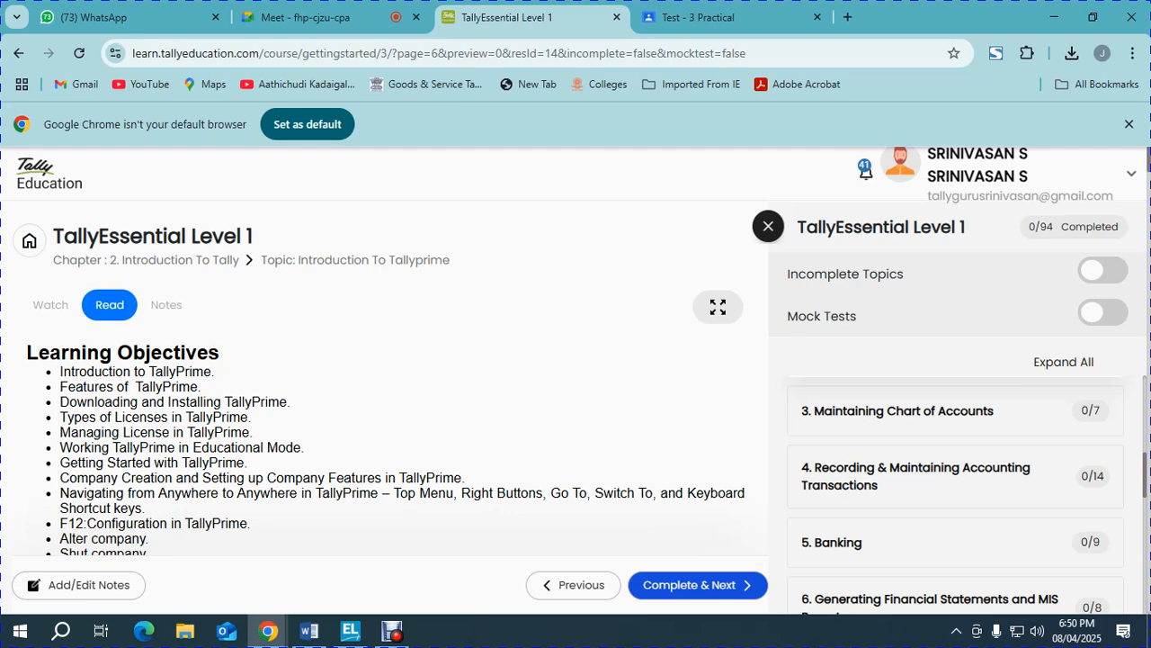
Read through the Introduction To Tallyprime lesson from the learning objectives to section 2.2 Features of TallyPrime.
scroll(385, 384, down, 2)
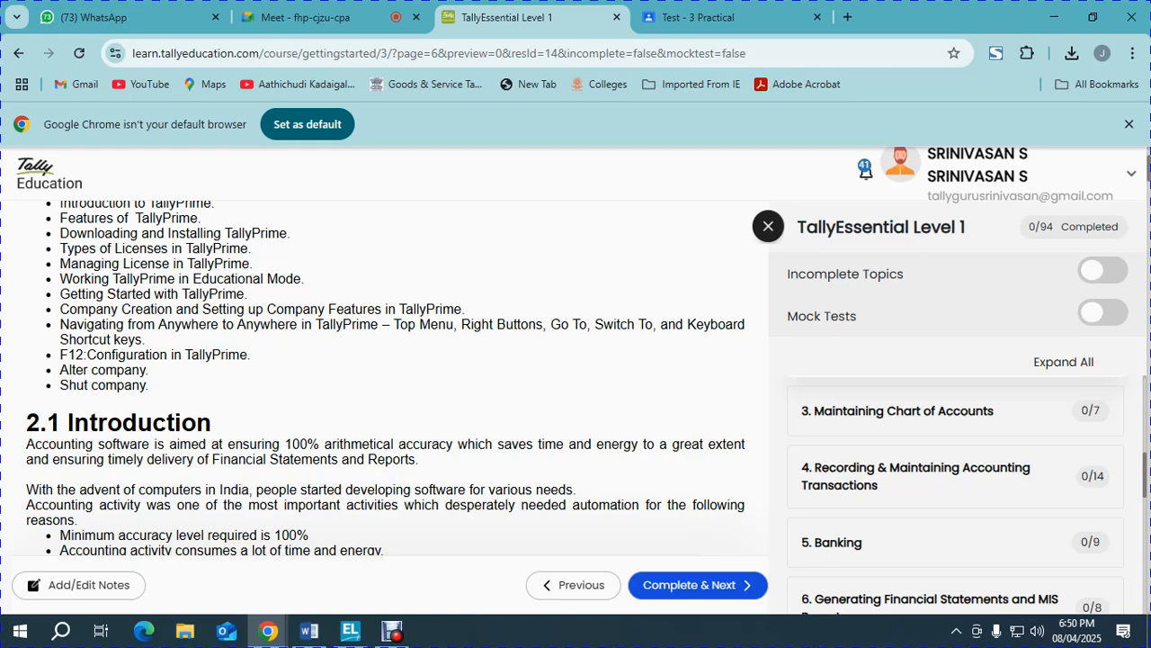
scroll(385, 378, up, 2)
scroll(385, 377, down, 2)
scroll(385, 378, down, 3)
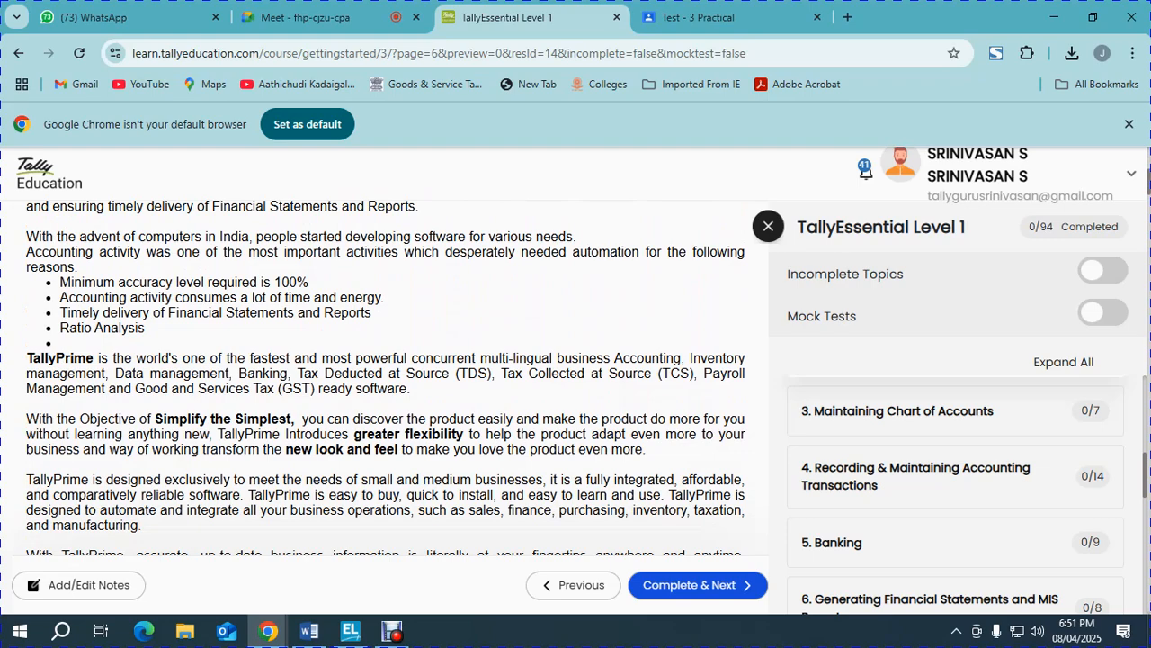
scroll(385, 378, up, 1)
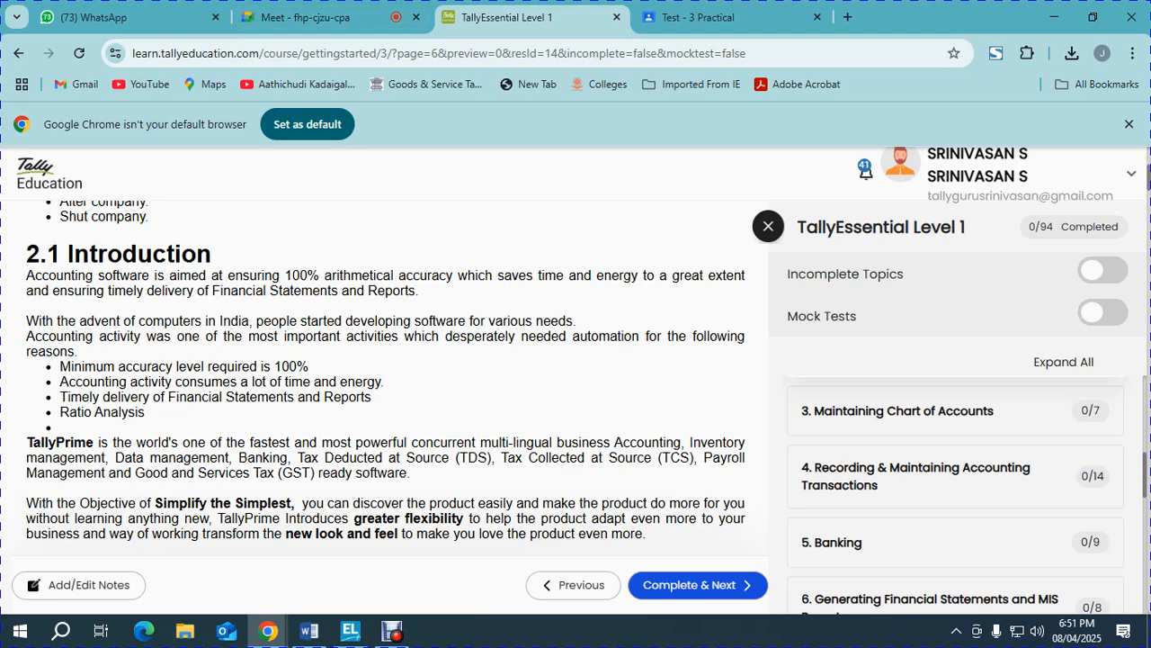
scroll(386, 375, down, 6)
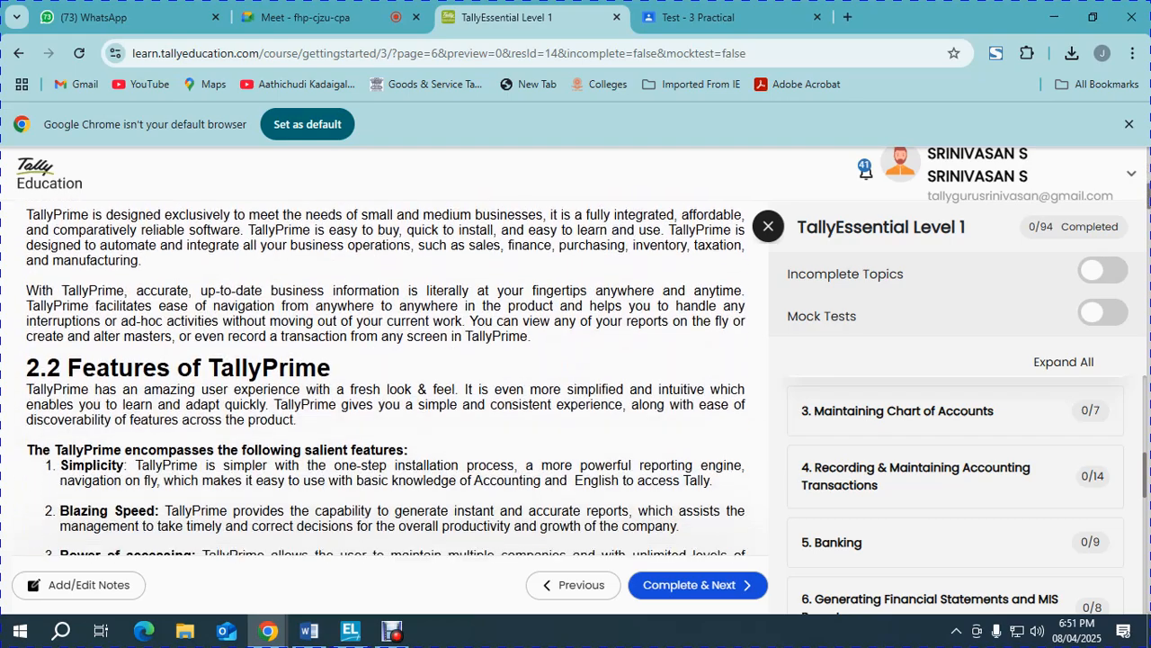
scroll(386, 378, down, 2)
scroll(386, 378, up, 2)
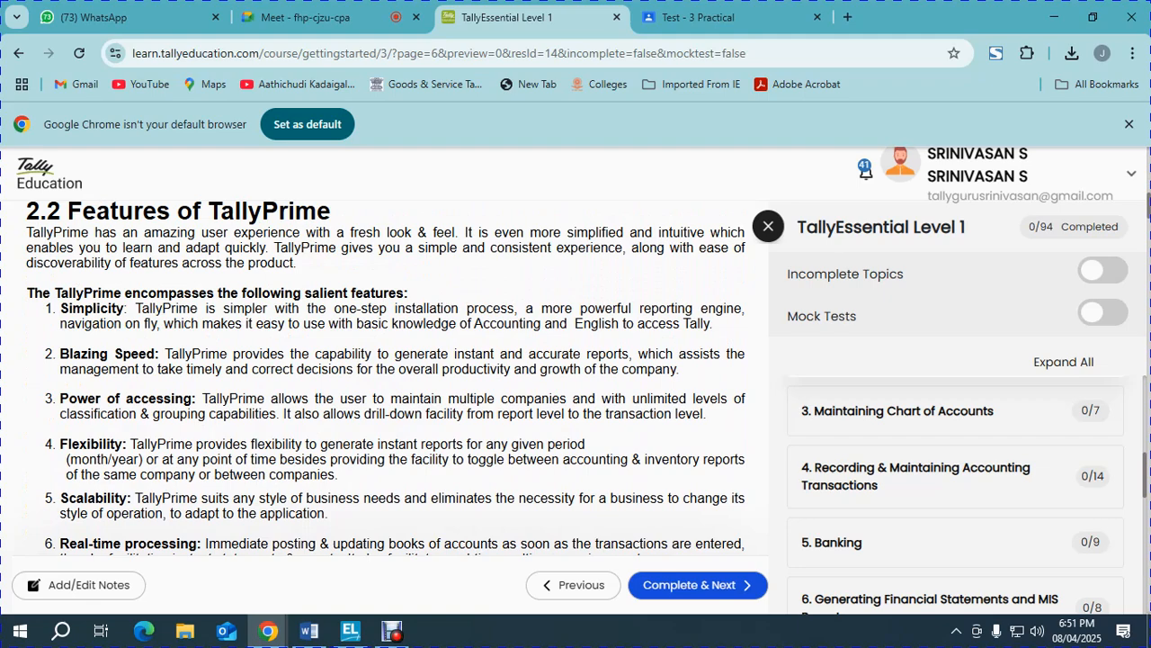
Close the Test - 3 Practical page and return to the TallyEssential Level 1 lesson.
click(306, 17)
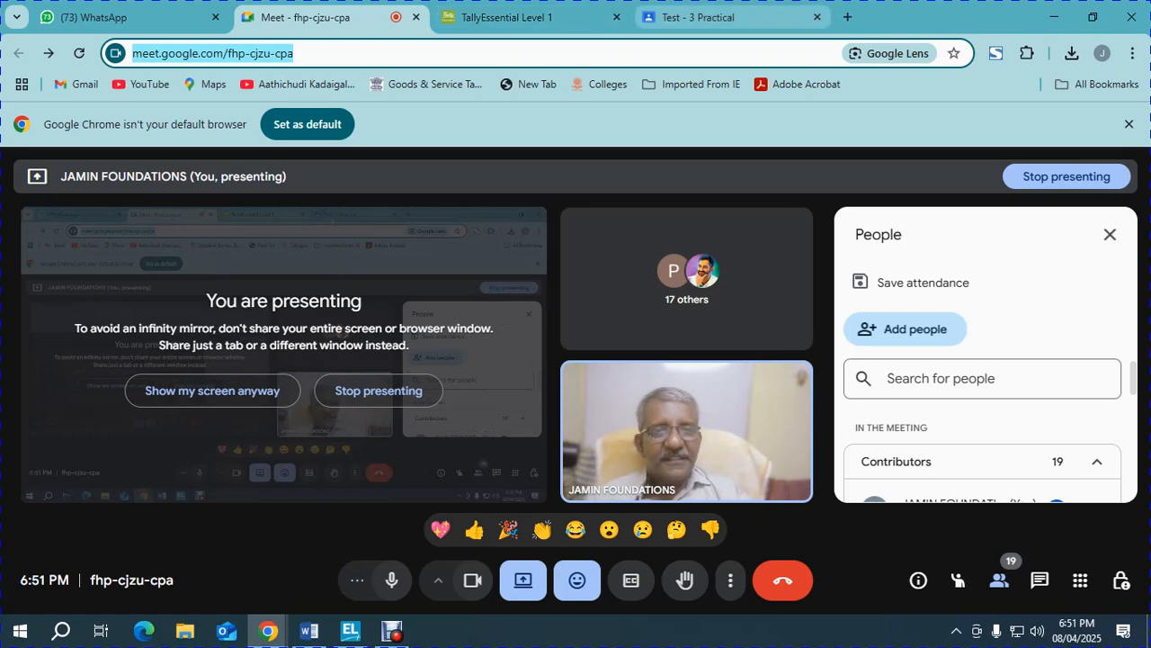
mouse_move(721, 18)
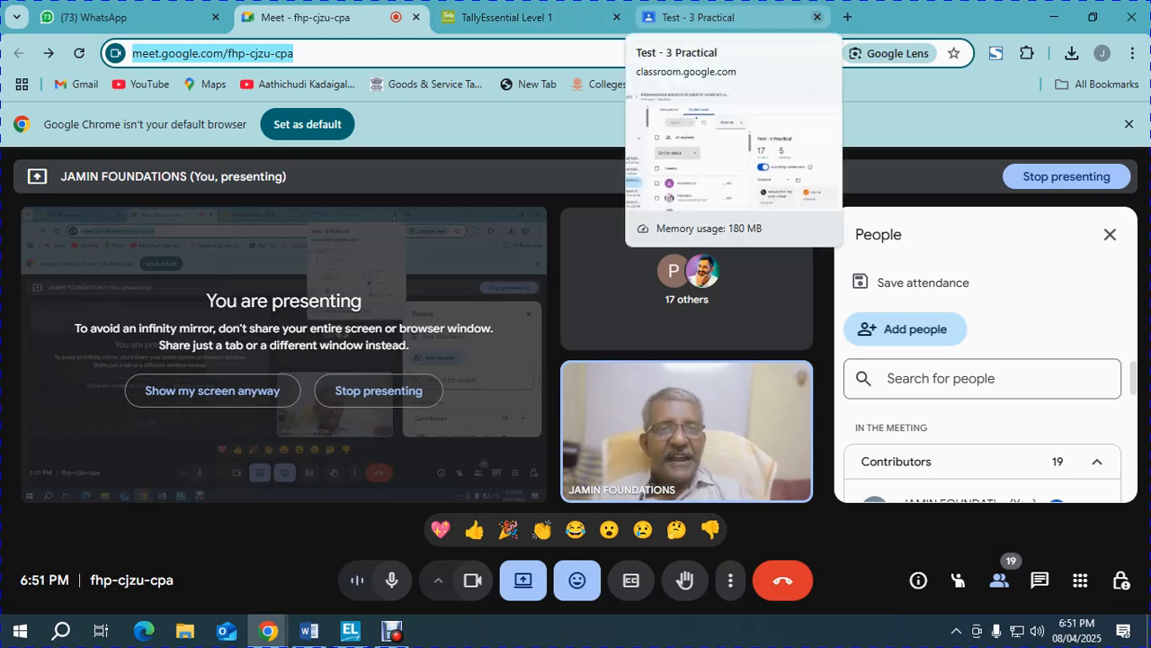
click(817, 17)
click(508, 17)
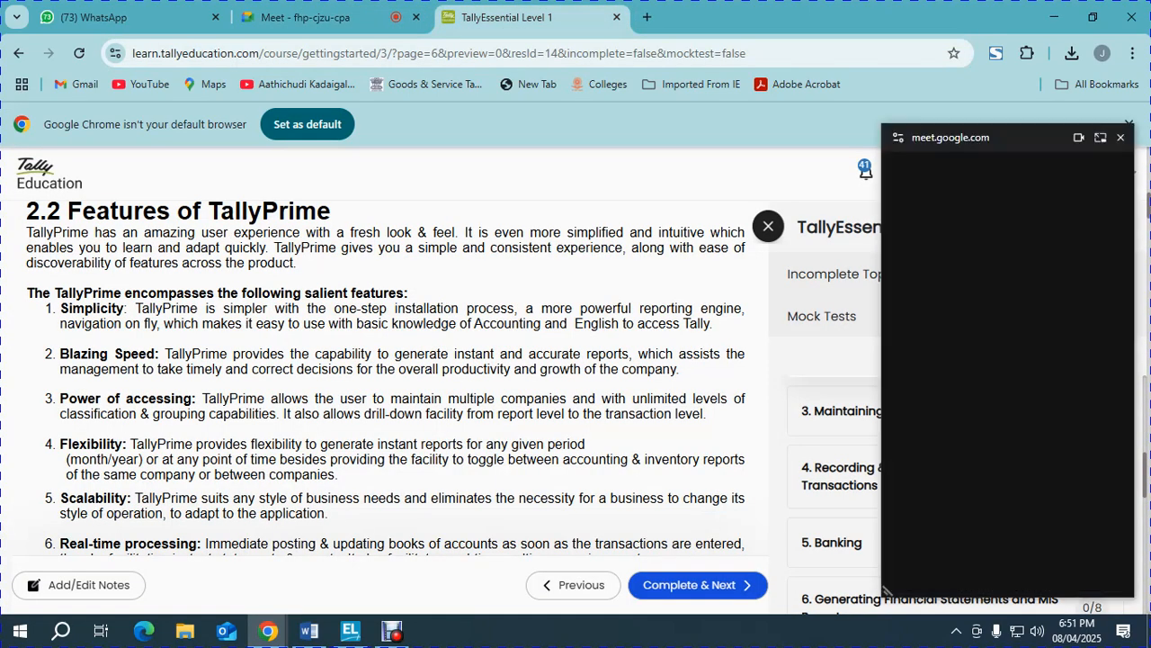
Check the Google Meet call twice, returning to the TallyEssential Level 1 lesson each time.
click(306, 17)
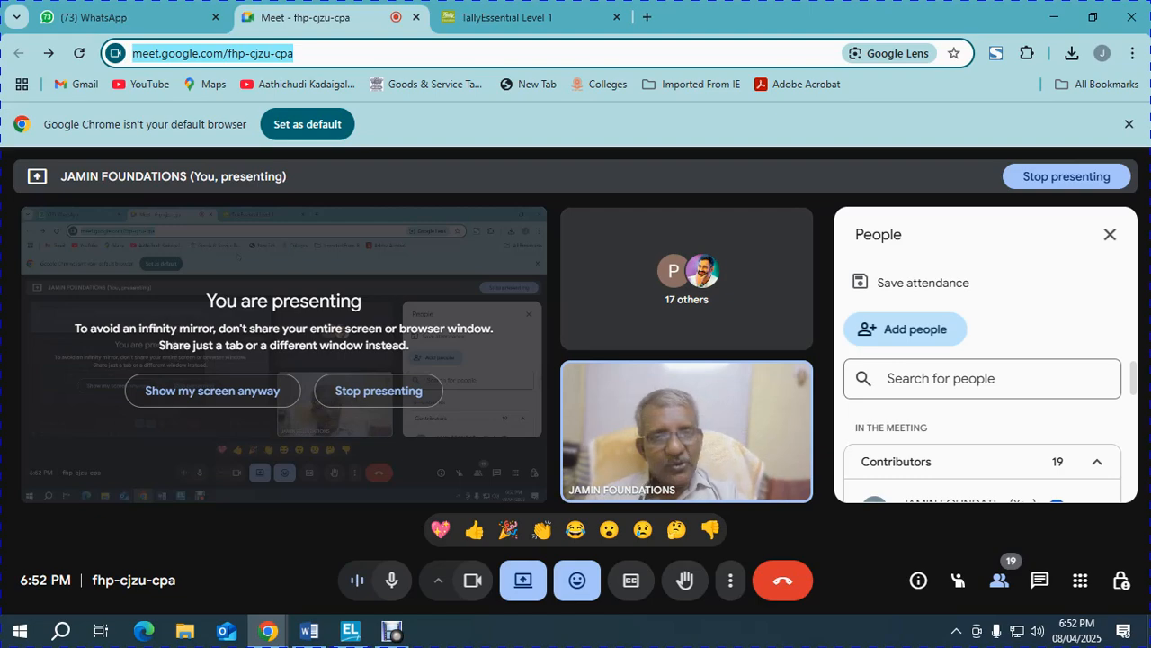
click(506, 17)
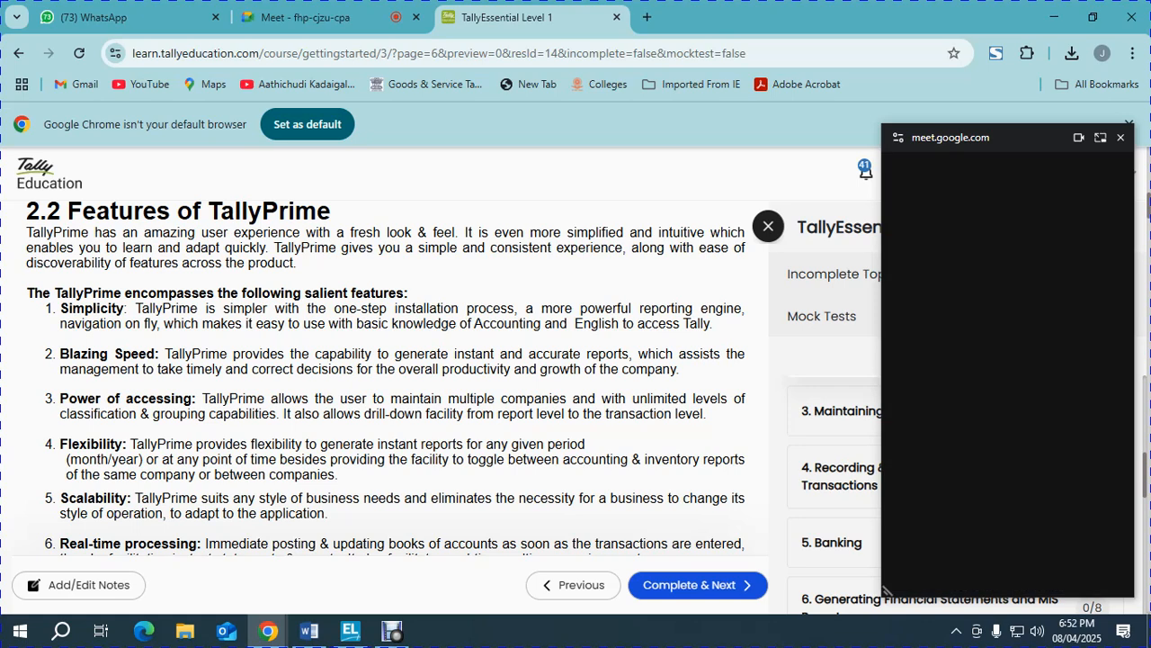
click(306, 17)
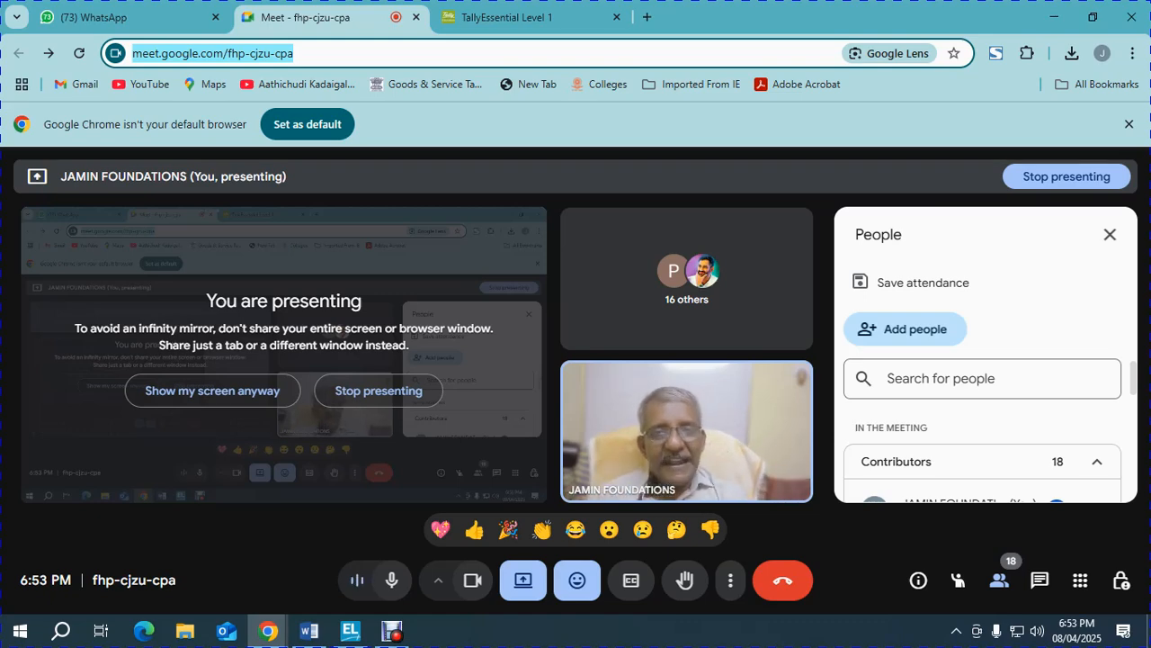
click(522, 17)
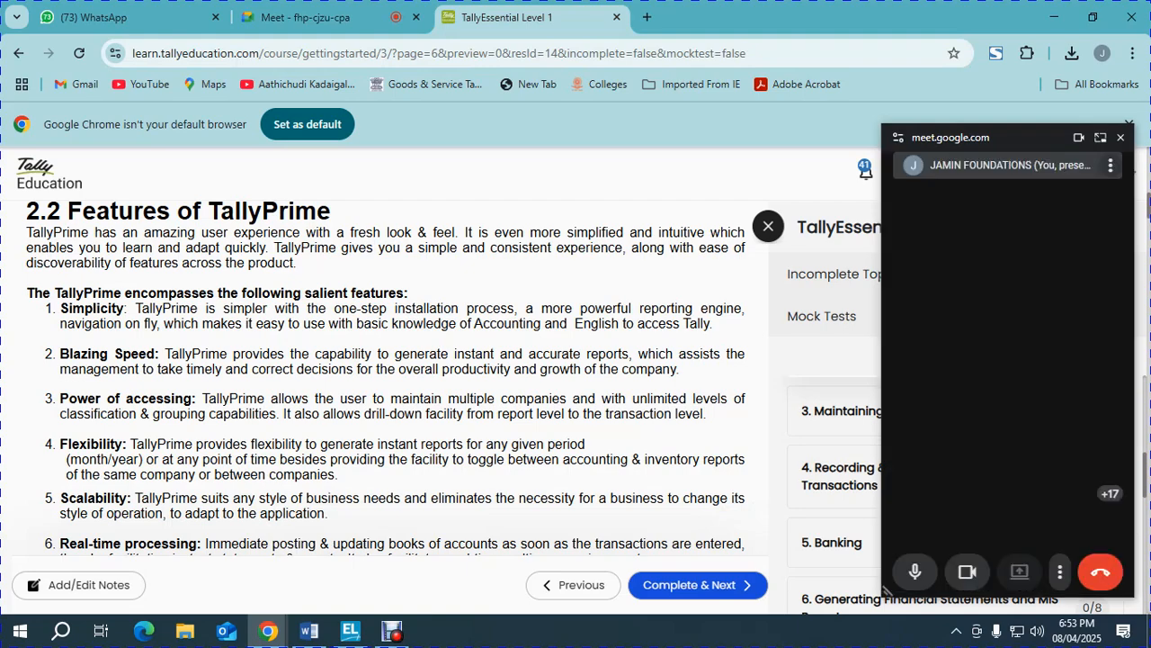
Admit the waiting participant to the Google Meet call.
click(306, 17)
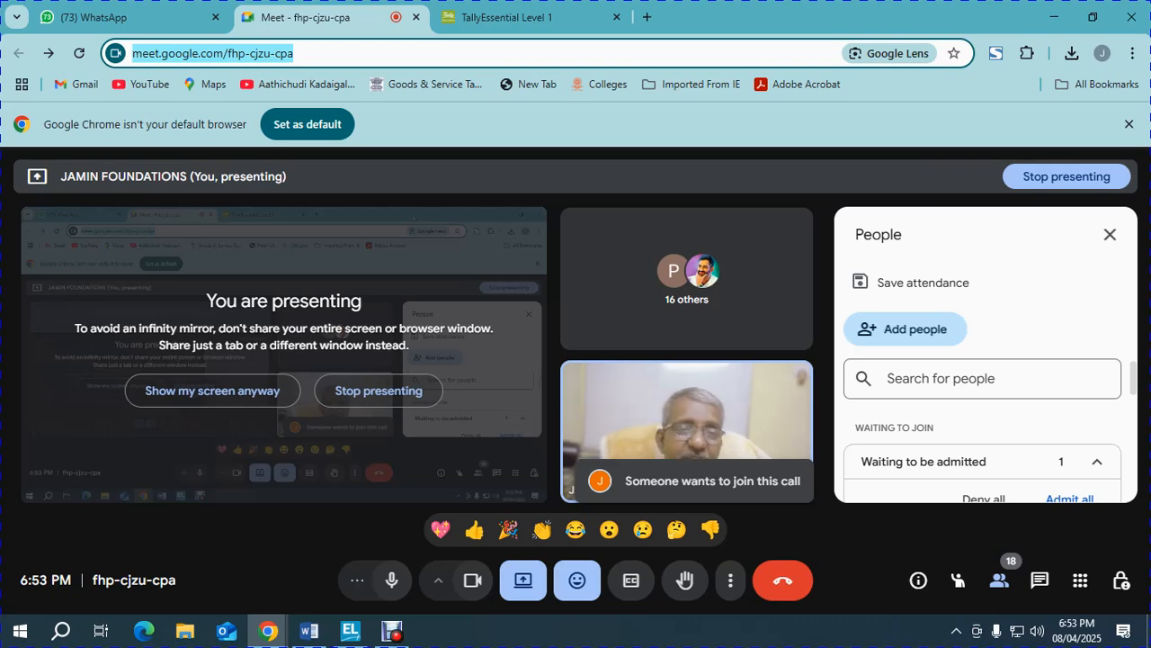
scroll(1093, 497, down, 2)
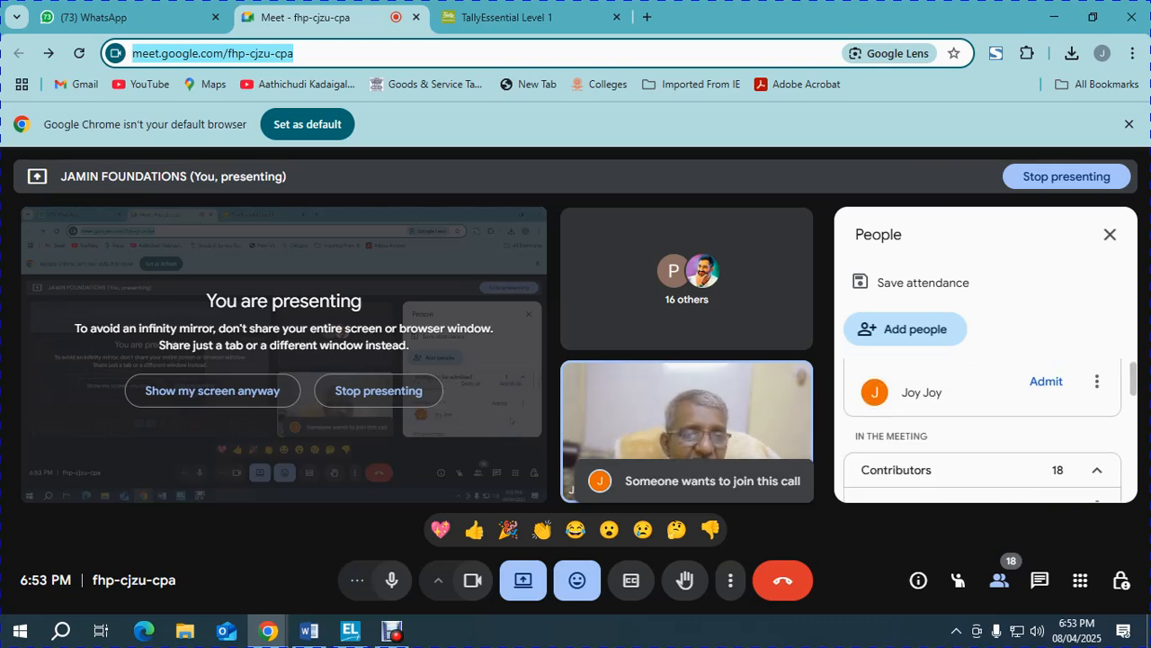
click(1050, 377)
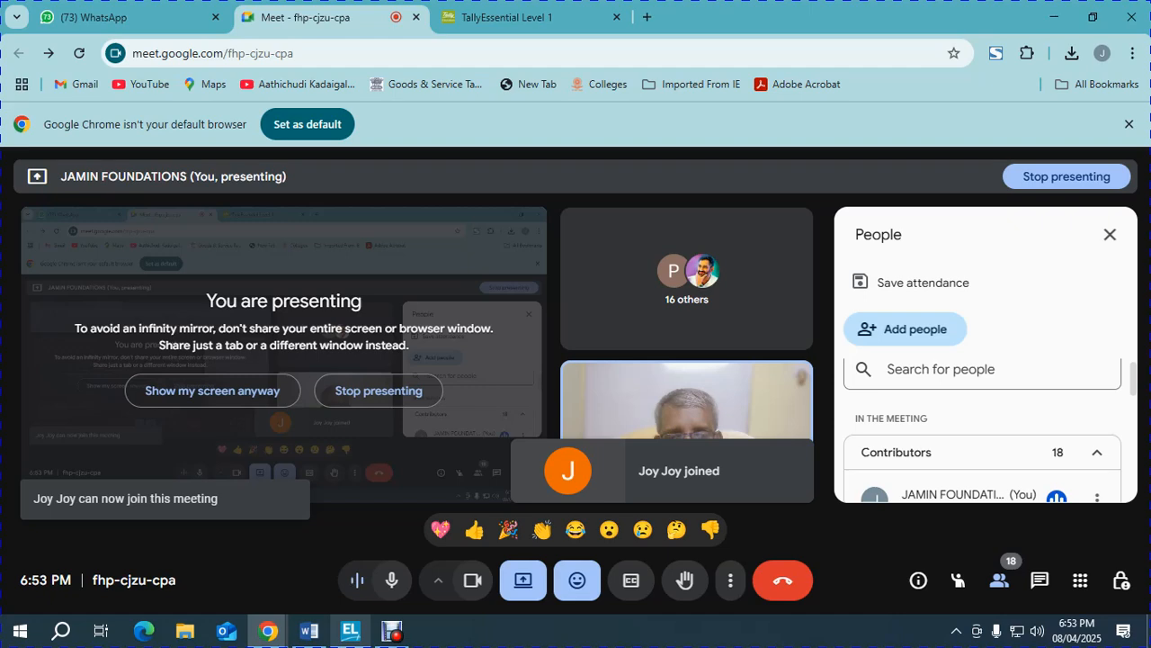
Switch to TallyPrime and shut the company Harinie Security Services Fy.2024-25.
click(350, 630)
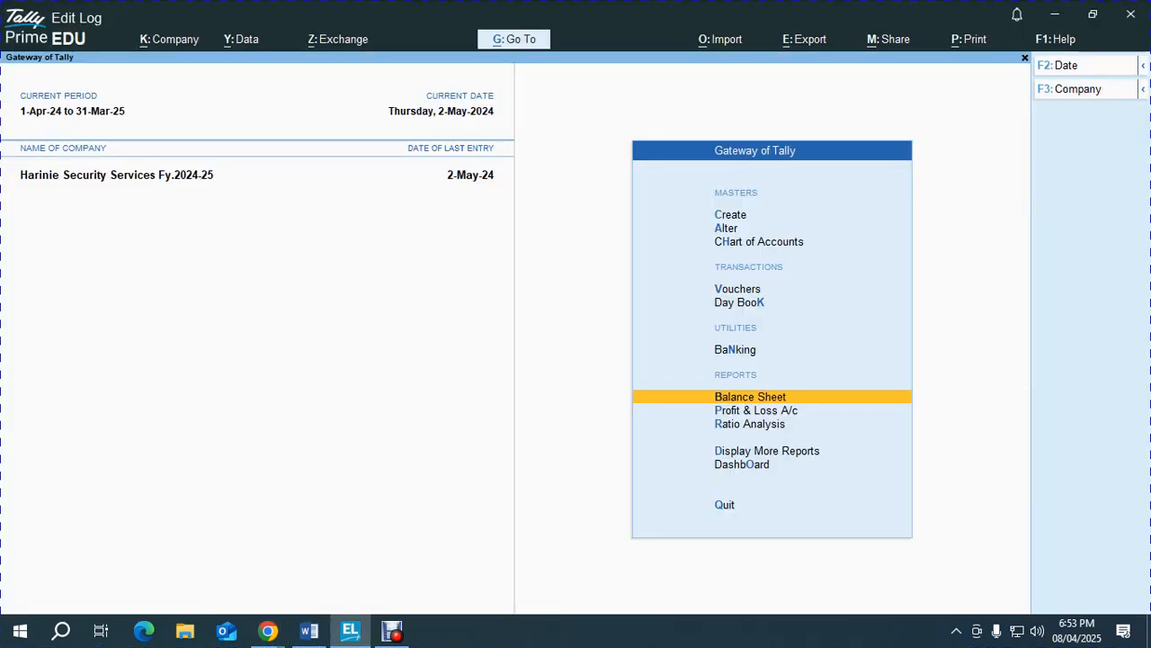
key(alt+k)
key(h)
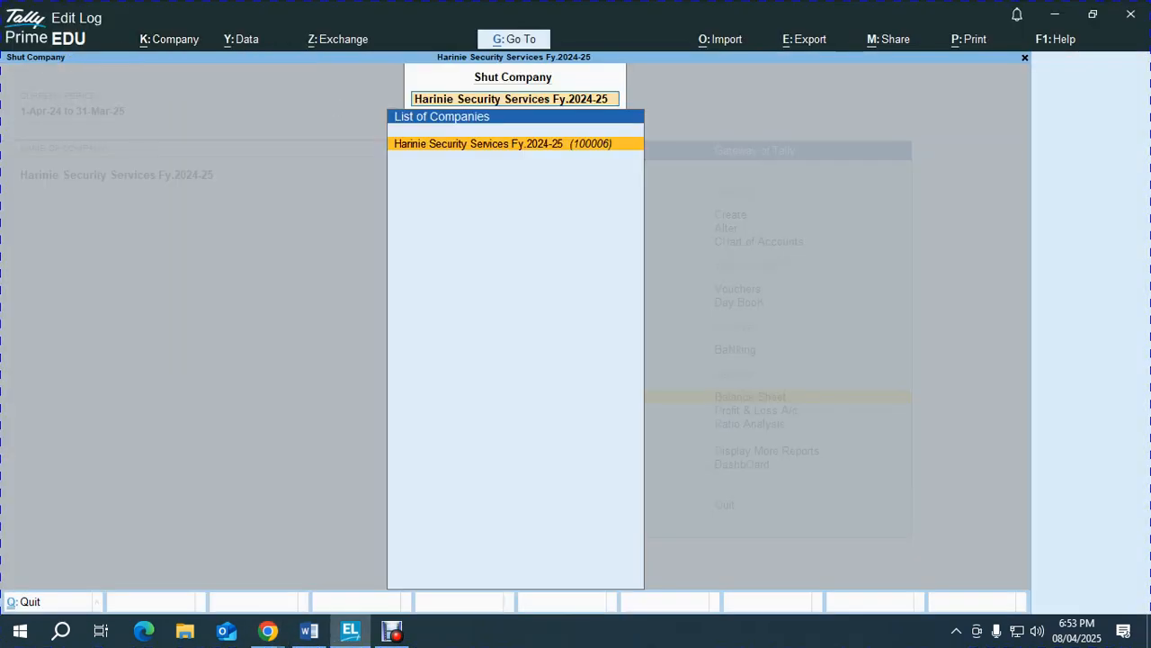
key(Return)
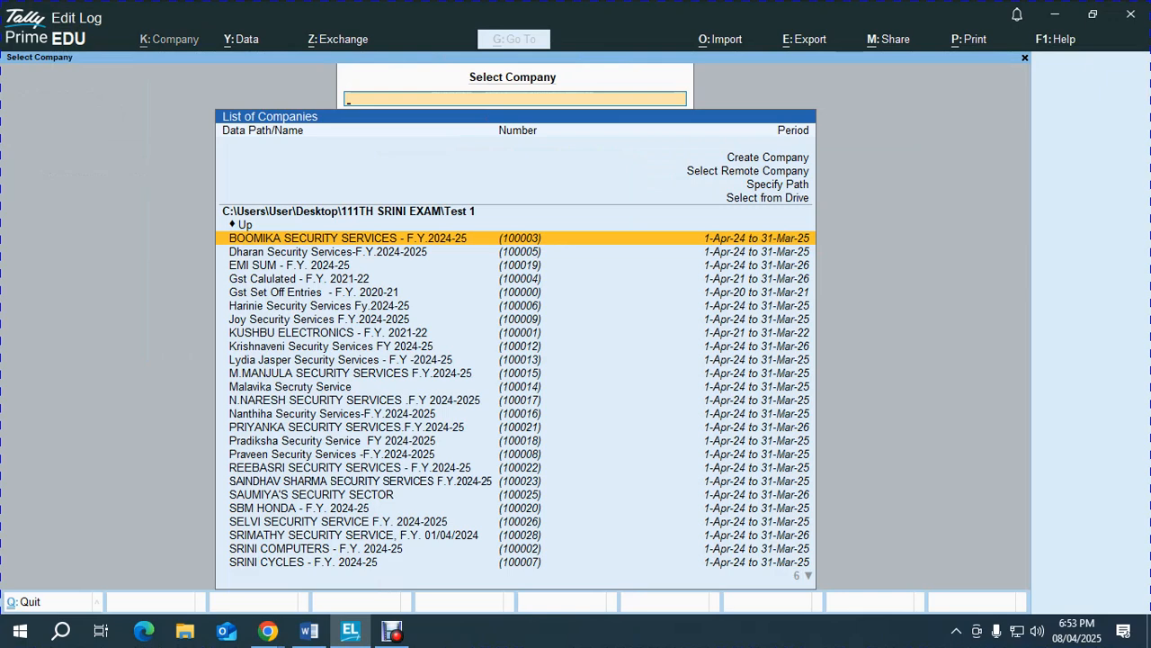
Load the company BOOMIKA SECURITY SERVICES - F.Y.2024-25, overwriting its existing backup file.
key(Return)
key(Return)
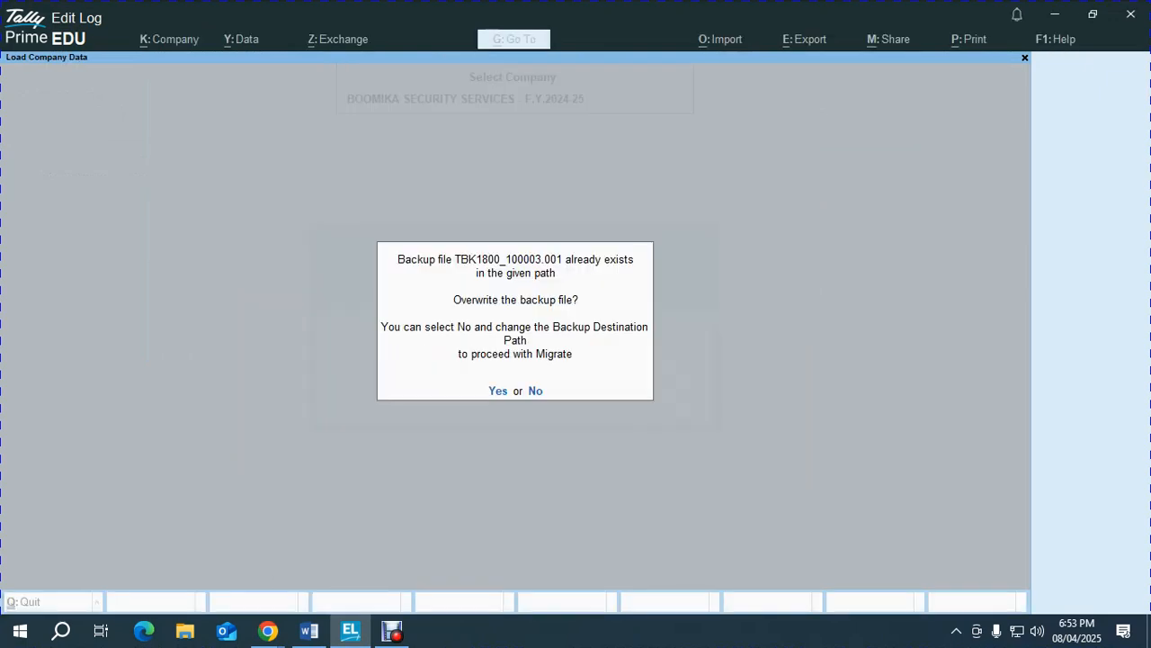
key(Return)
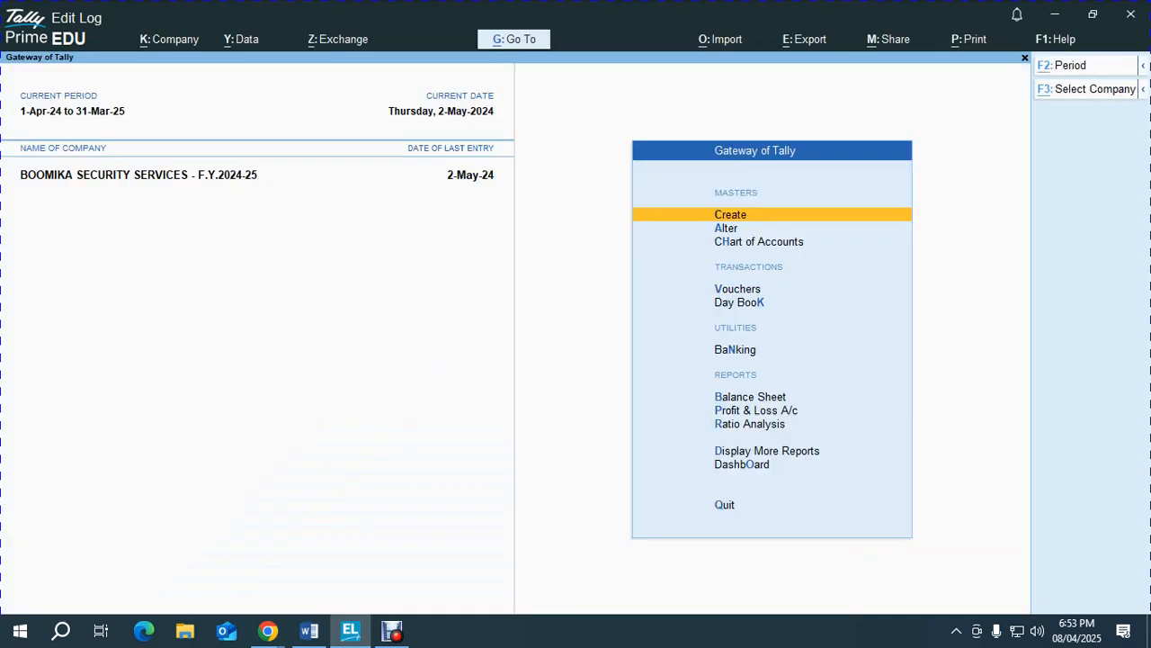
Load EMI SUM - F.Y. 2024-25 as a second open company, overwriting its existing backup file.
key(alt+k)
key(Down)
key(Down)
key(Down)
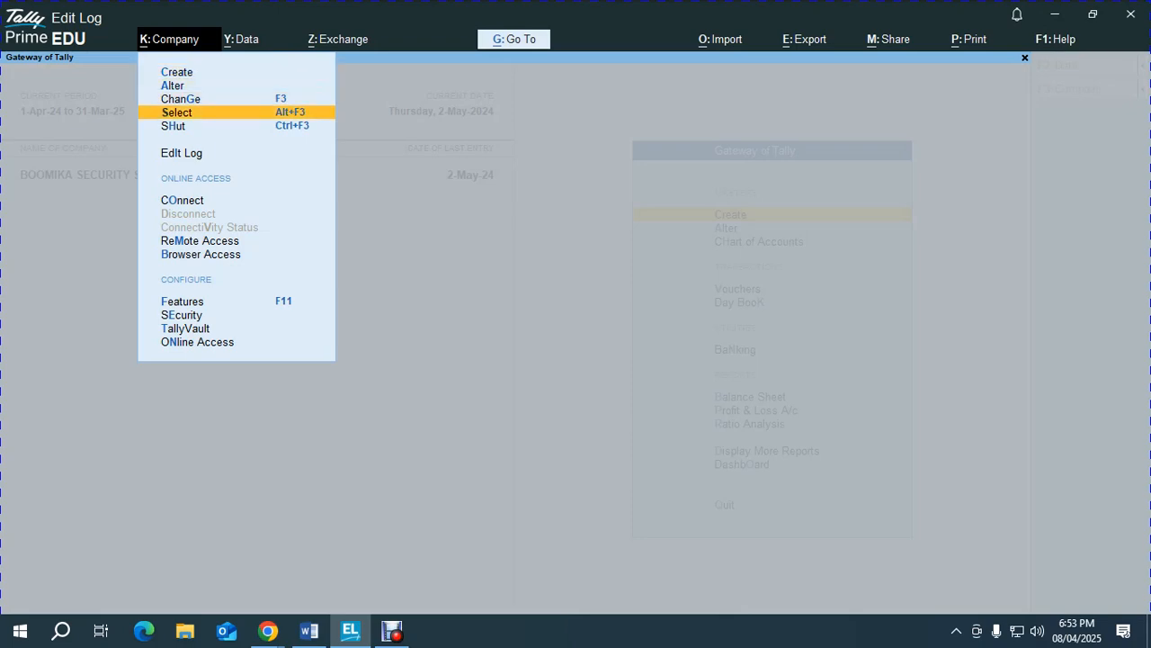
key(Return)
key(Down)
key(Down)
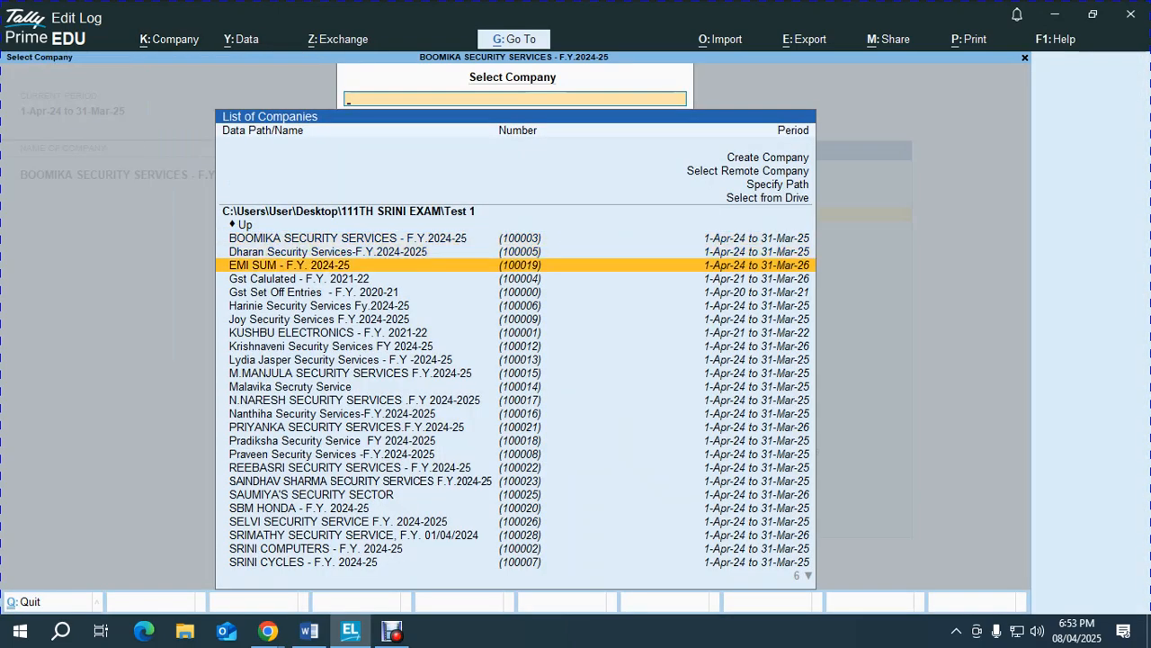
key(Down)
key(Up)
key(Return)
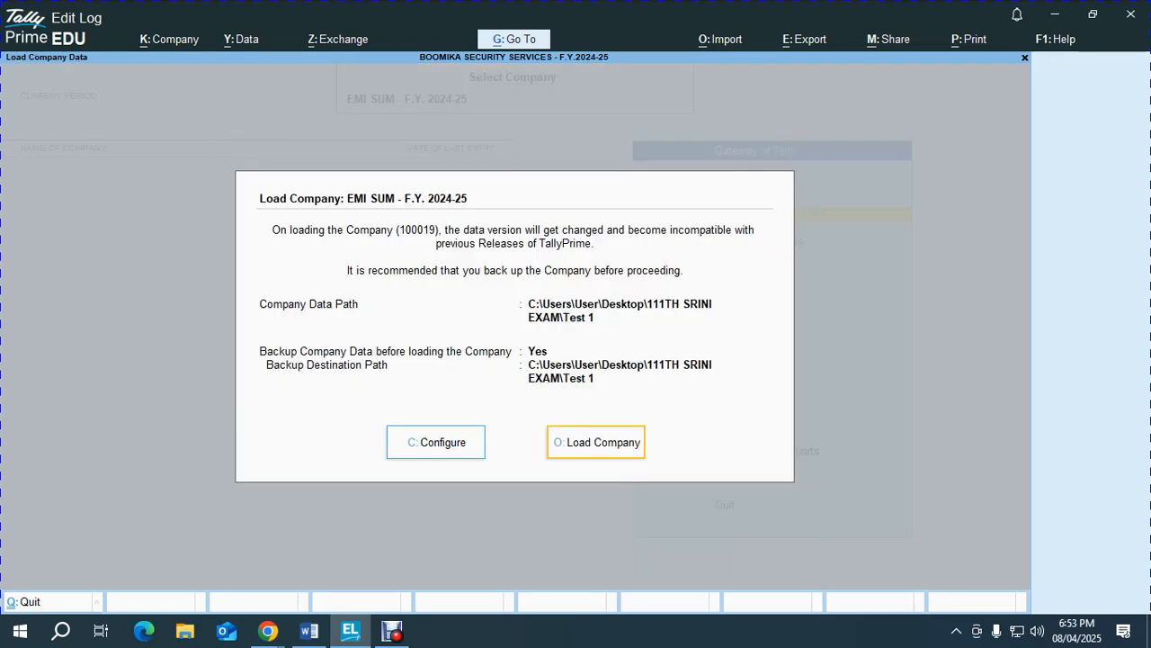
key(Return)
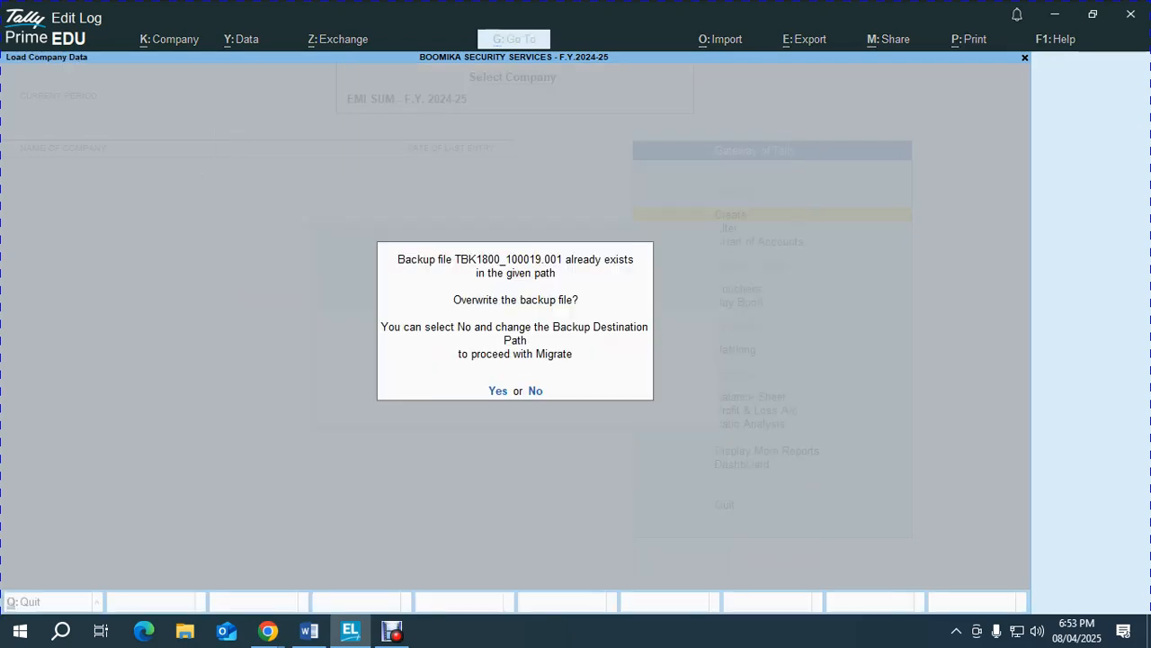
key(Return)
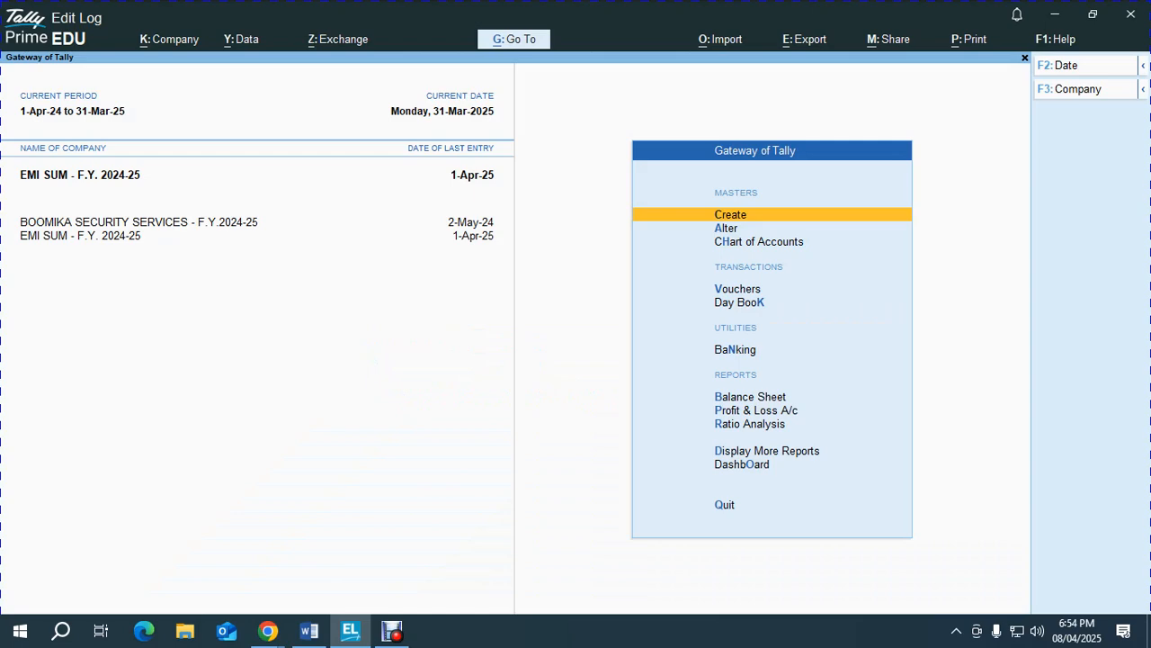
Switch to Chrome and review the salient features of TallyPrime in the lesson, checking the Google Meet call in between.
key(alt+Tab)
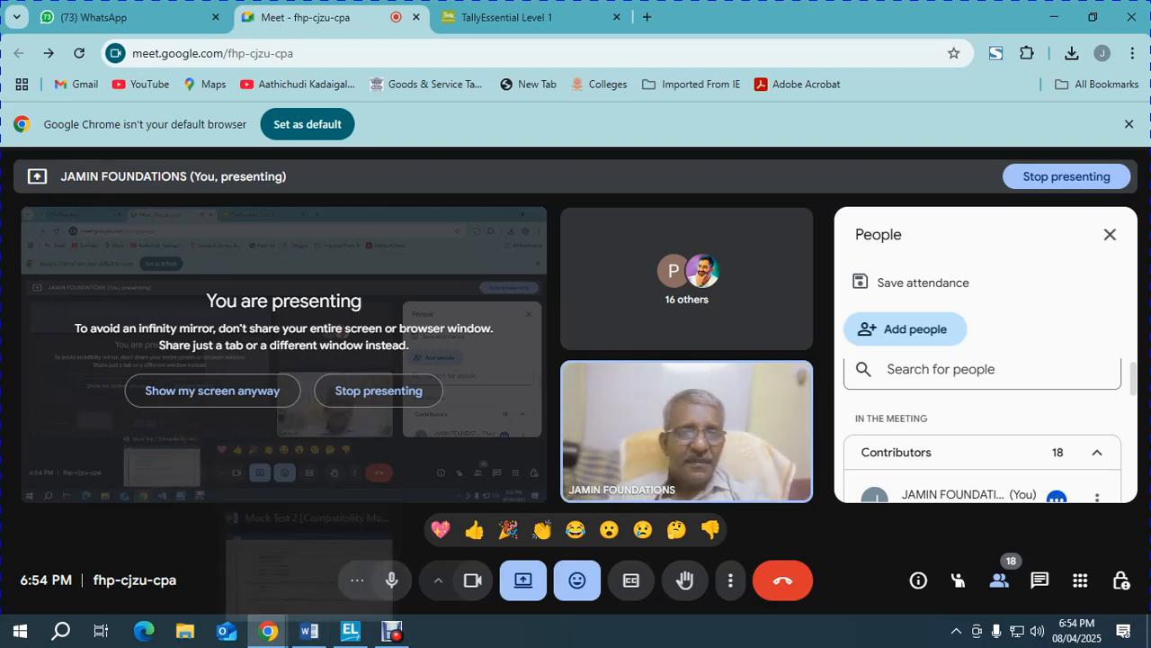
click(522, 17)
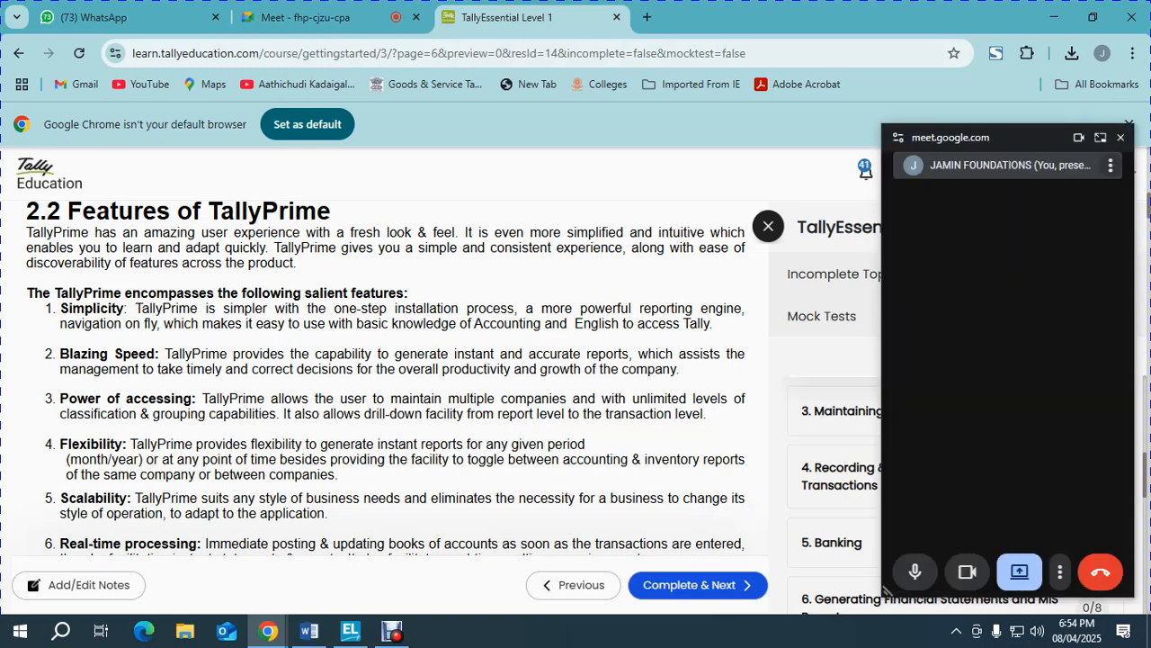
scroll(387, 378, down, 2)
click(306, 17)
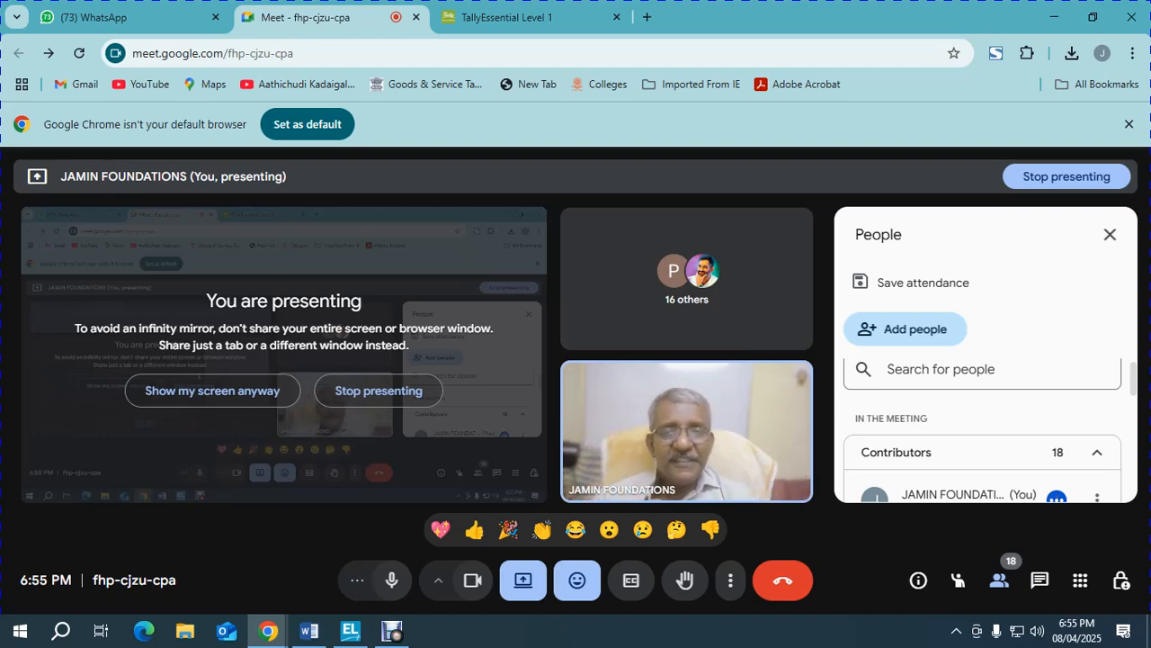
key(ctrl+Tab)
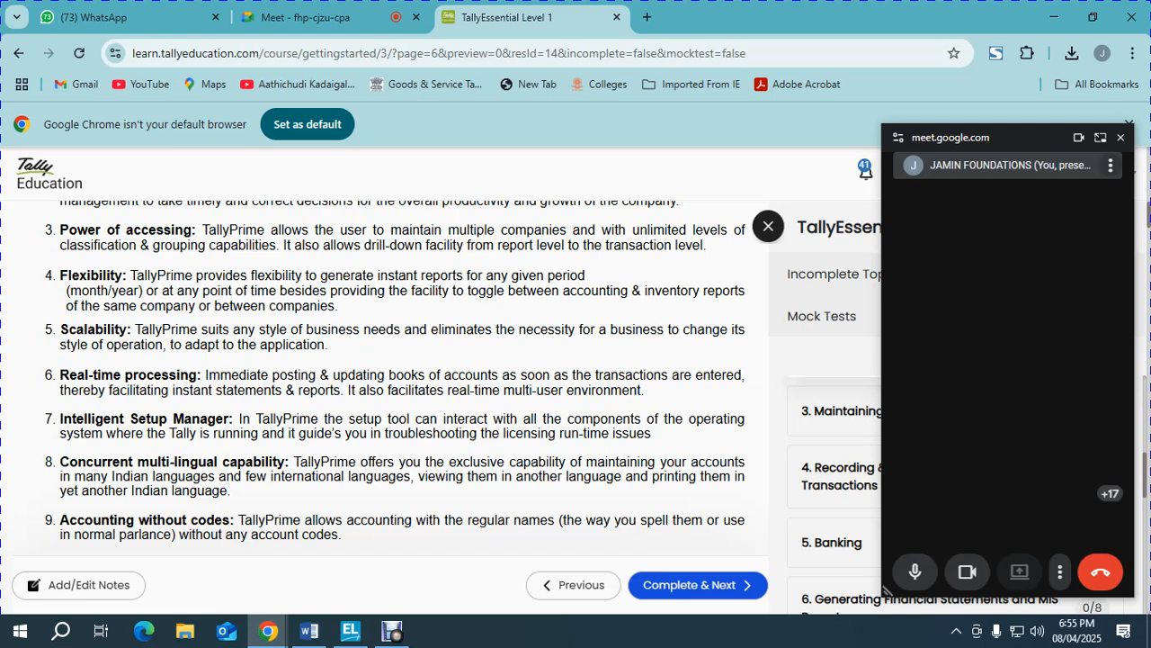
key(ctrl+shift+Tab)
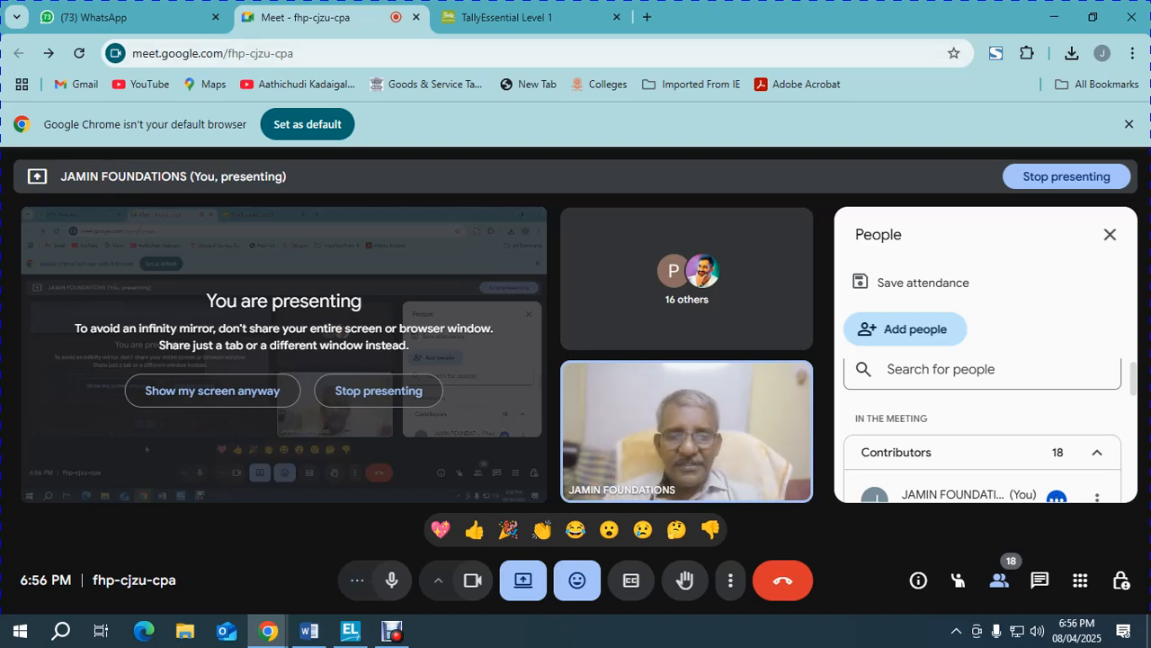
Switch to TallyPrime and shut both open companies, EMI SUM - F.Y. 2024-25 and BOOMIKA SECURITY SERVICES - F.Y.2024-25.
click(351, 631)
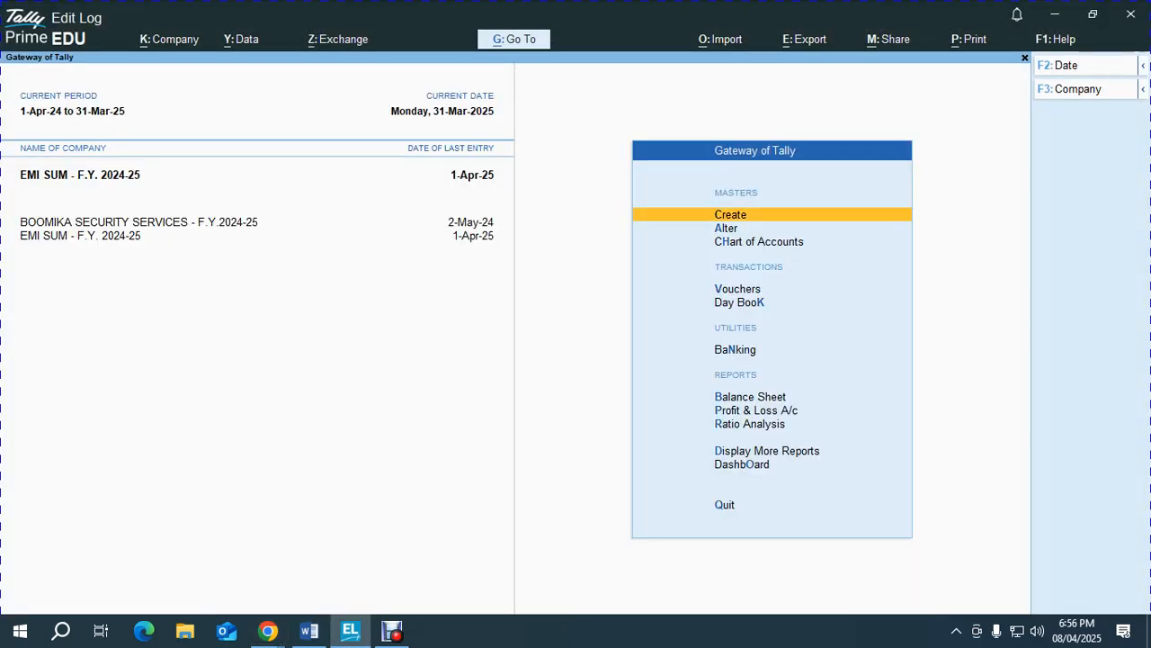
key(alt+k)
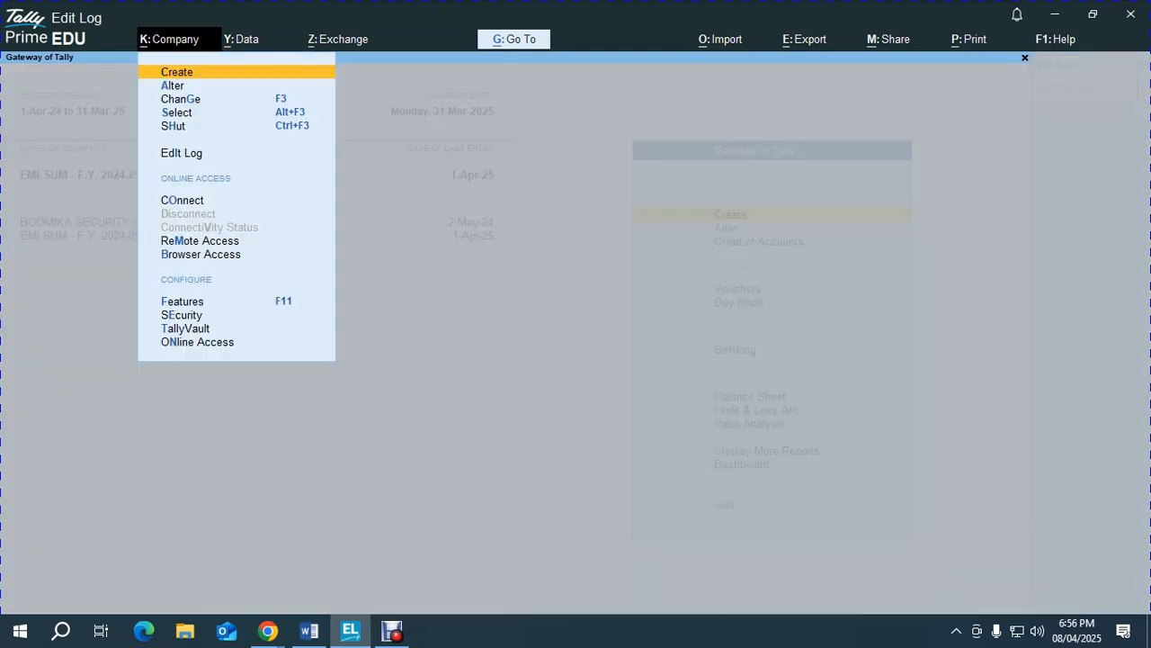
key(h)
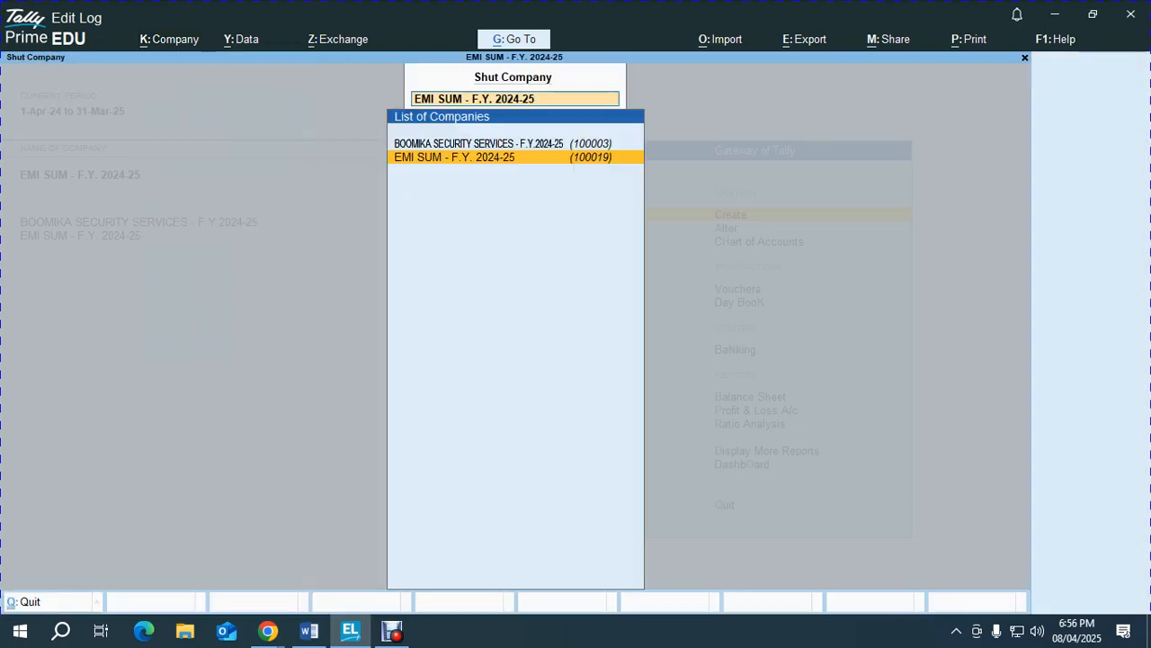
key(Return)
key(alt+k)
key(h)
key(Return)
Choose to select a company from a drive and open the C:\ drive in the company list.
key(Up)
key(Up)
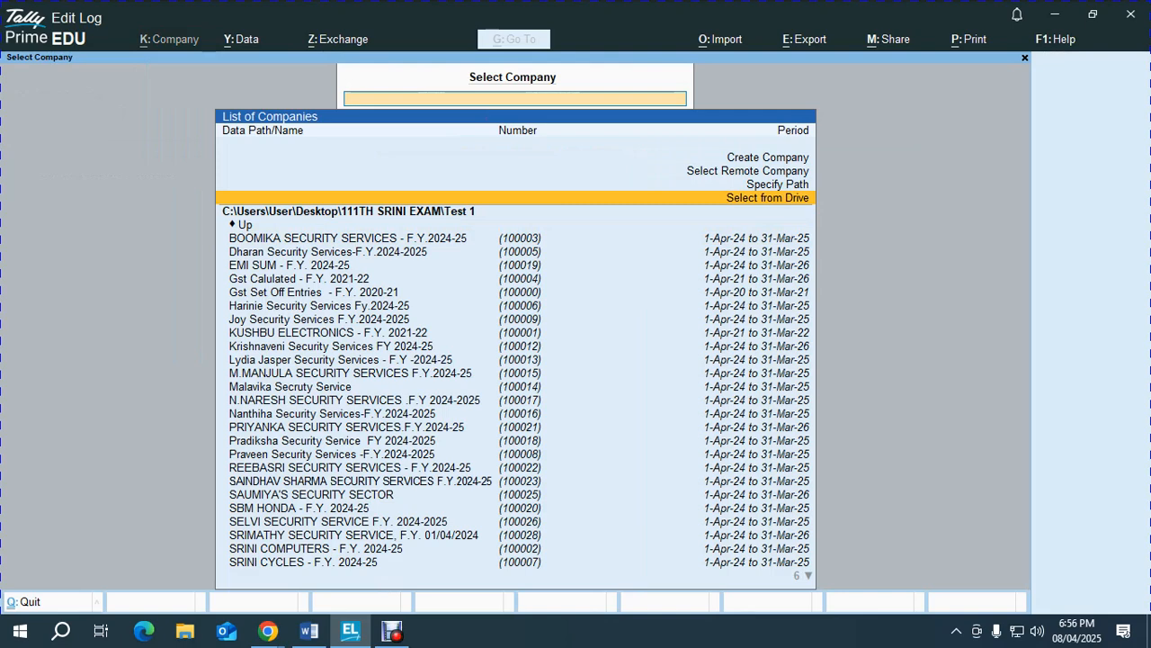
key(Return)
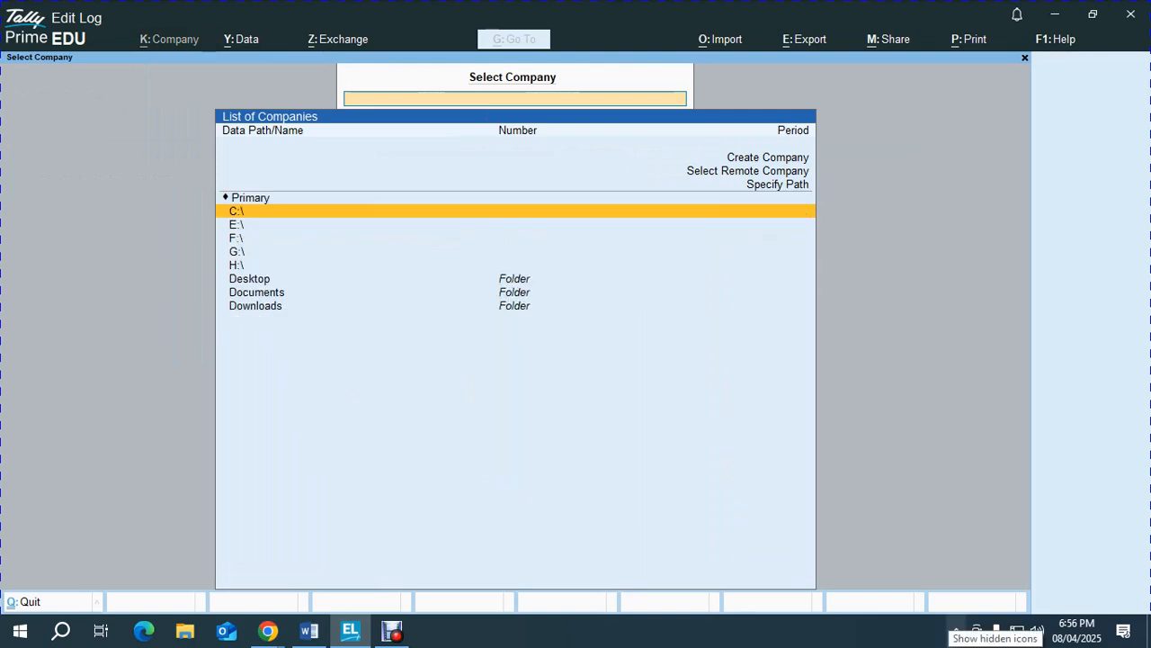
key(Return)
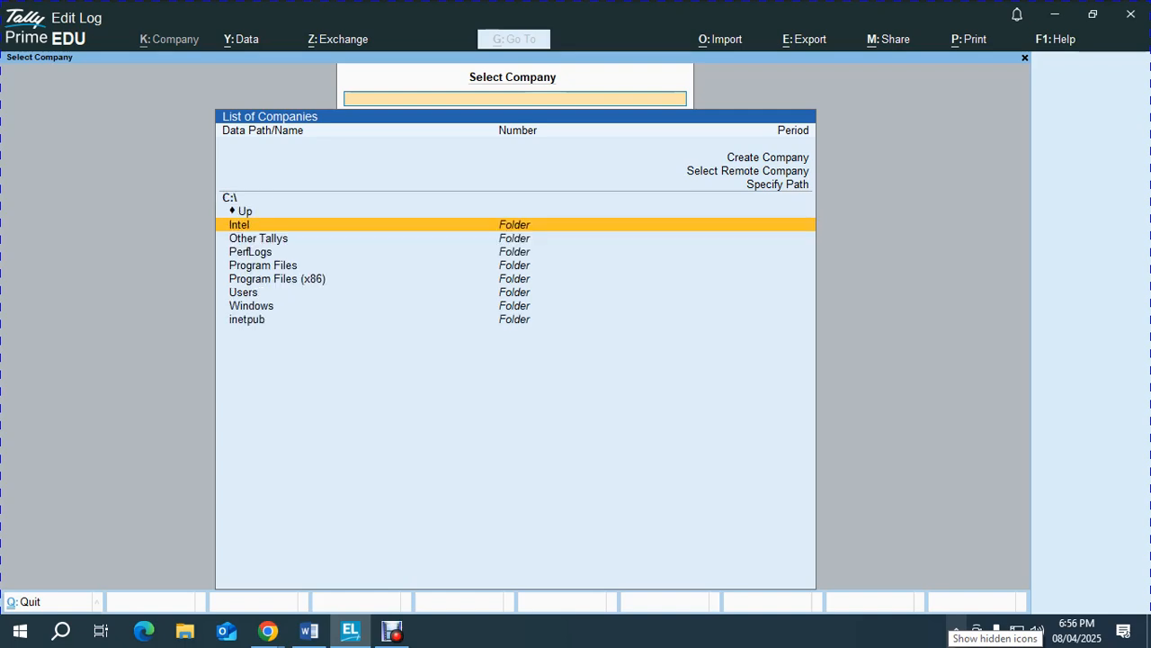
Look through the folders on the C:\ drive for places where company data could be stored.
key(Down)
key(Down)
key(Down)
key(Down)
key(Down)
key(Down)
key(Down)
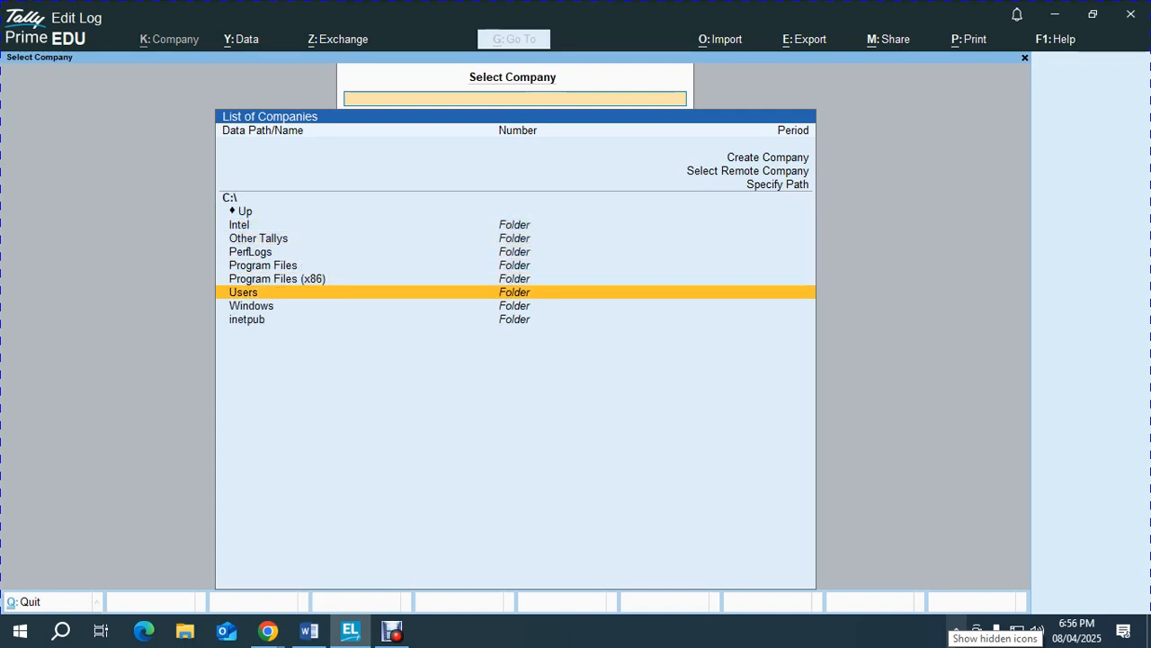
key(Up)
key(Up)
key(Up)
key(Up)
key(Up)
key(Up)
key(Up)
key(Up)
key(Up)
key(Up)
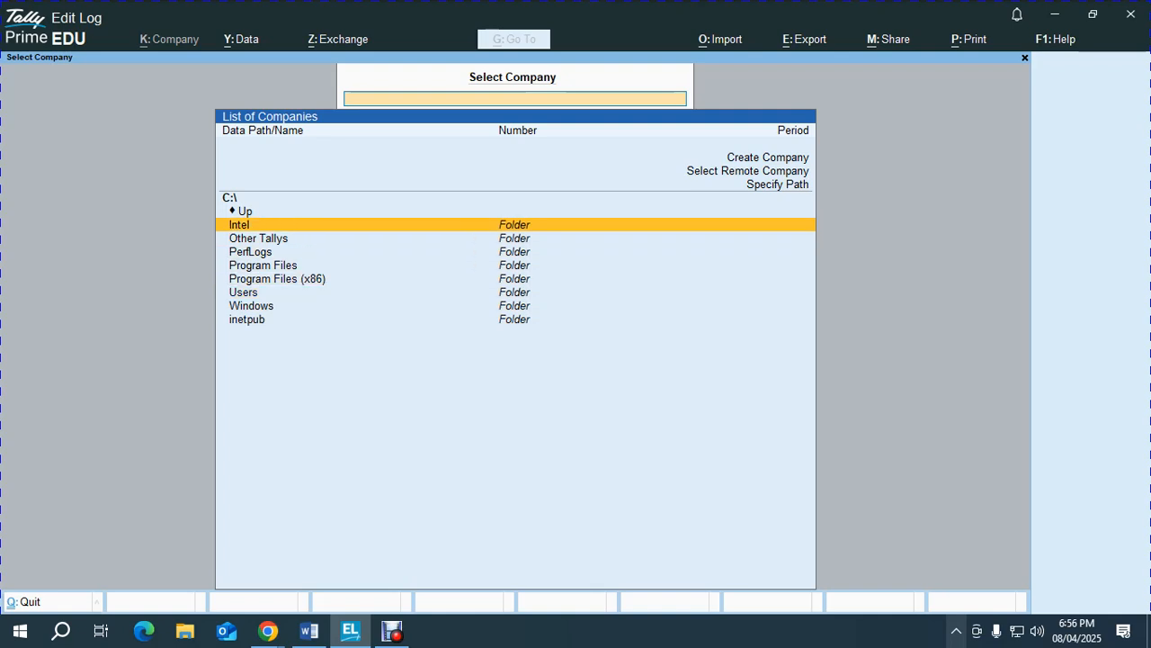
key(Down)
key(Down)
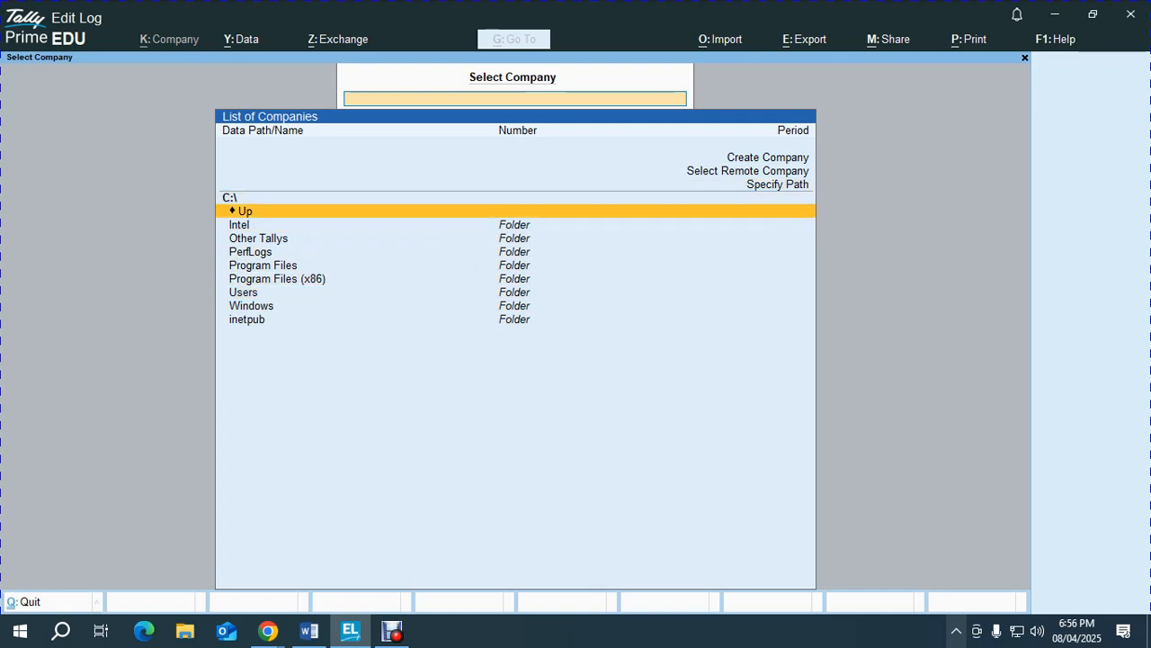
Go back up to the drive list, open the E:\ drive and look over its first entries.
key(Return)
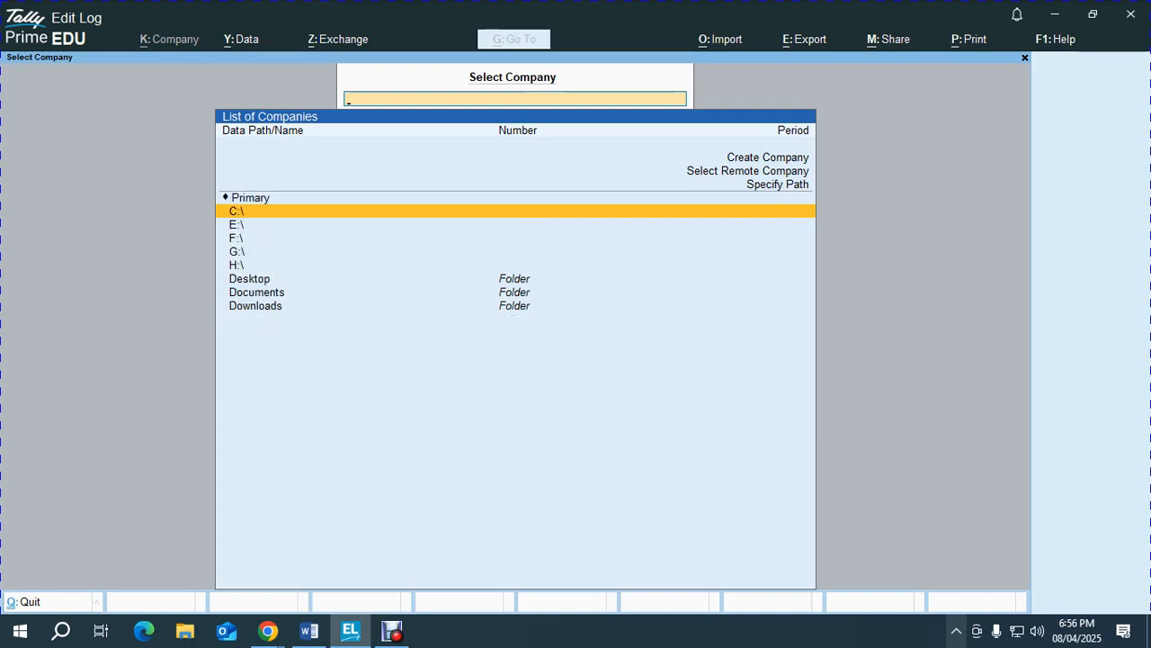
key(Down)
key(Return)
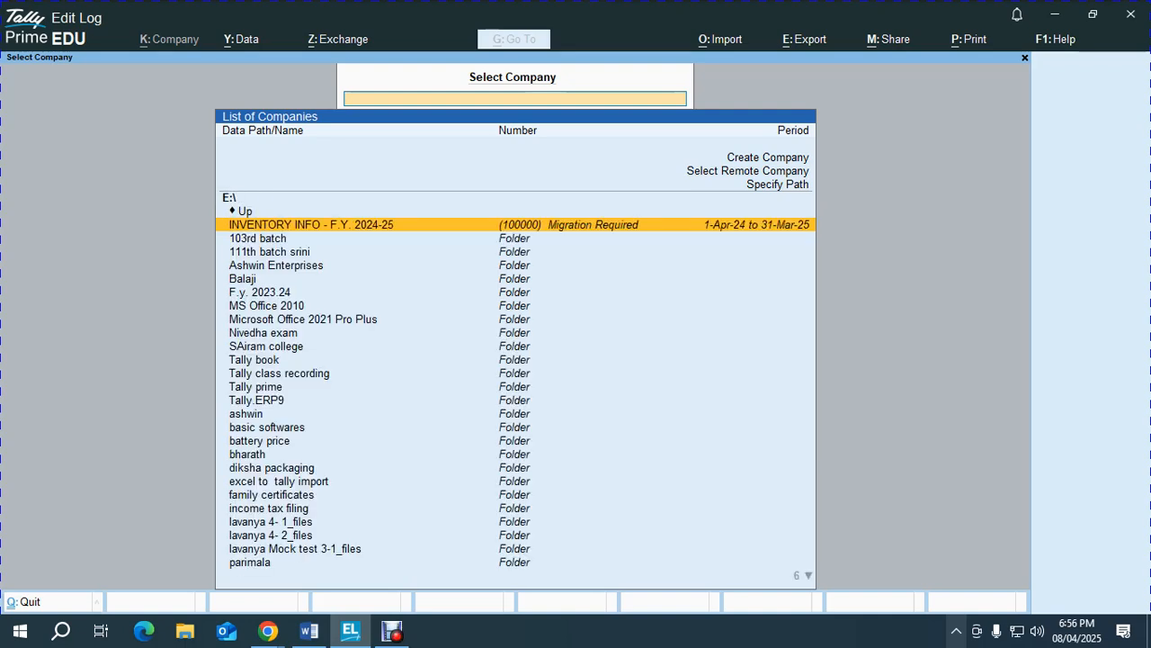
key(Down)
key(Down)
key(Down)
key(Down)
key(Up)
key(Up)
key(Up)
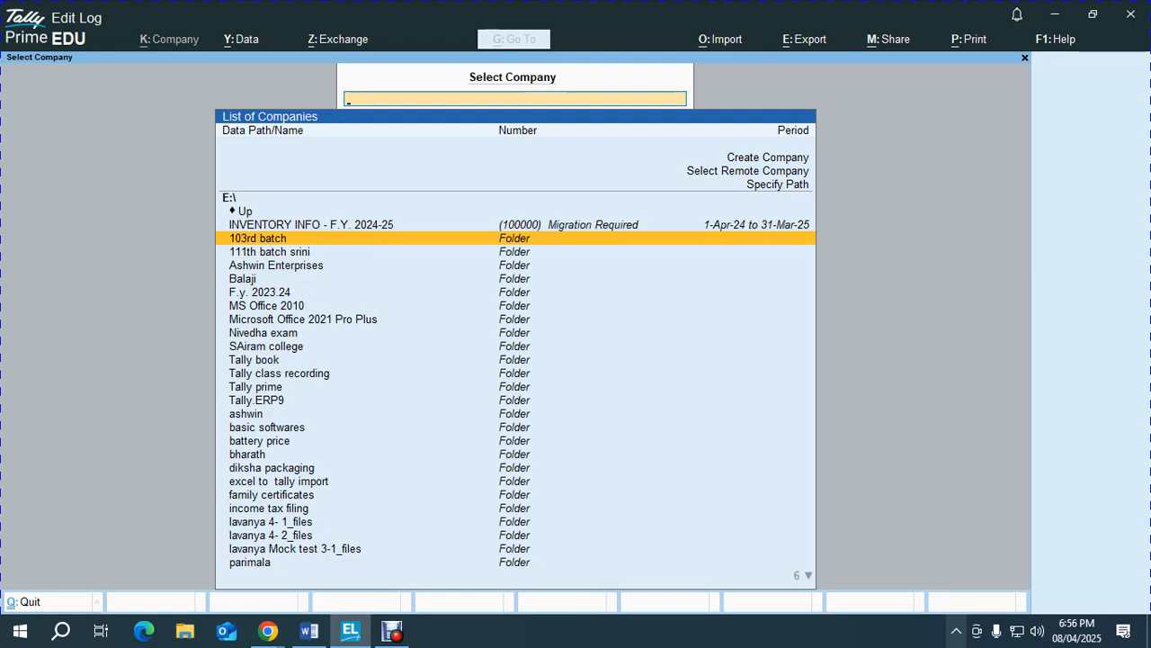
Check the Exam 1 and Excel to tally folders inside 103rd batch for companies, and return toward the E:\ drive.
key(Return)
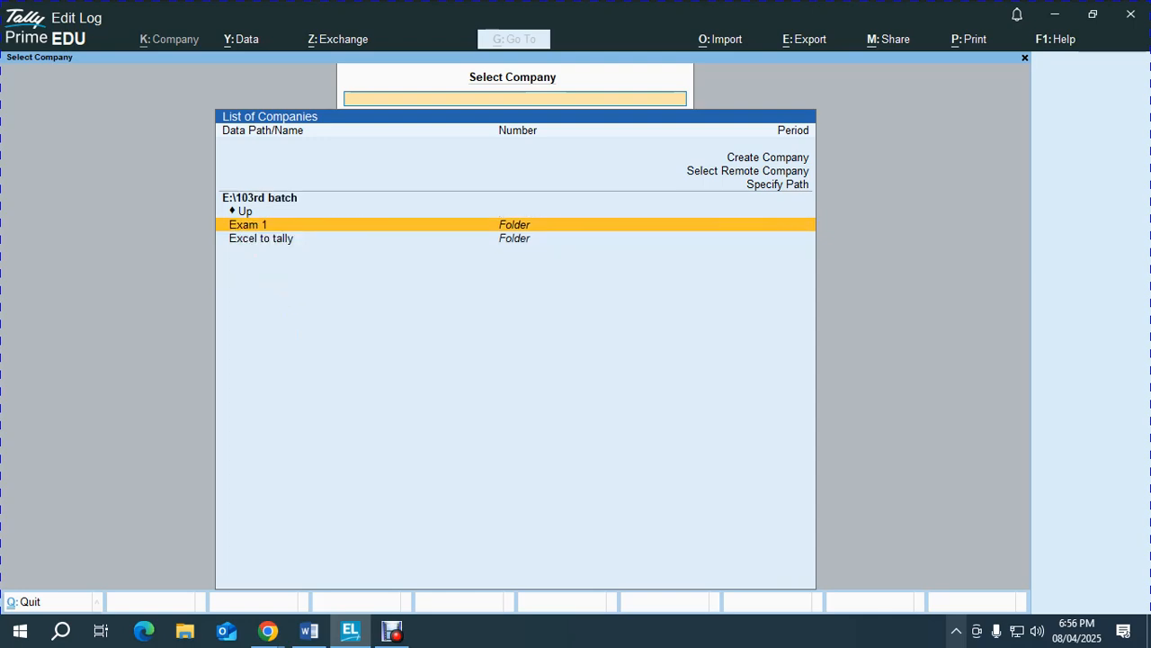
key(Return)
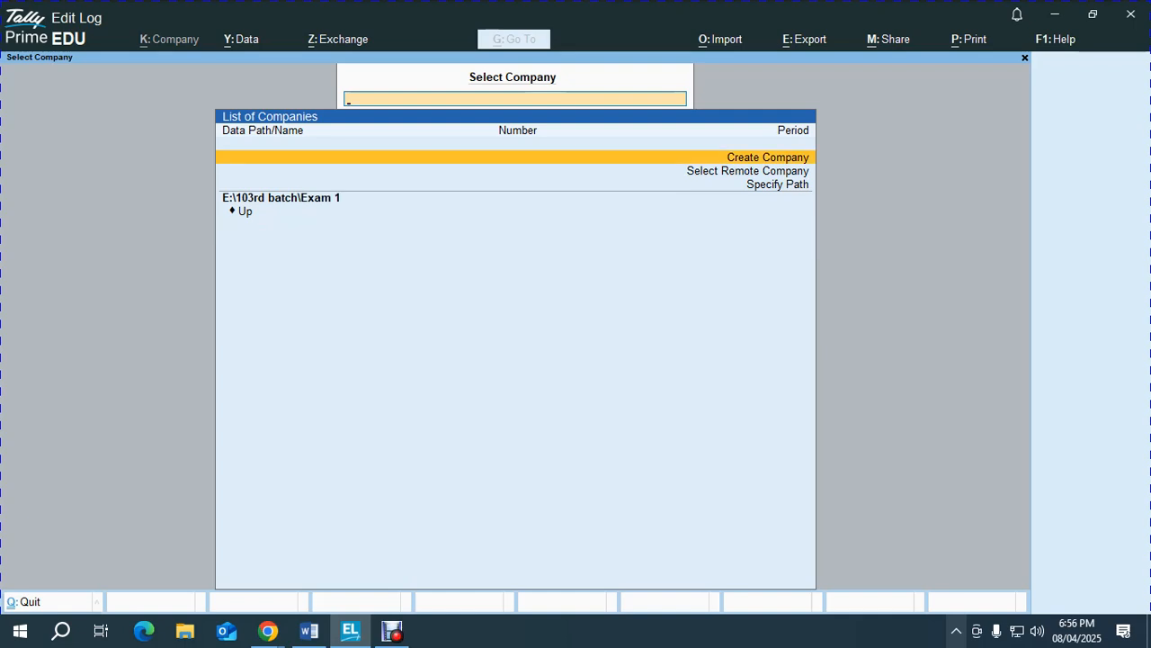
key(Down)
key(Down)
key(Down)
key(Return)
key(Down)
key(Down)
key(Return)
key(Down)
key(Down)
key(Down)
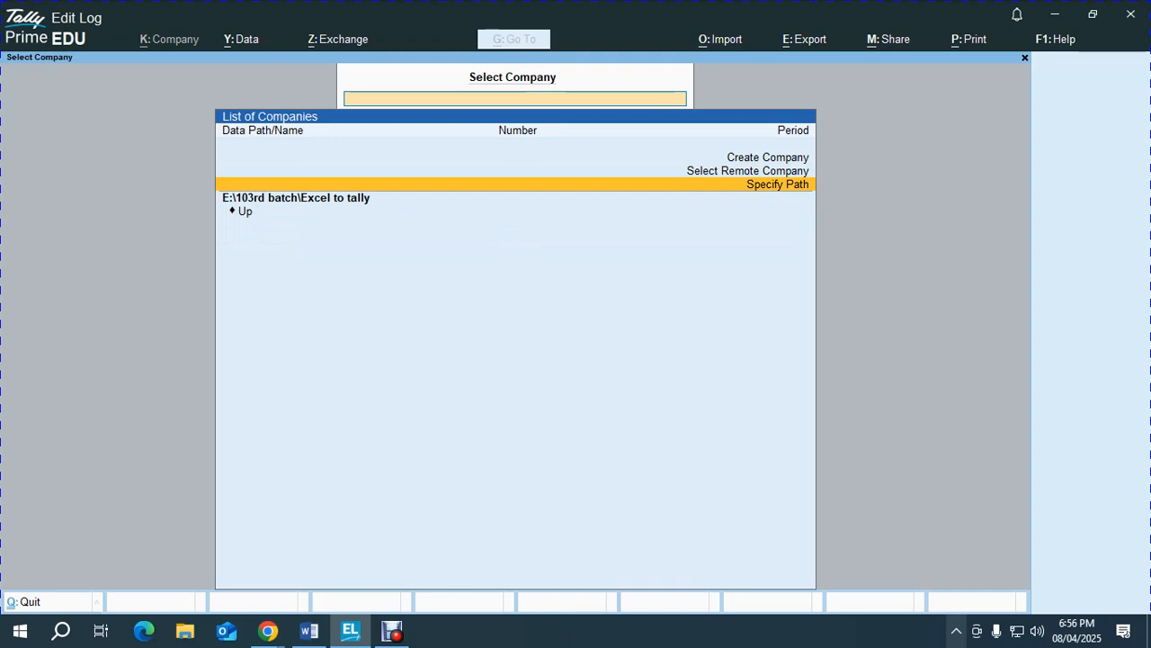
key(Down)
key(Return)
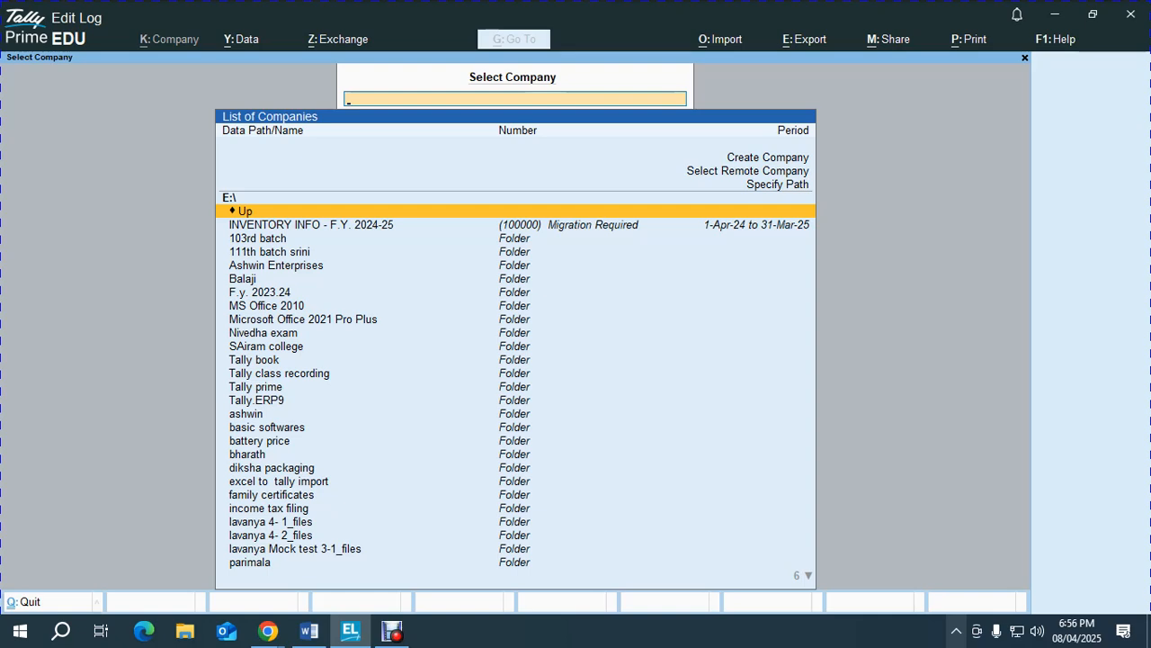
Open the 111th batch srini folder on the E:\ drive to list the companies stored in it.
text(.)
key(Down)
key(Down)
key(Down)
key(Down)
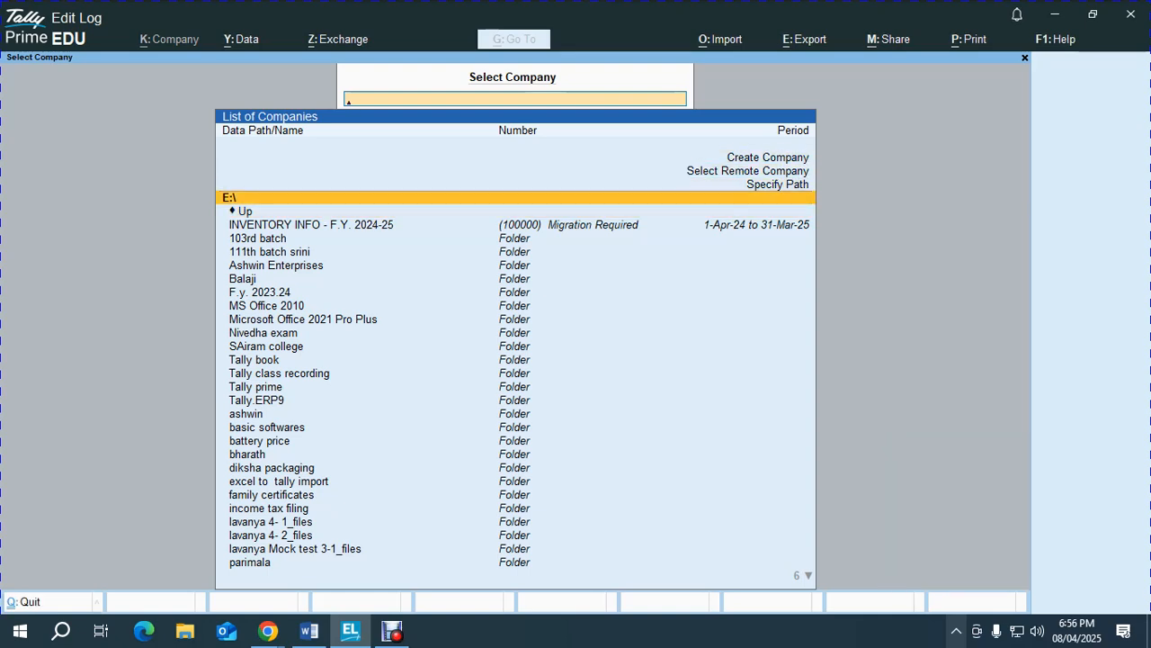
key(Down)
key(Return)
key(Down)
key(Down)
key(Down)
key(Up)
key(Up)
key(Return)
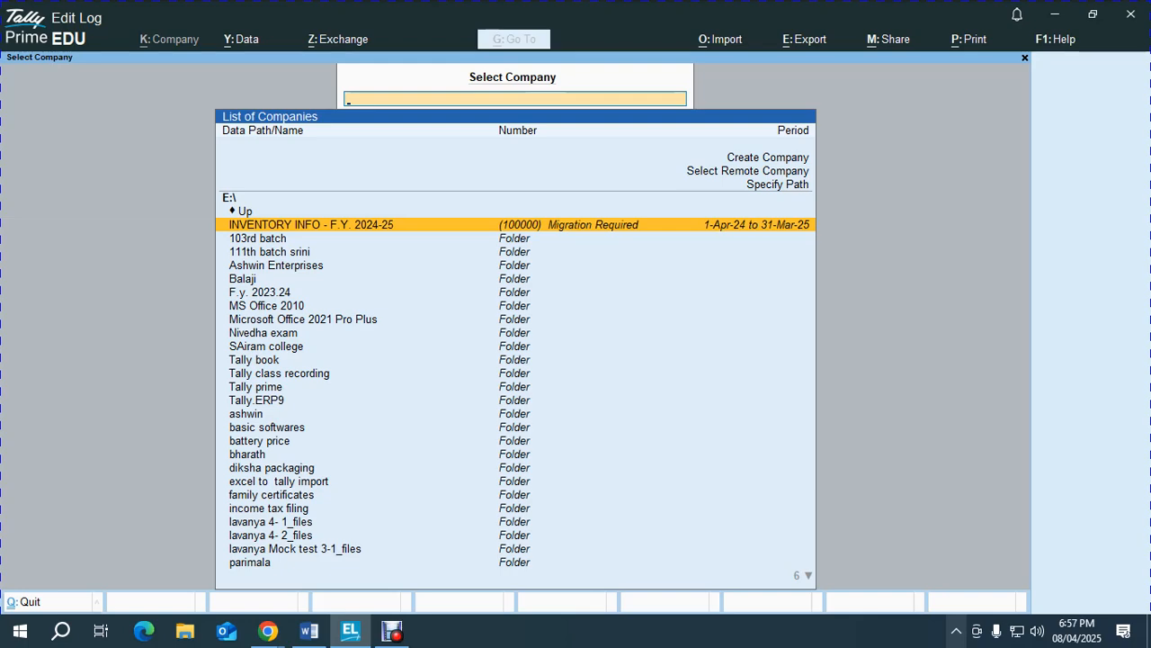
key(Down)
key(Down)
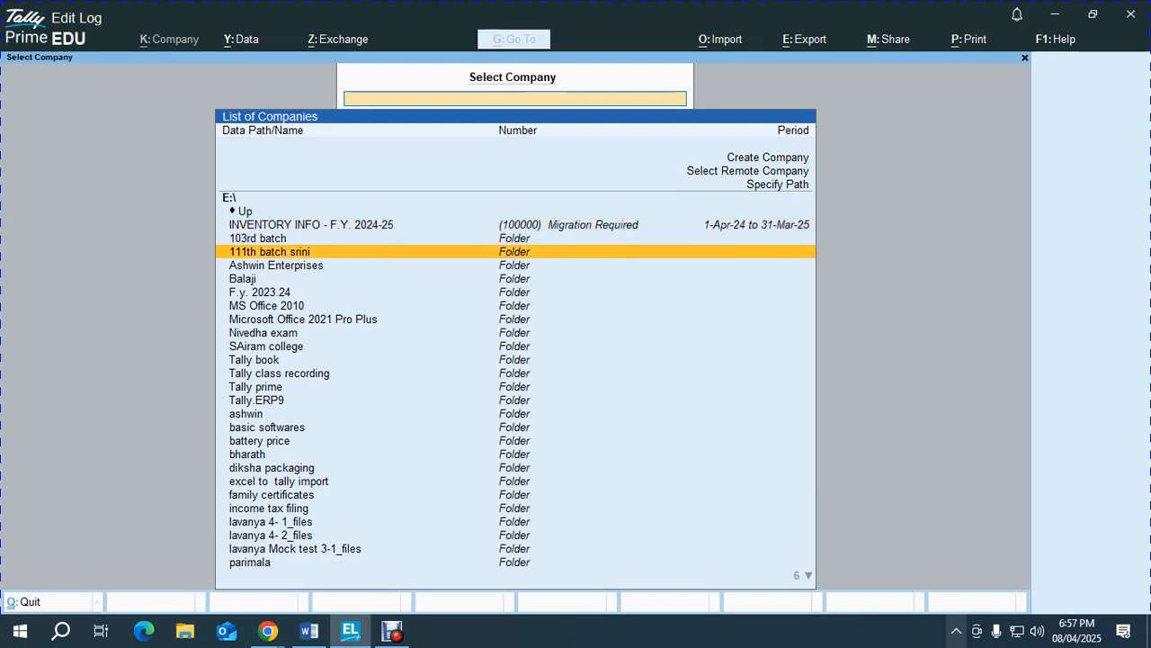
key(Return)
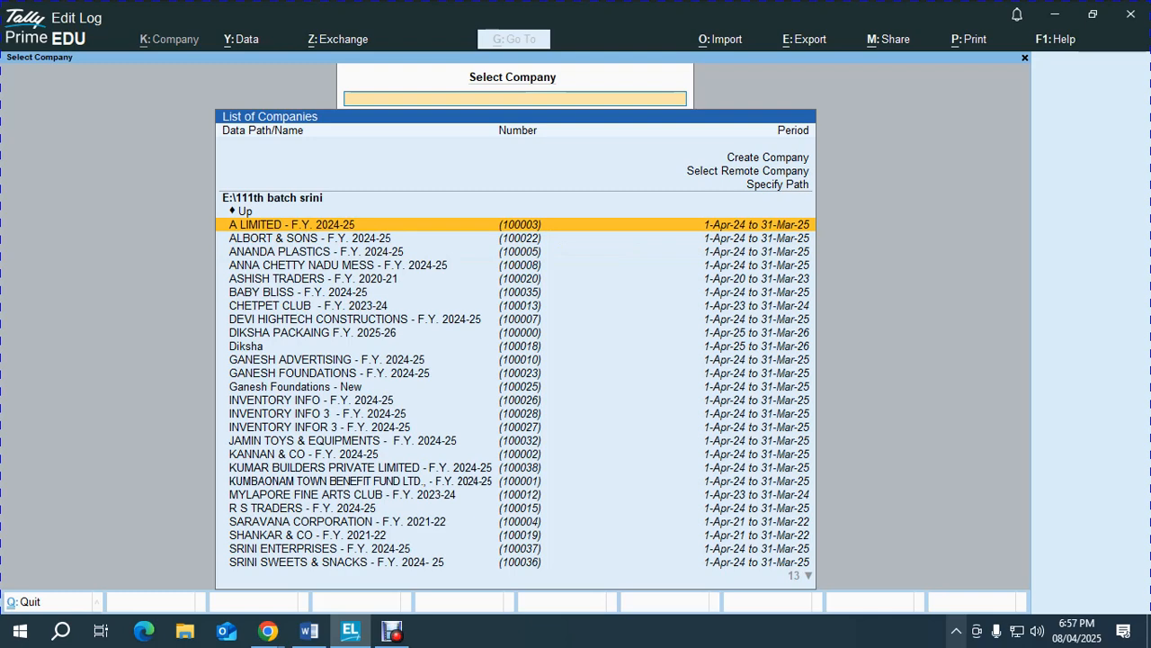
key(Up)
key(Up)
key(Up)
Switch to the Google Meet call in Chrome and admit the participant waiting to join.
key(alt+Tab)
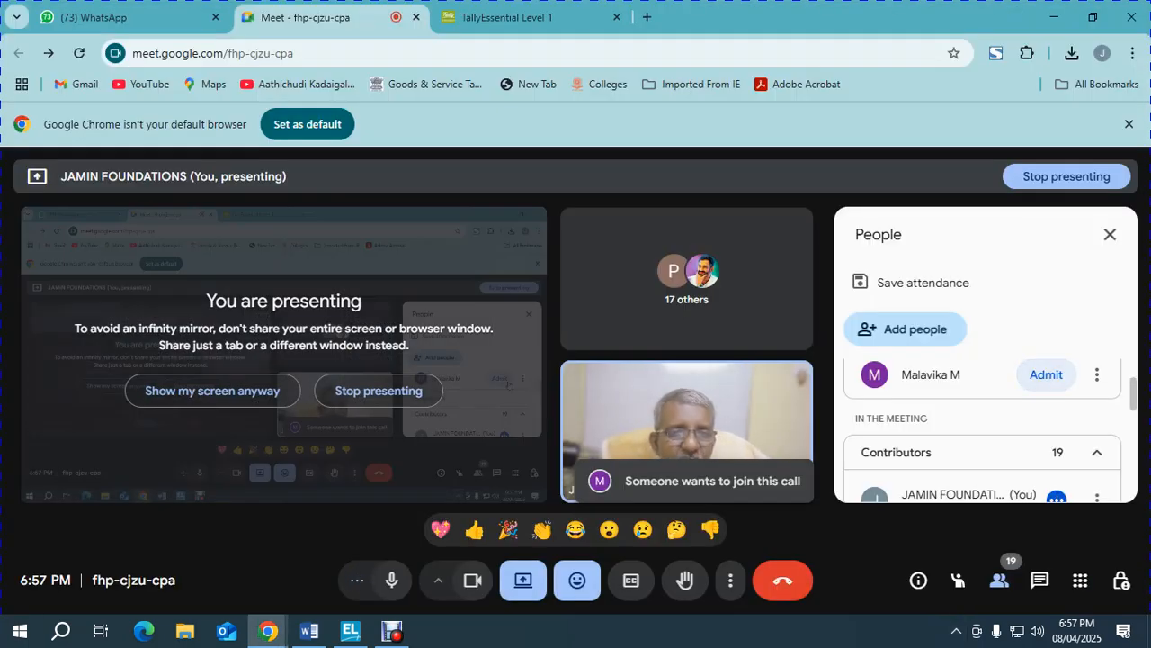
click(1046, 374)
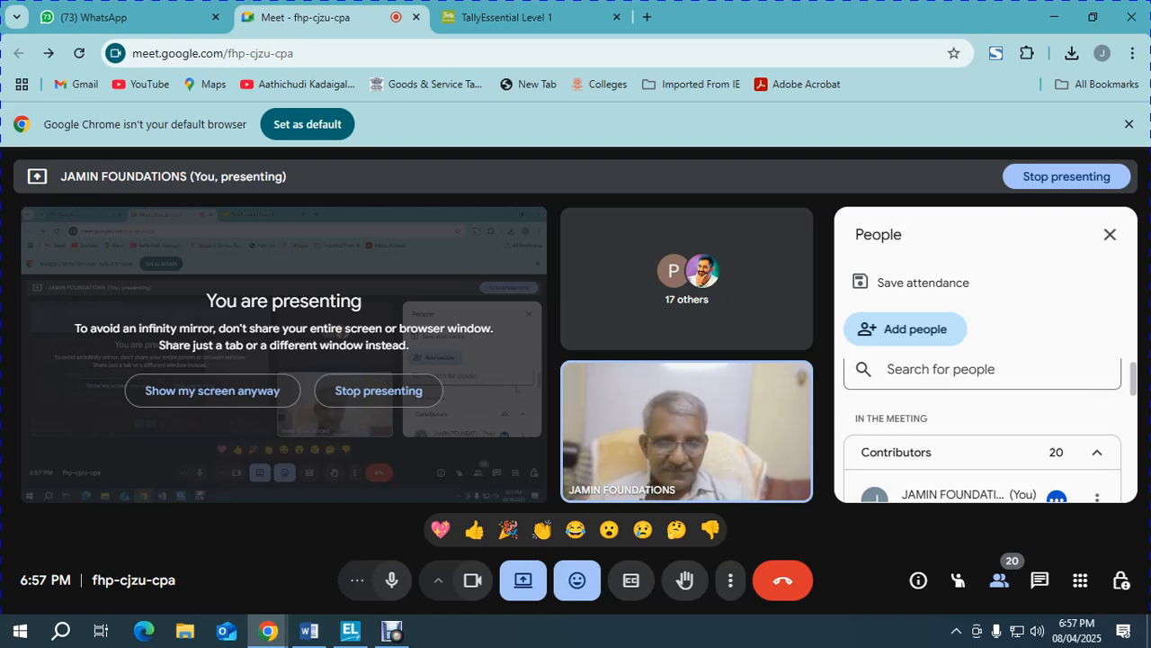
Review the remaining salient features of TallyPrime in the TallyEssential Level 1 lesson, returning to the Meet call between topics.
click(507, 17)
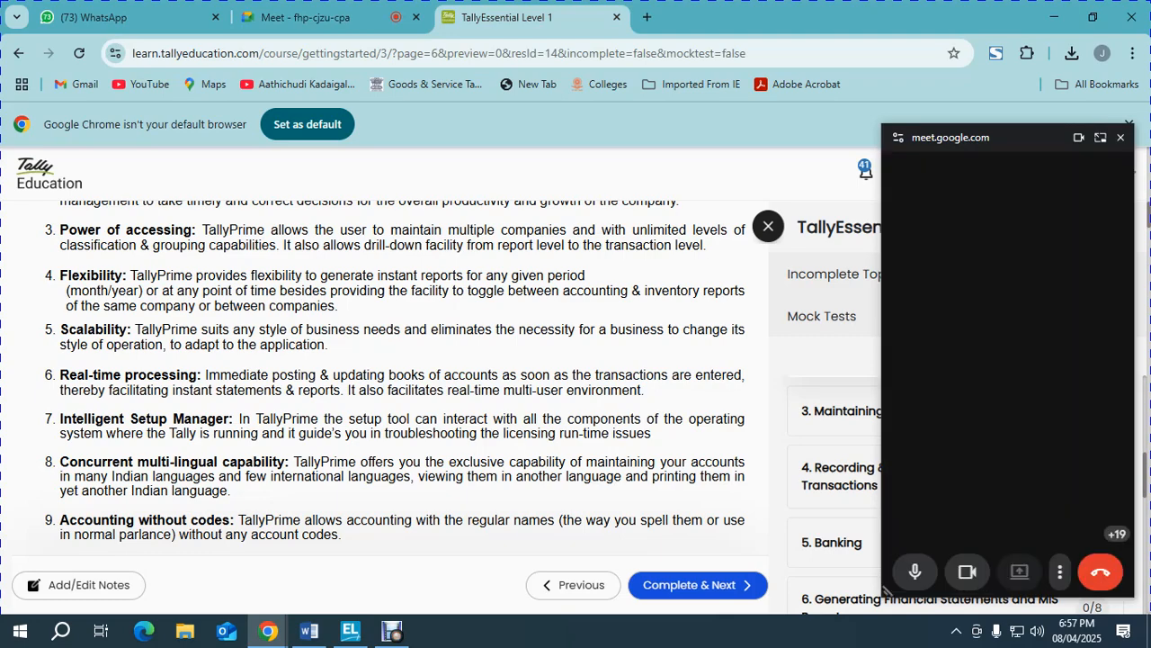
click(306, 17)
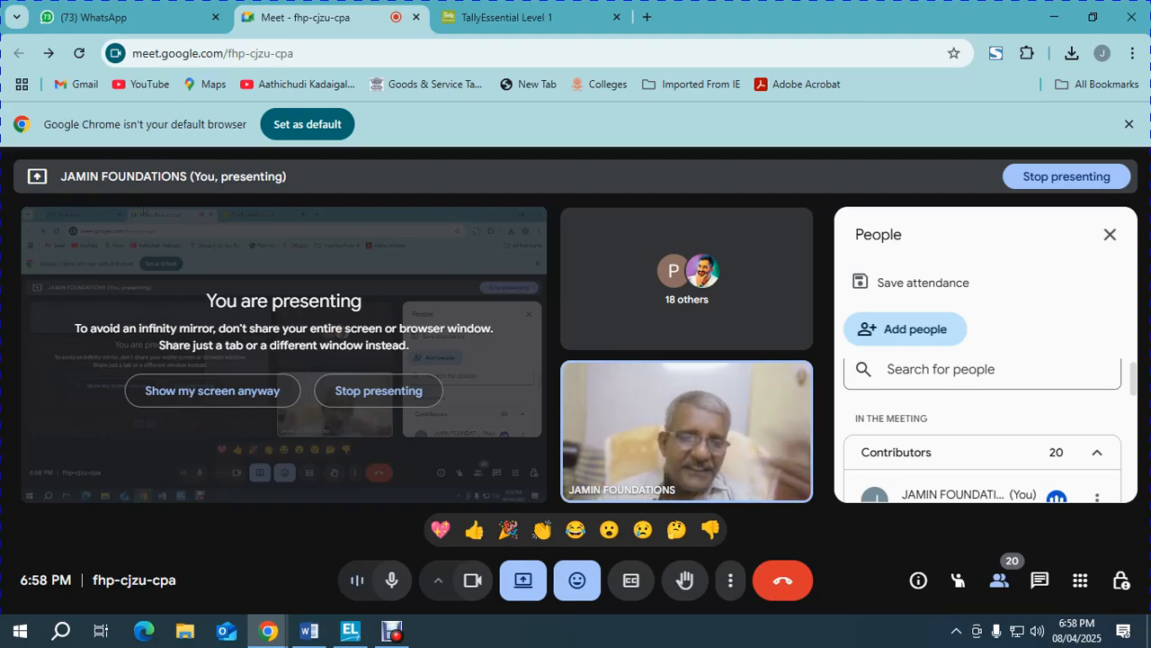
key(alt+Tab)
key(alt+Tab)
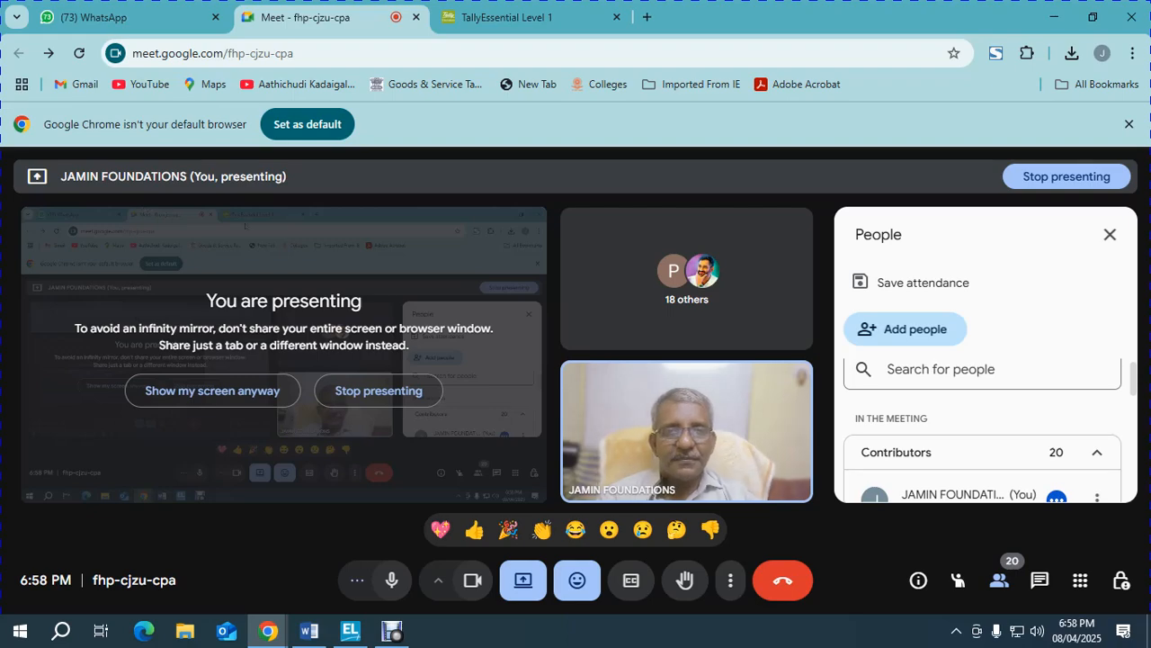
click(504, 17)
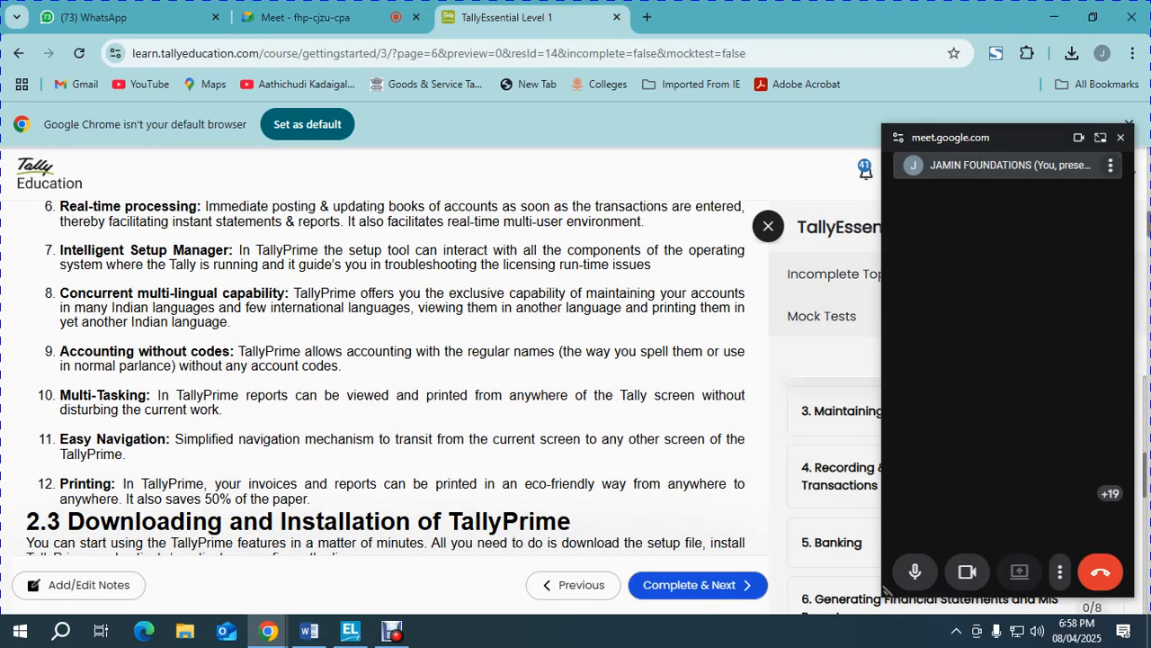
click(306, 18)
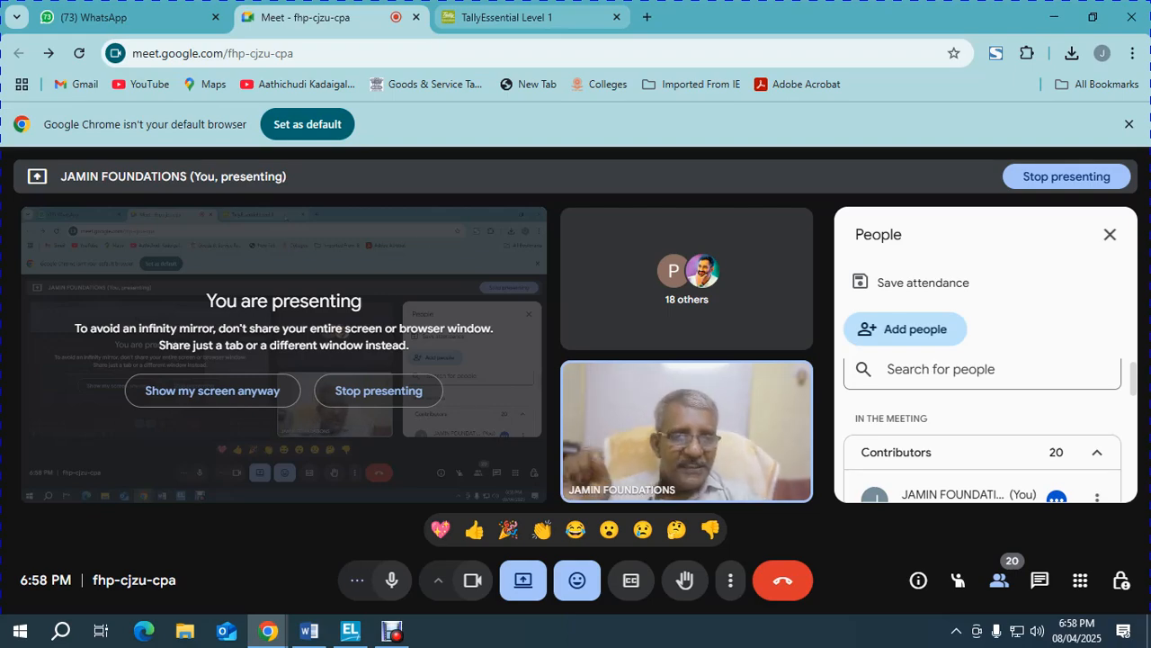
click(508, 17)
scroll(387, 378, down, 2)
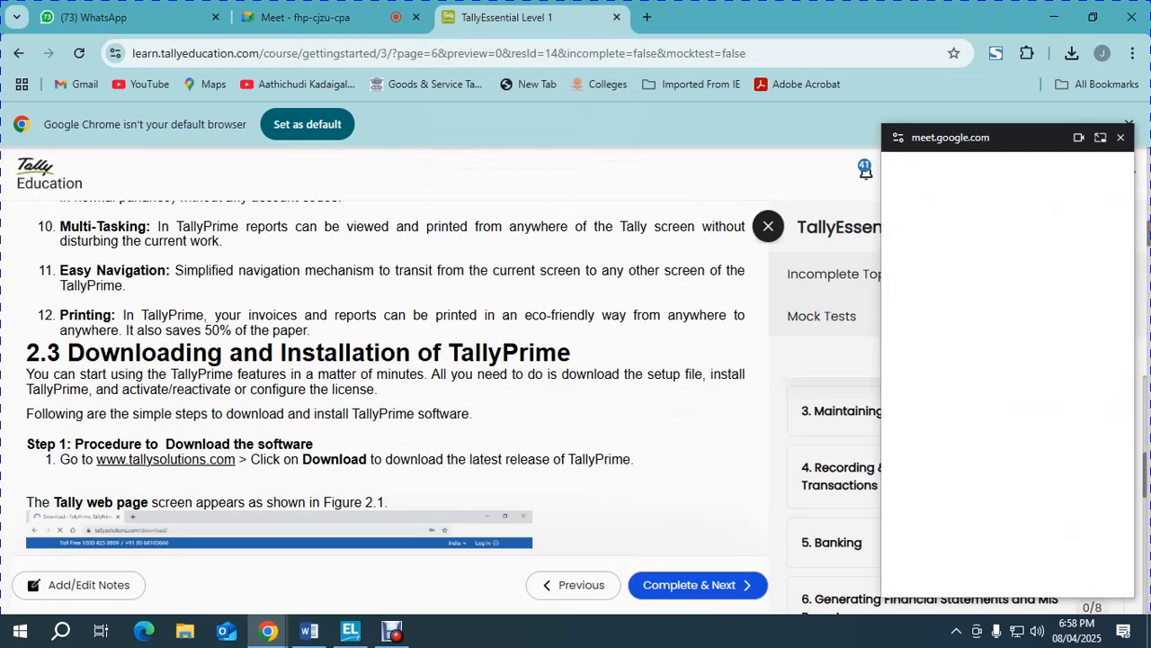
click(308, 17)
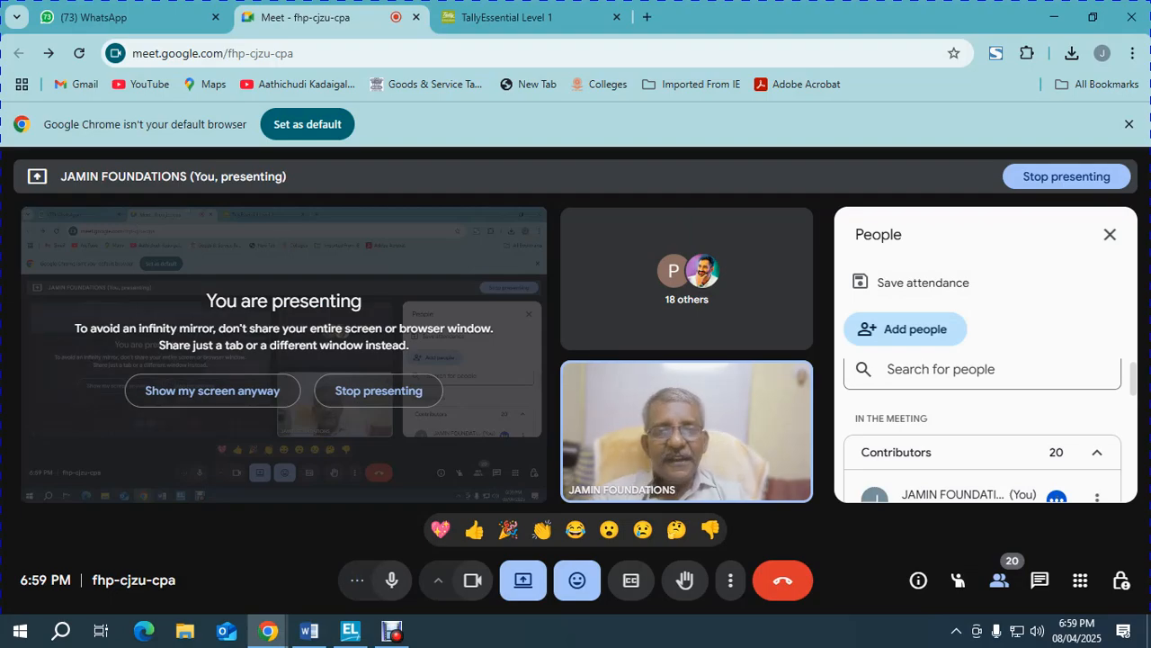
Read through lesson section 2.3 on downloading and installing TallyPrime, up to changing the application path.
click(529, 17)
scroll(385, 378, down, 3)
scroll(385, 378, down, 13)
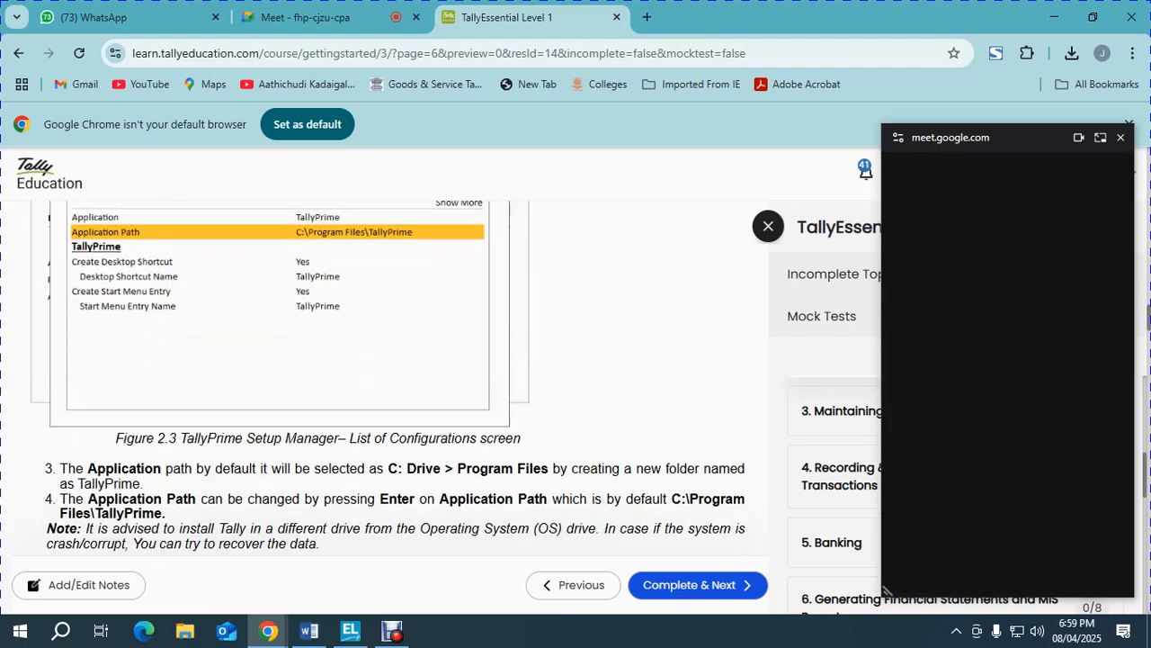
scroll(385, 378, down, 4)
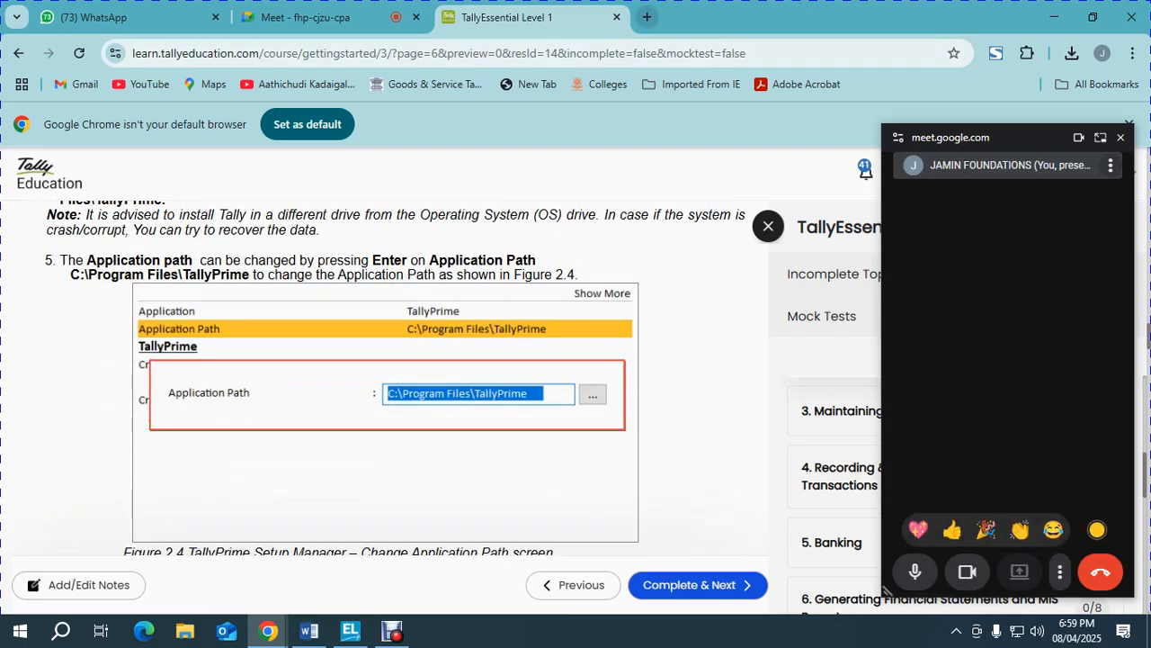
Search Google for "tally solutions download" in a new browser tab.
click(647, 17)
click(449, 388)
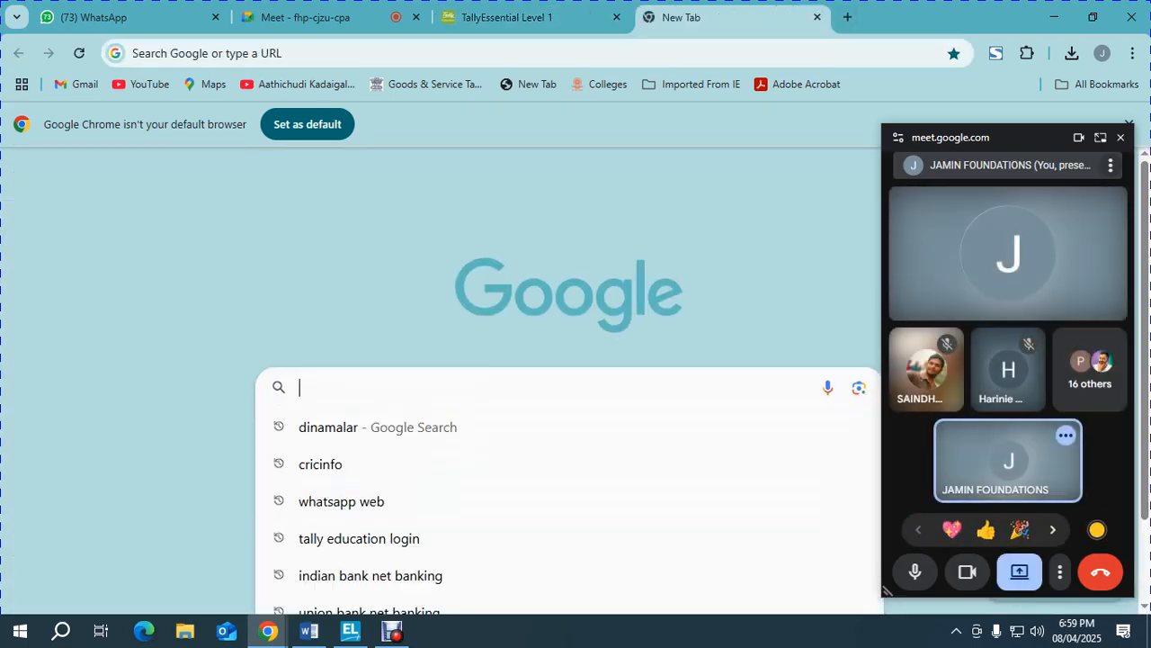
text(Tally)
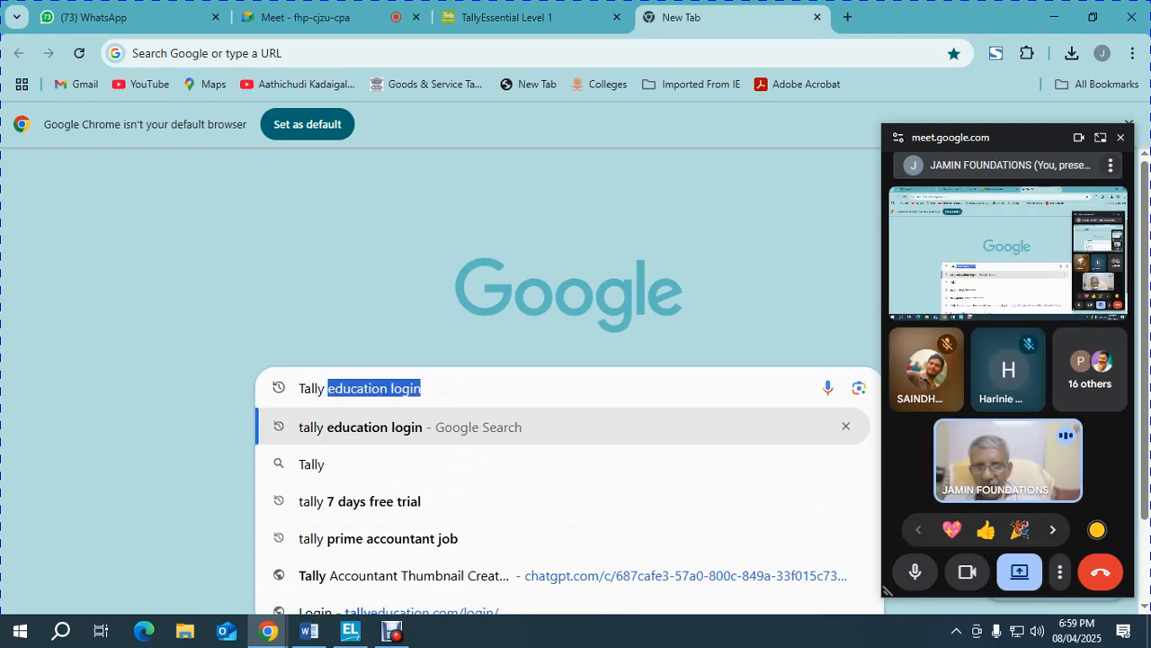
text( solu)
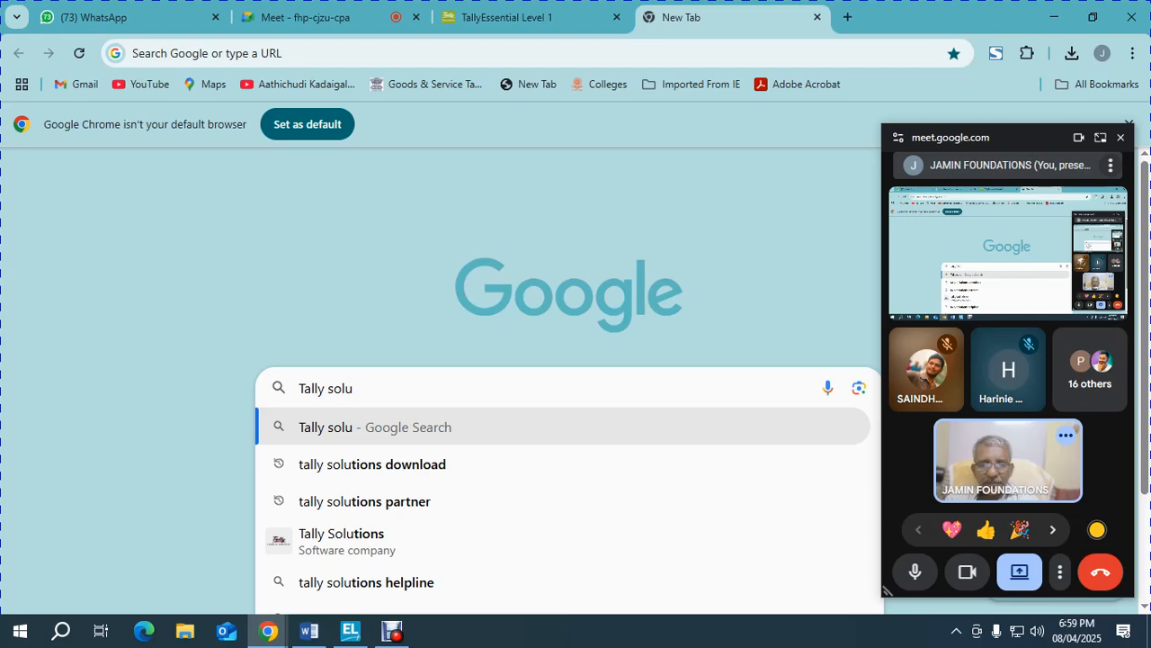
key(Down)
key(Return)
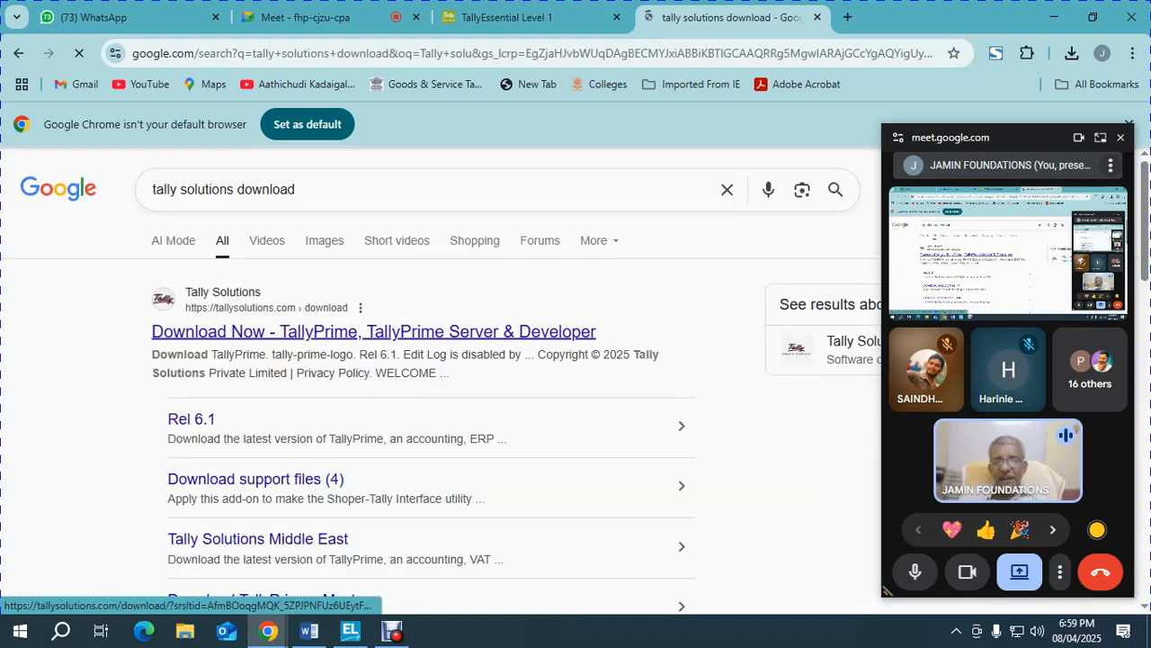
Open the Tally Solutions download page, close the floating Meet window and examine the TallyPrime Rel 6.1 download options.
click(373, 331)
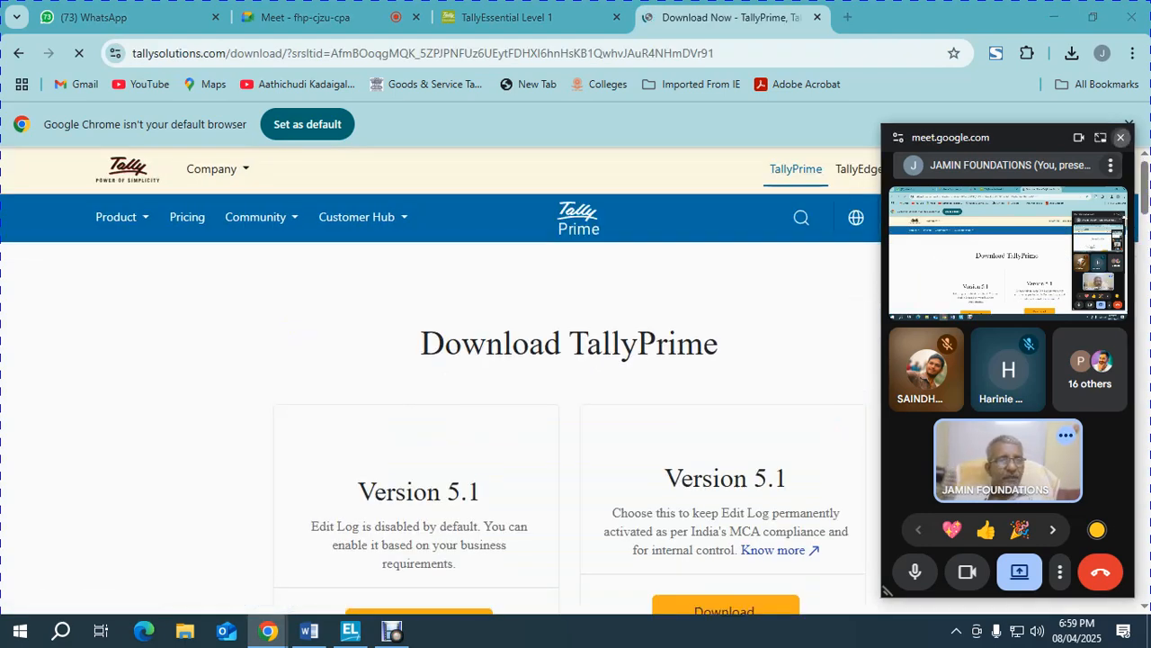
click(1121, 138)
scroll(576, 395, down, 2)
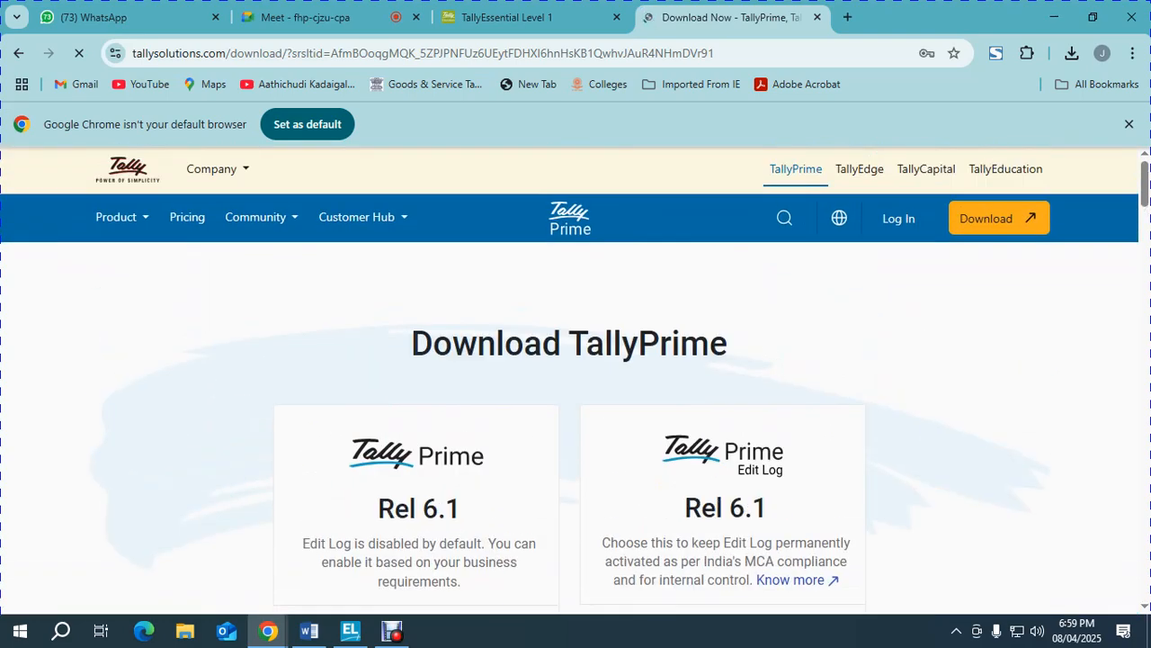
scroll(576, 396, down, 3)
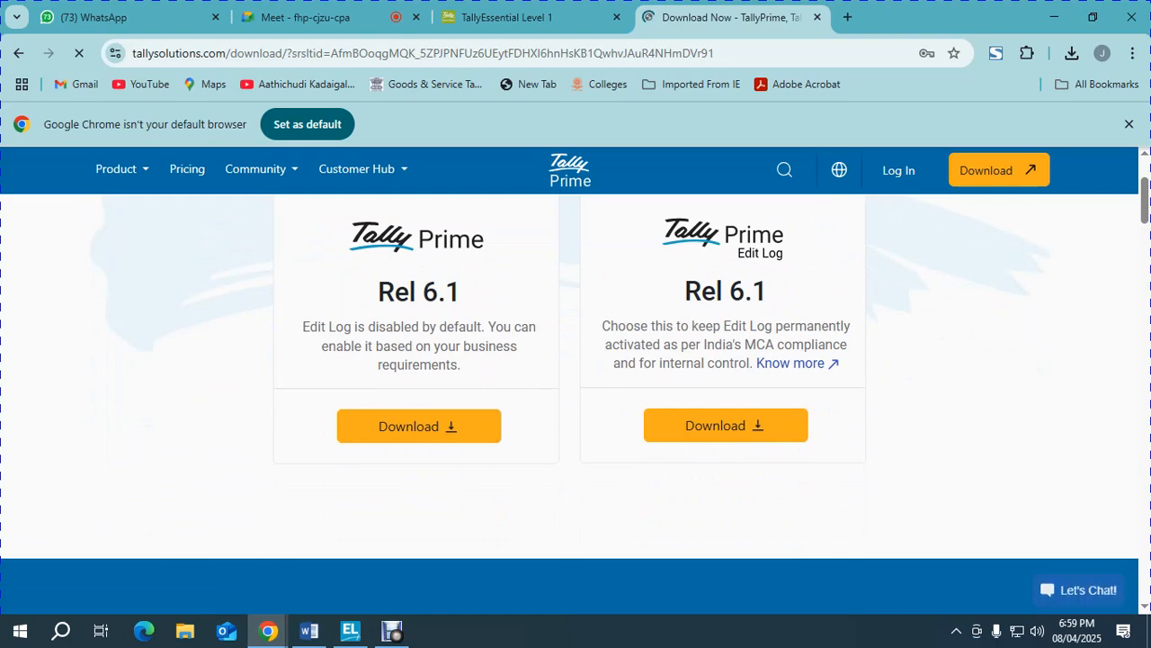
Check in on the Meet call and search Google for "what are the versions of tally" in a new browser tab.
scroll(576, 396, up, 3)
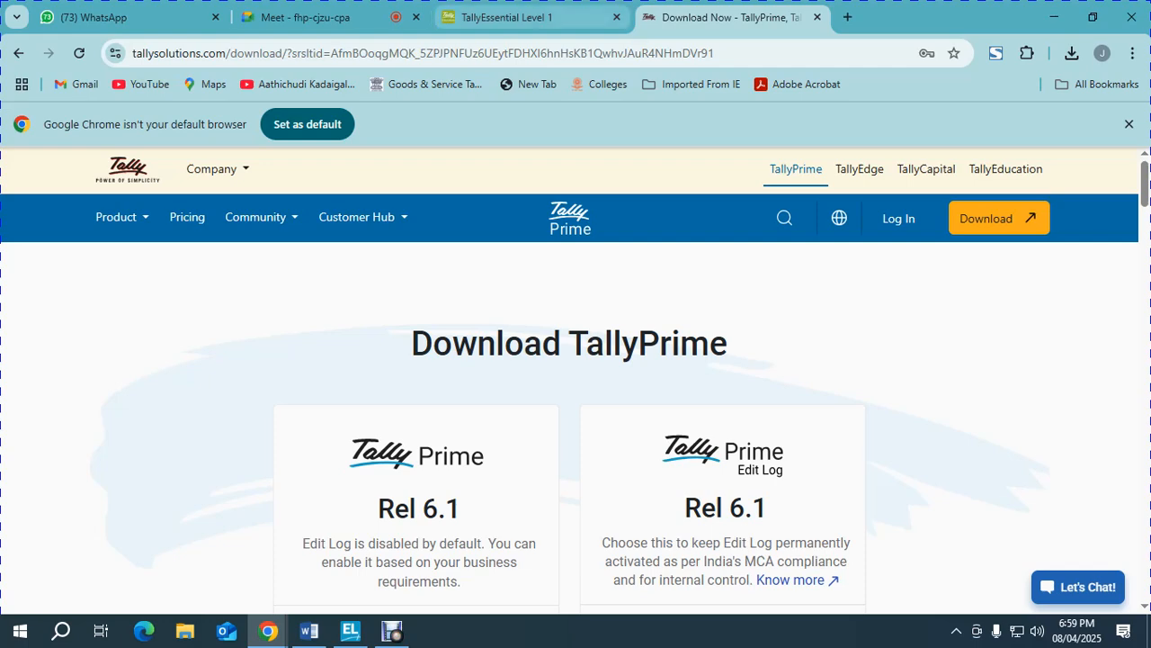
click(316, 17)
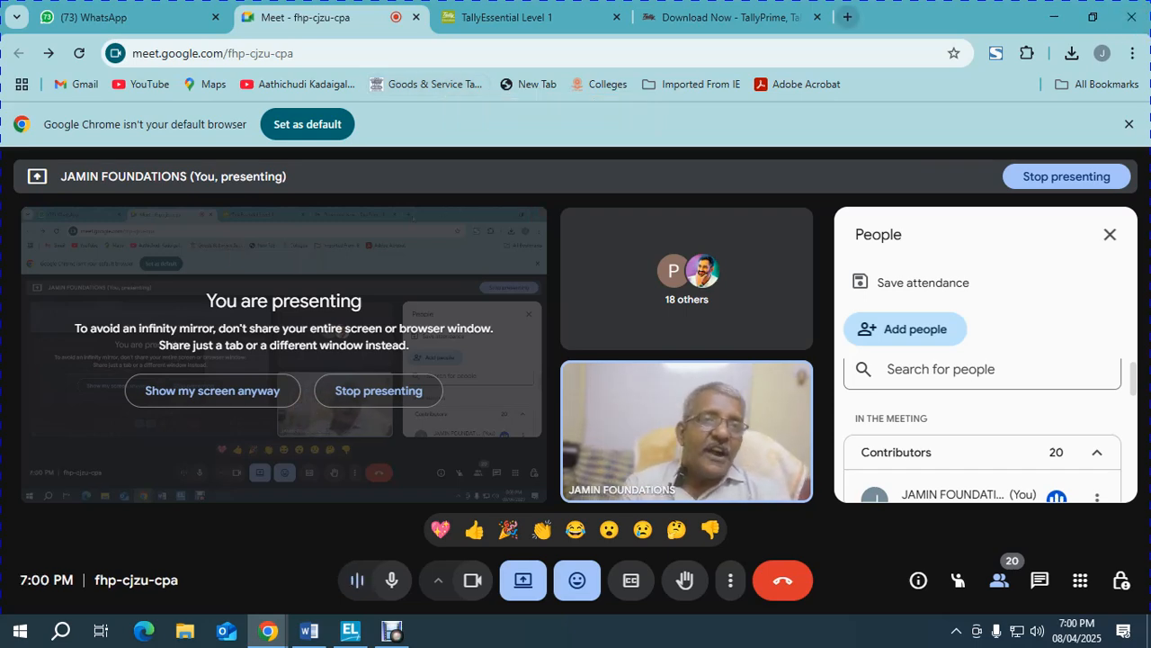
key(ctrl+t)
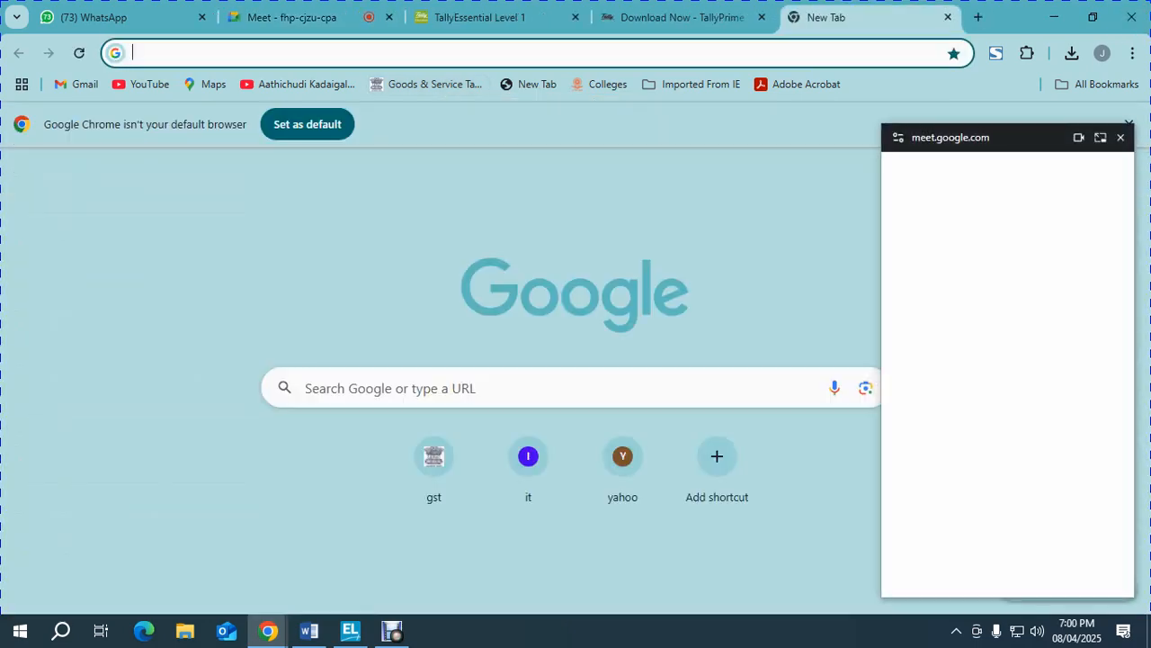
click(432, 387)
text(what )
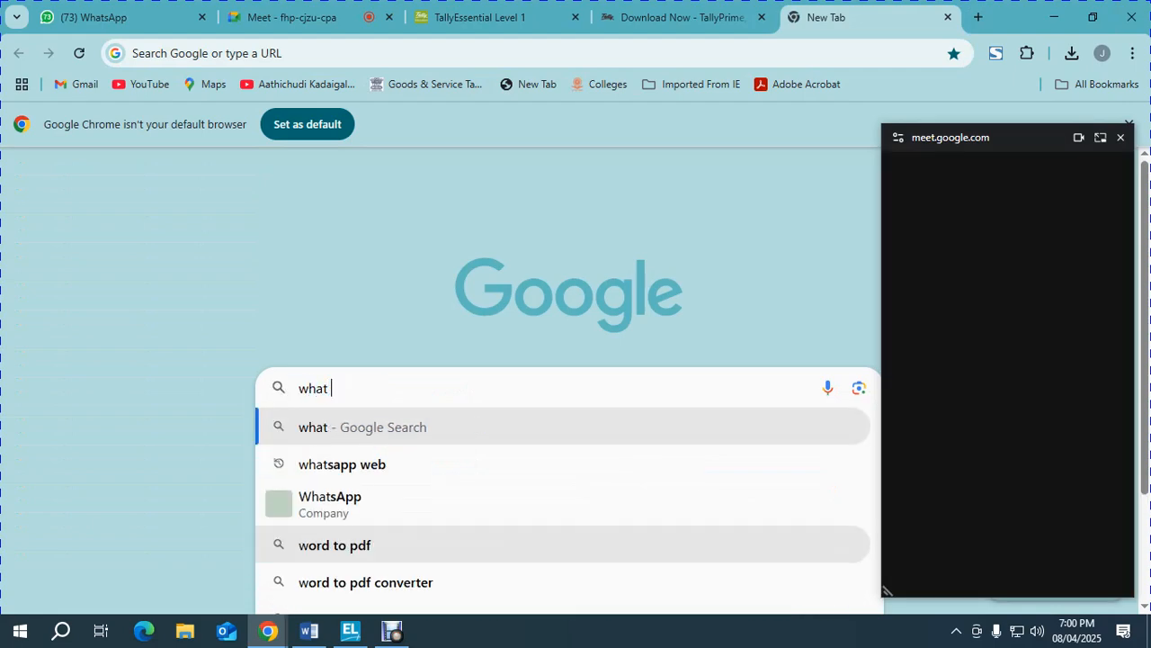
text(are the version)
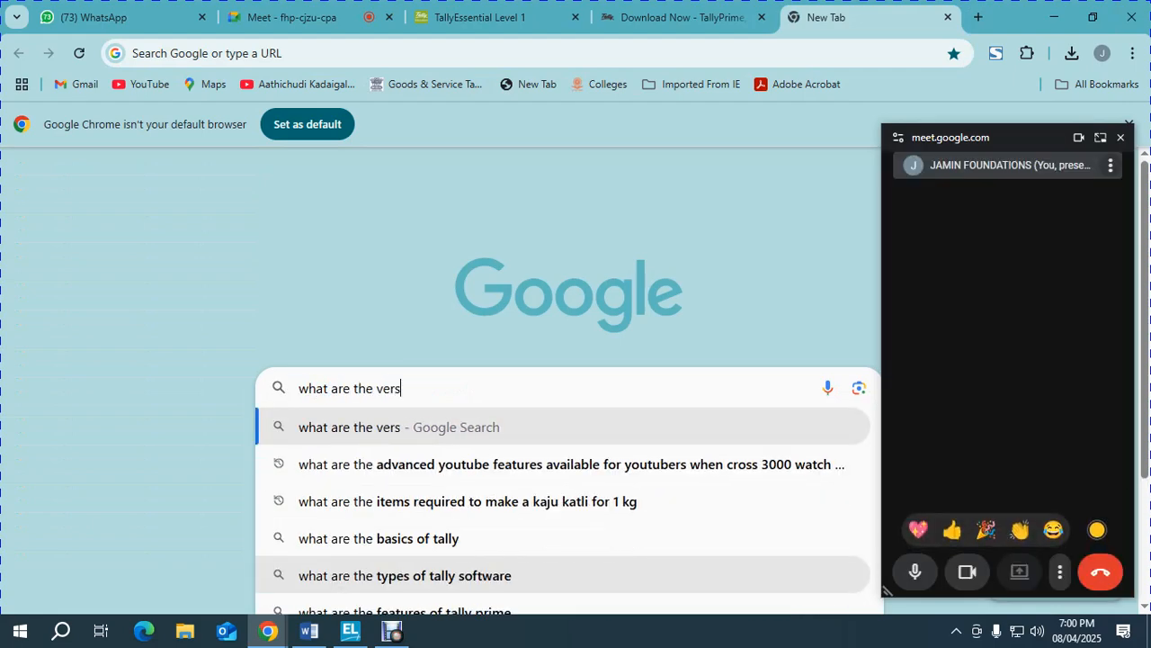
text(s)
key(Return)
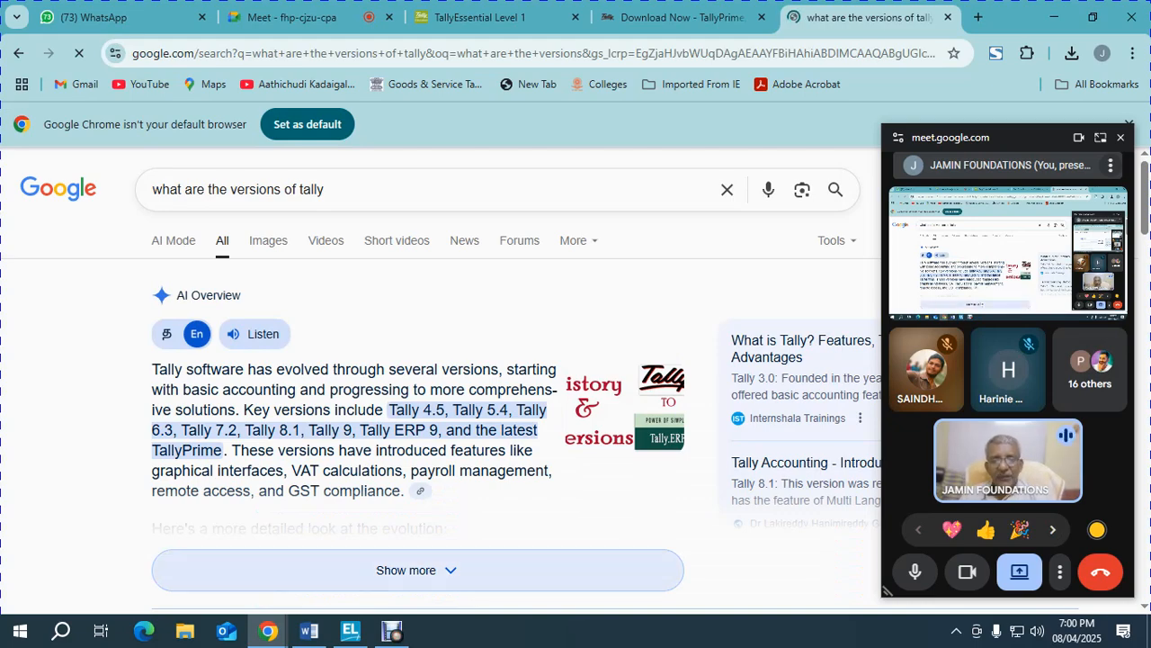
Expand the AI Overview and read the list of Tally versions through TallyPrime, returning to the Meet call.
click(416, 571)
scroll(417, 540, down, 3)
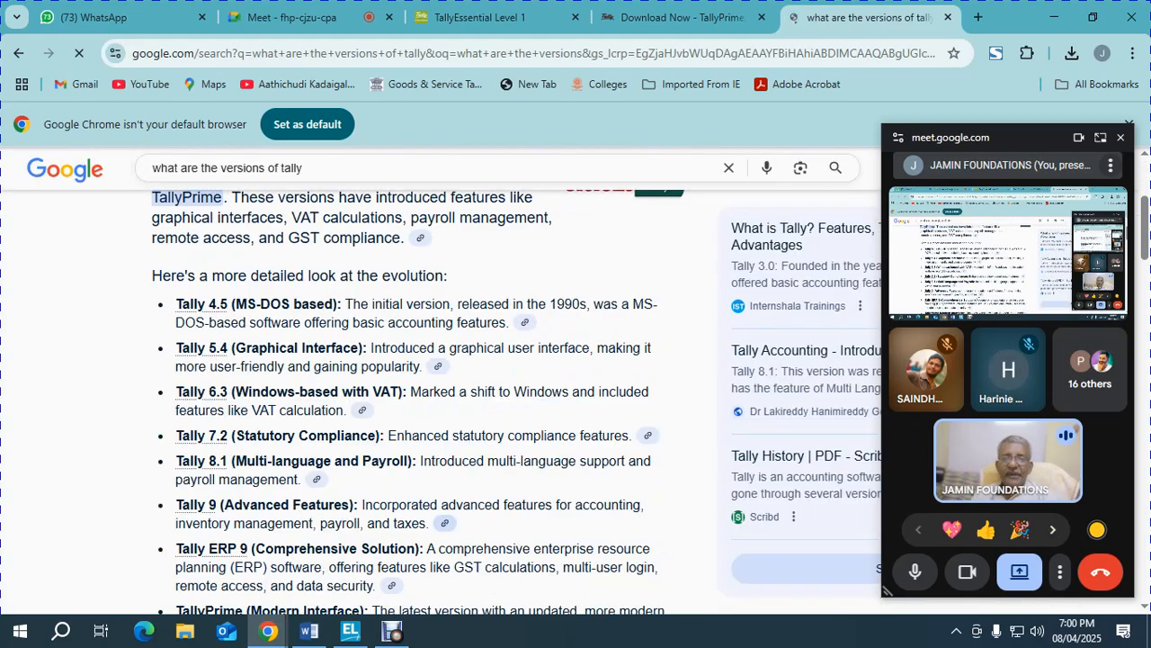
scroll(417, 405, down, 1)
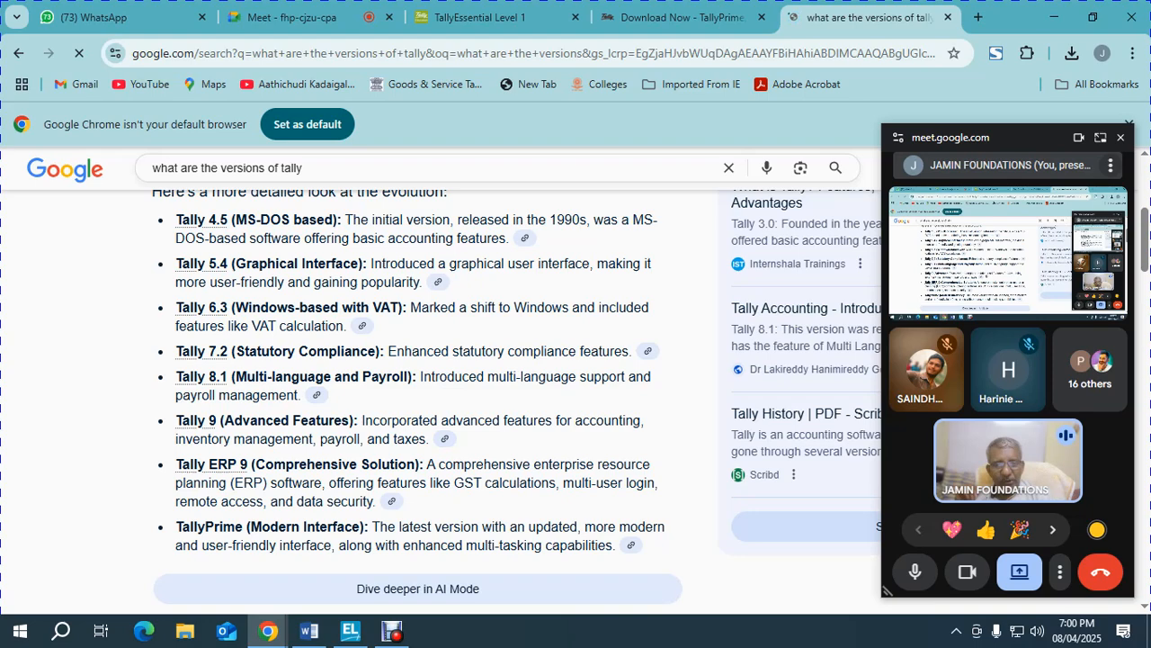
scroll(418, 360, down, 1)
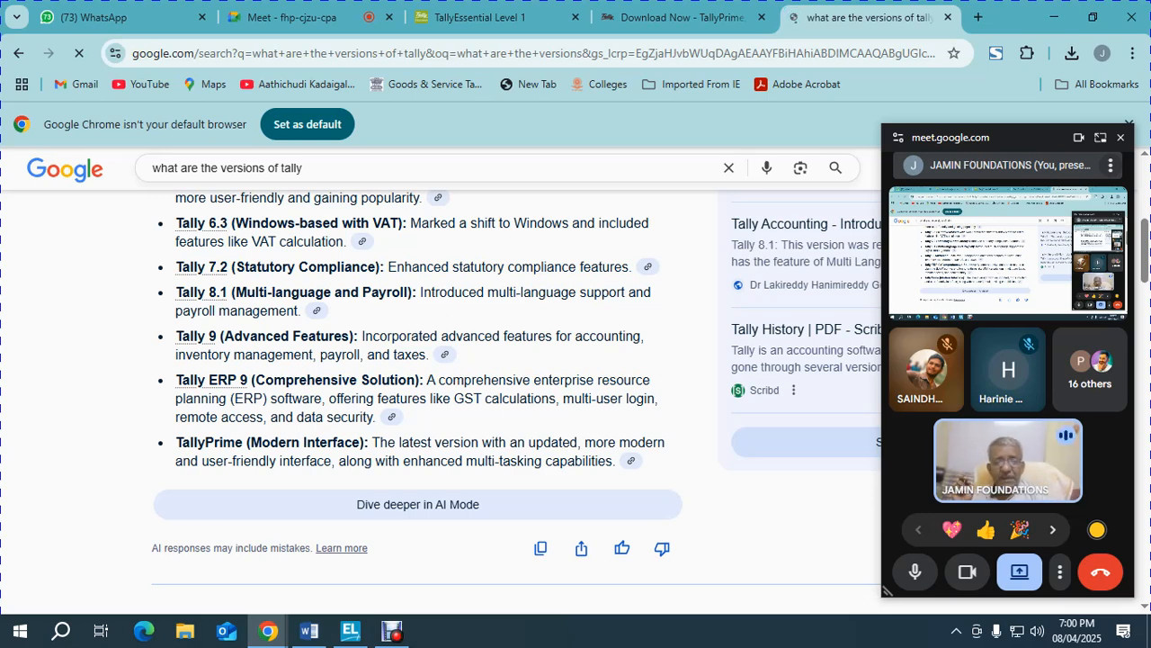
scroll(423, 404, down, 5)
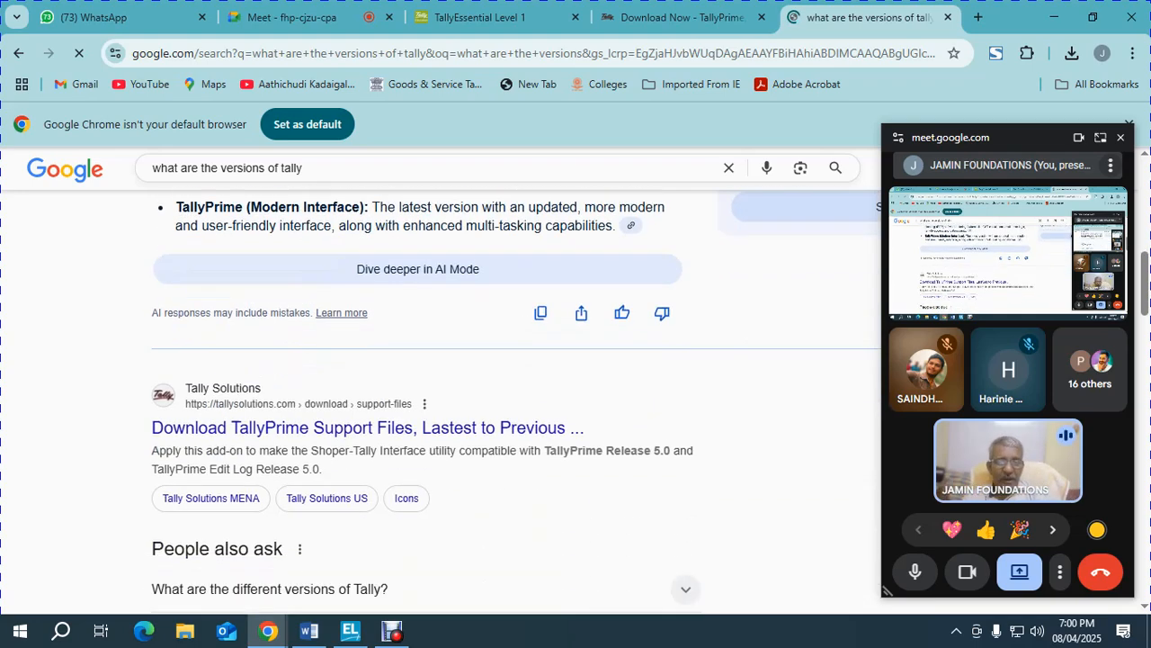
scroll(422, 405, up, 2)
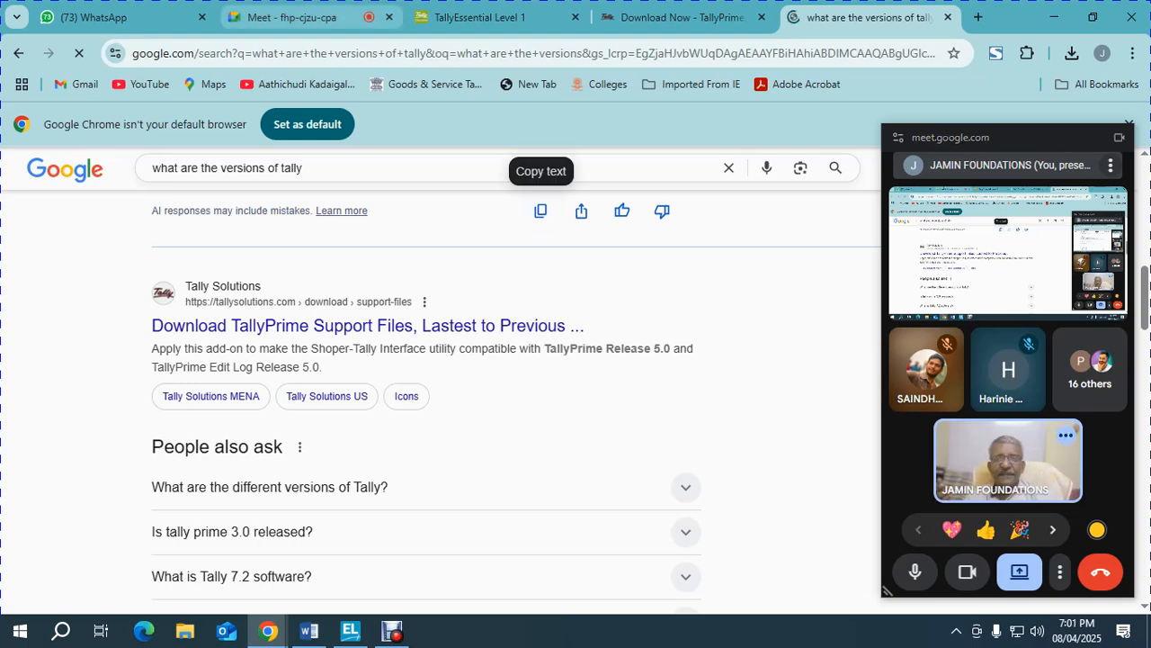
click(292, 17)
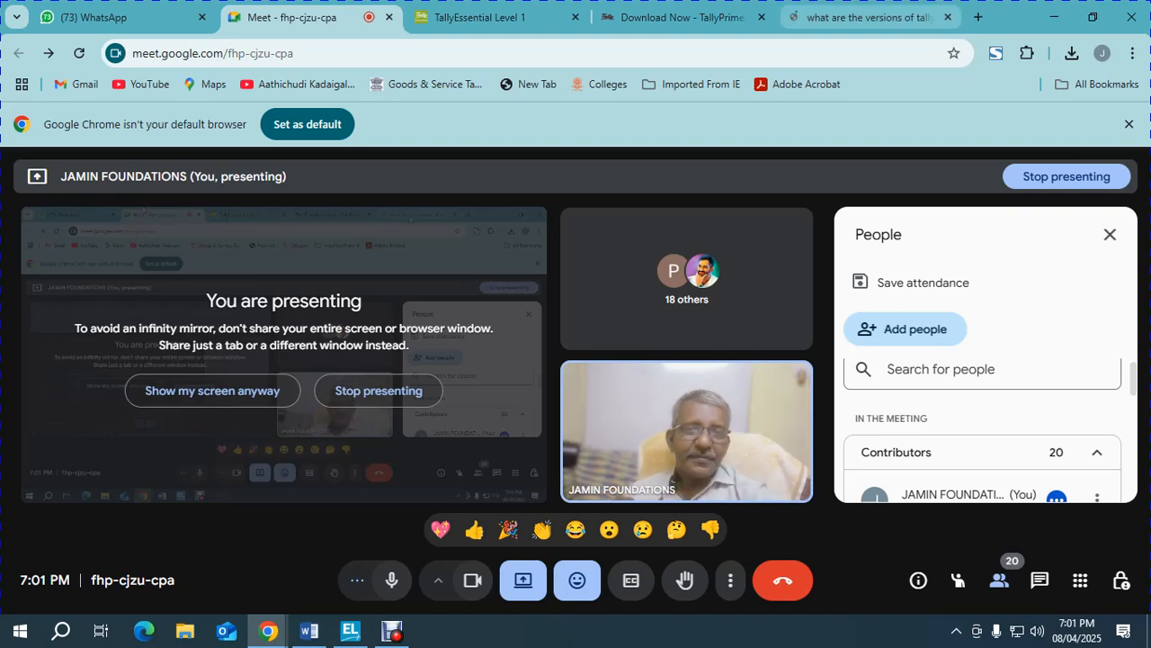
Revisit the TallyPrime download page and read the lesson through section 2.5 on activating a new license, returning to the Meet call.
click(682, 17)
scroll(441, 378, down, 2)
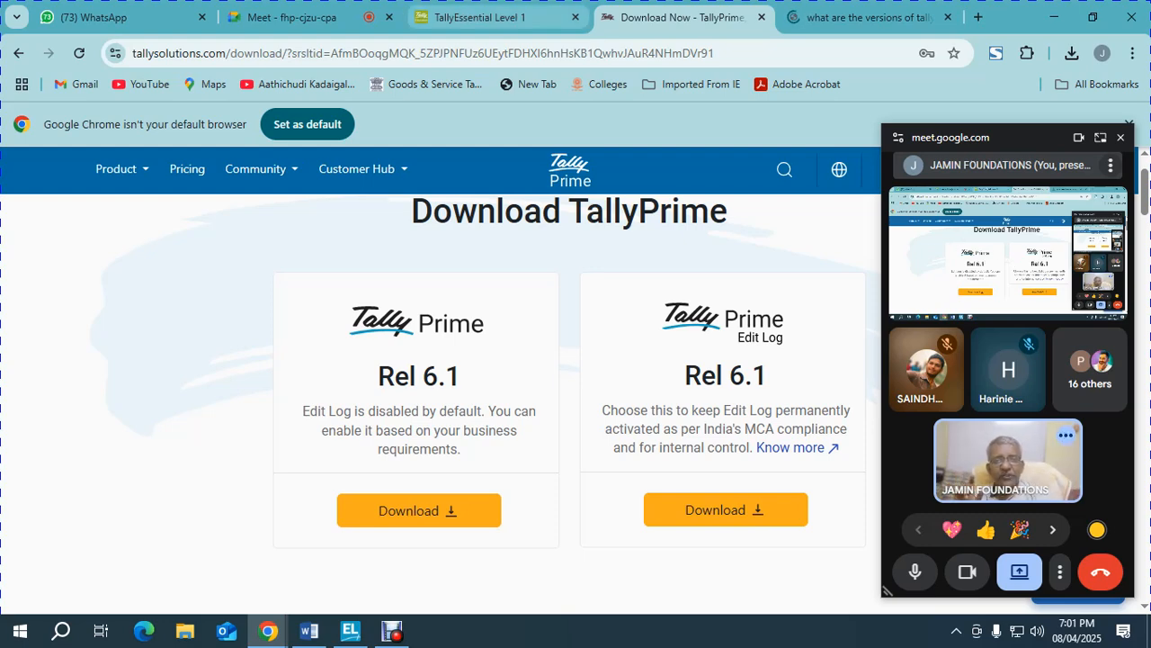
click(474, 18)
scroll(387, 378, down, 15)
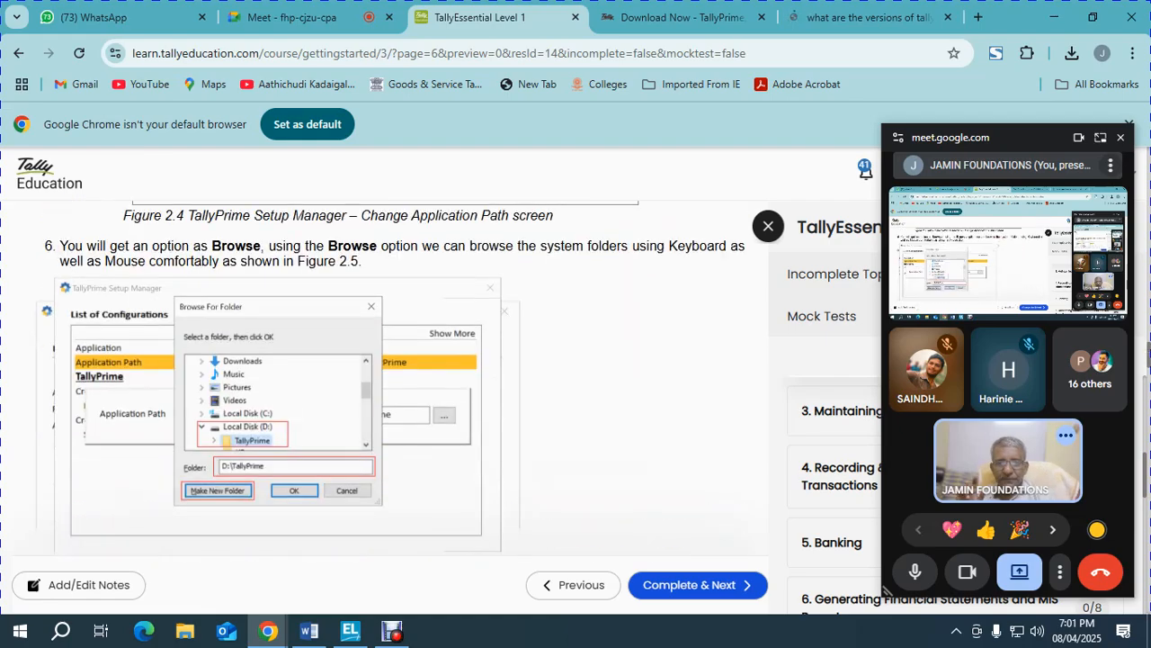
scroll(387, 378, down, 20)
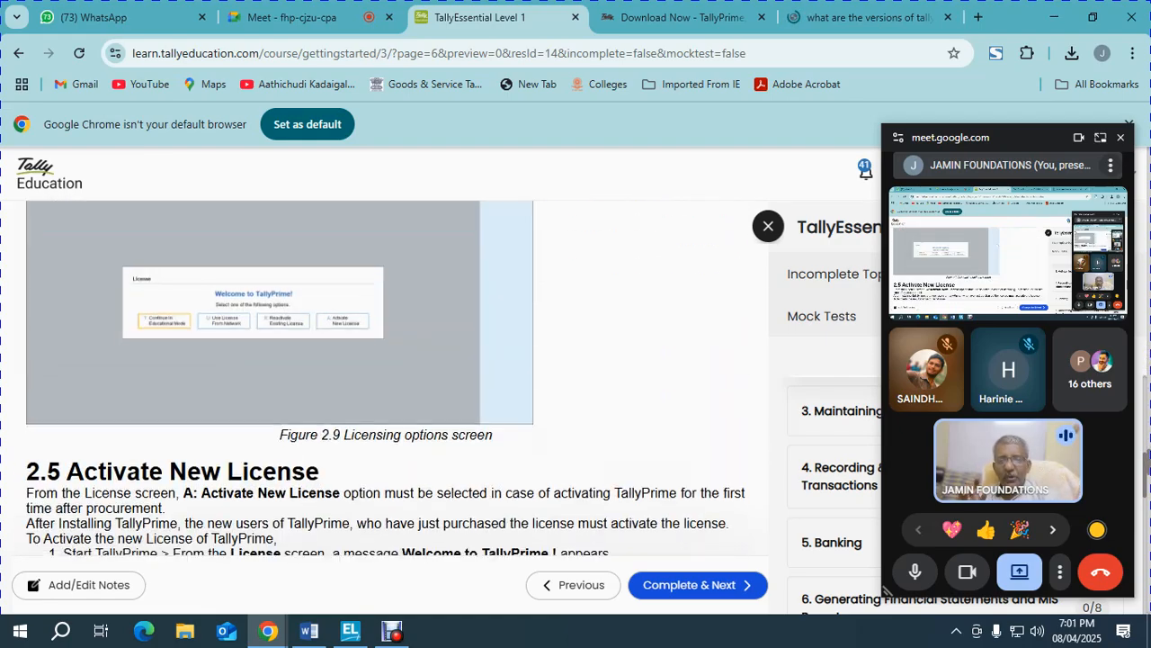
scroll(387, 378, up, 3)
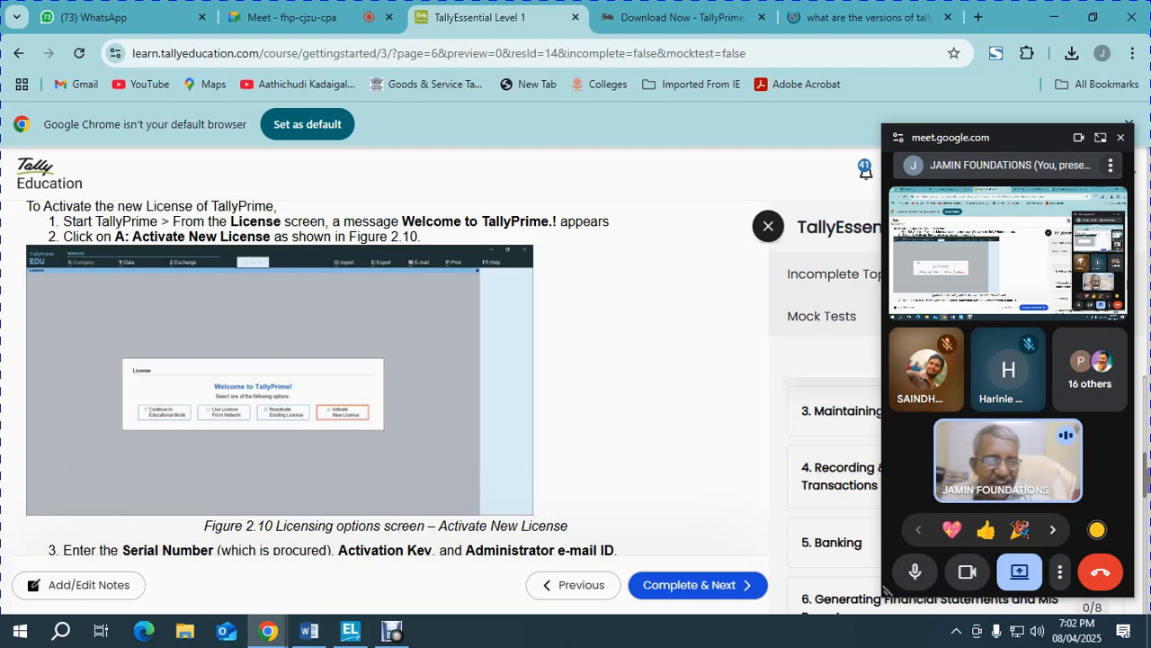
click(310, 18)
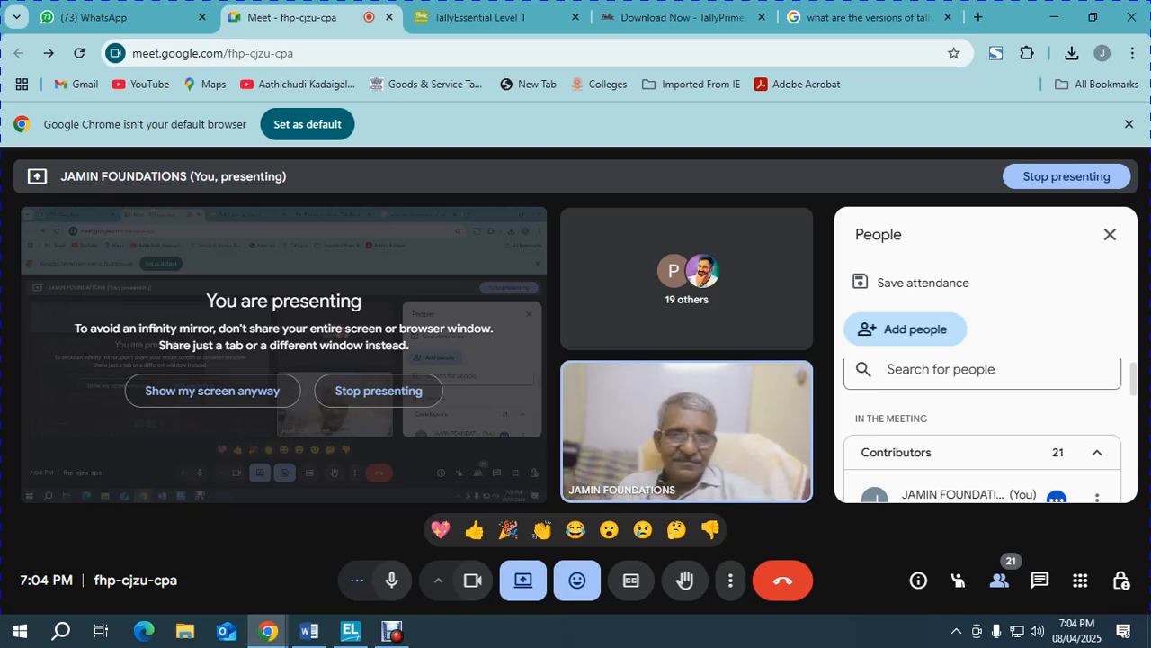
click(493, 17)
scroll(387, 378, down, 3)
scroll(386, 378, up, 3)
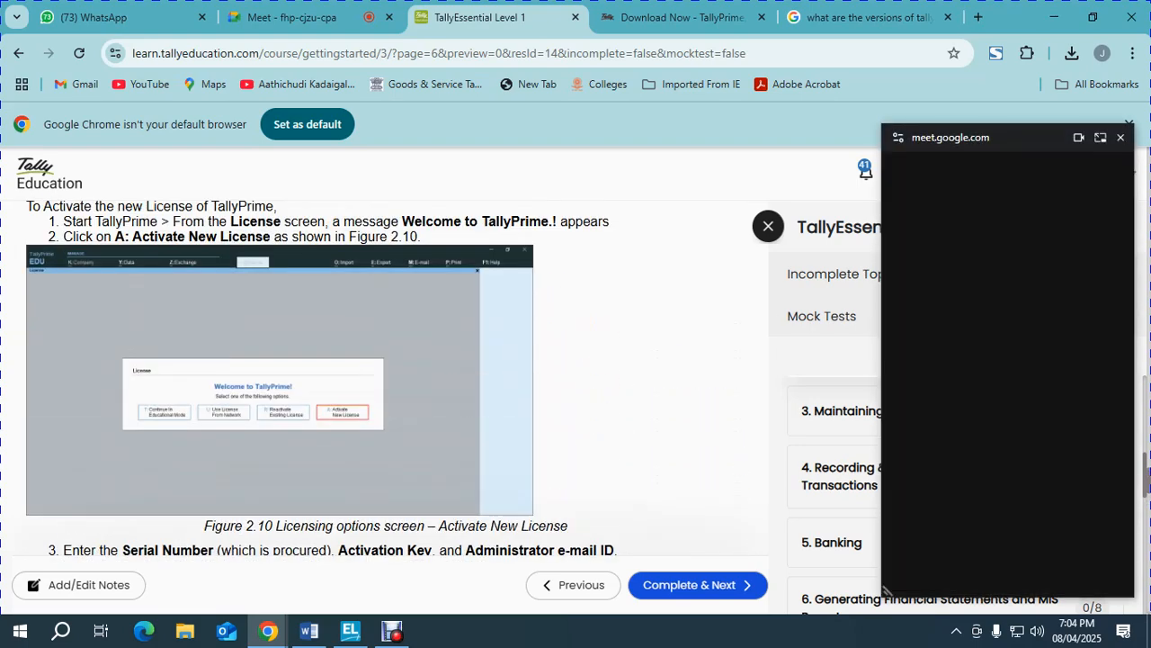
click(305, 17)
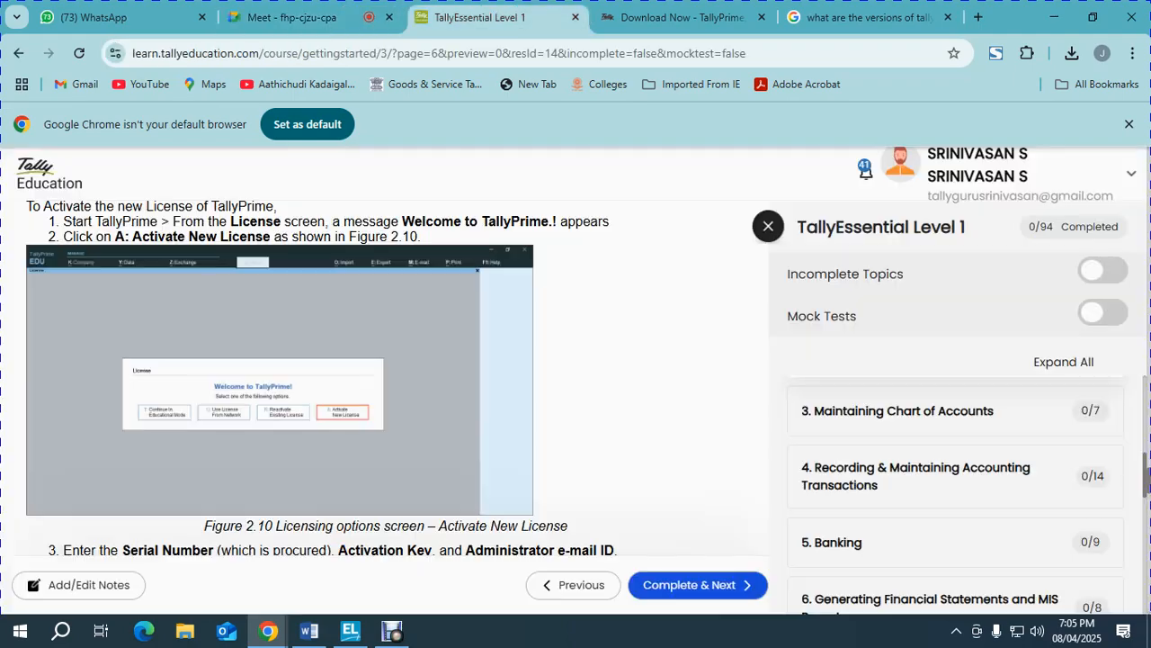
Go through lesson sections 2.6 to 2.8 on reactivating, network licensing and Educational Mode, returning to the Meet call.
click(481, 17)
scroll(297, 378, down, 8)
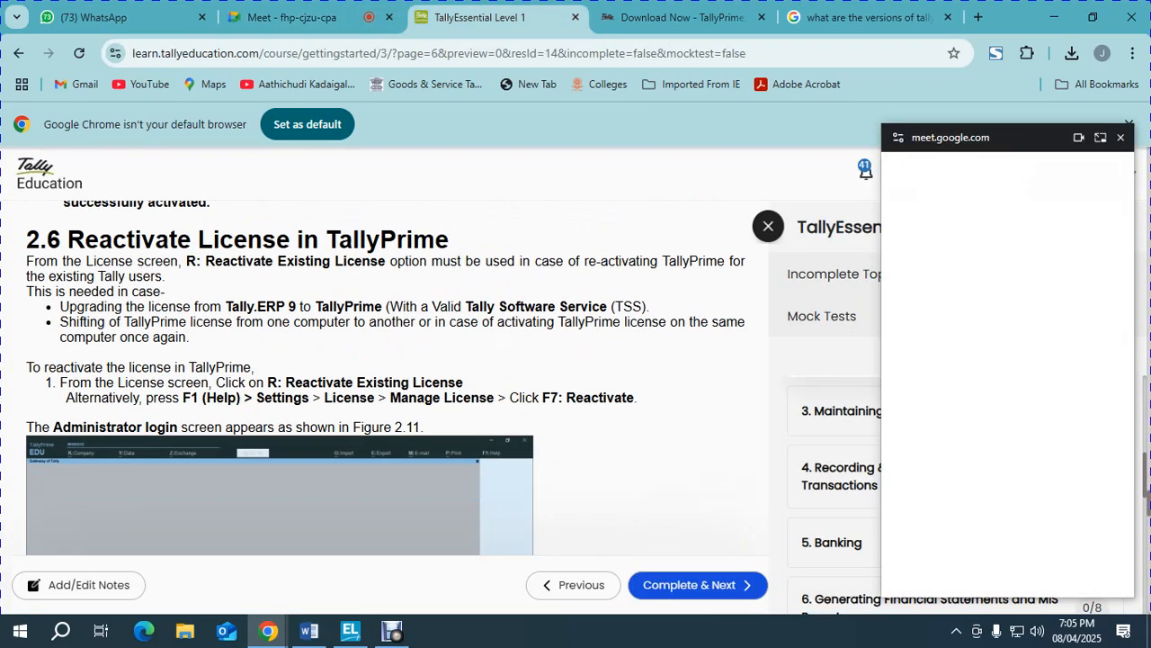
scroll(387, 378, down, 10)
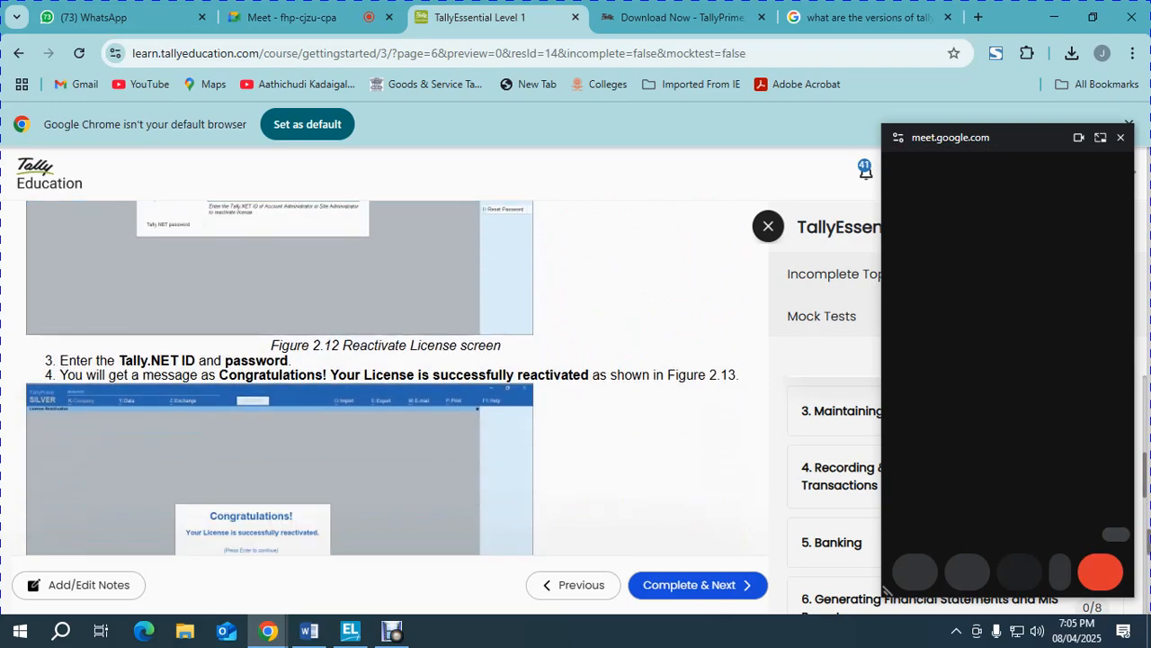
scroll(387, 378, up, 1)
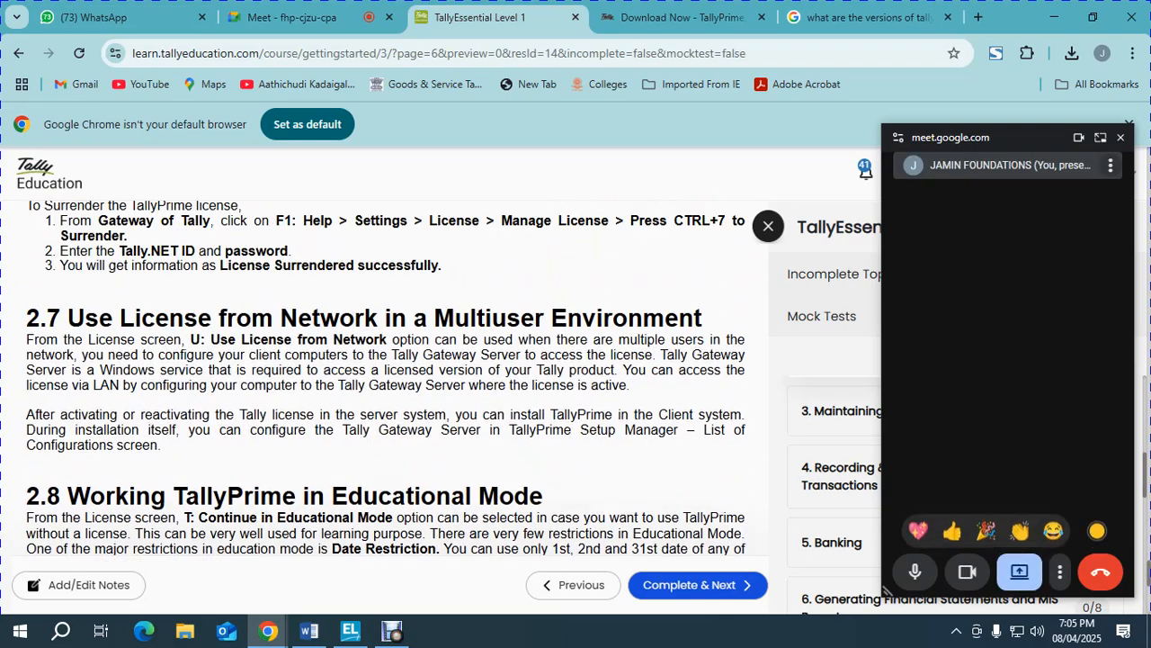
scroll(387, 378, down, 7)
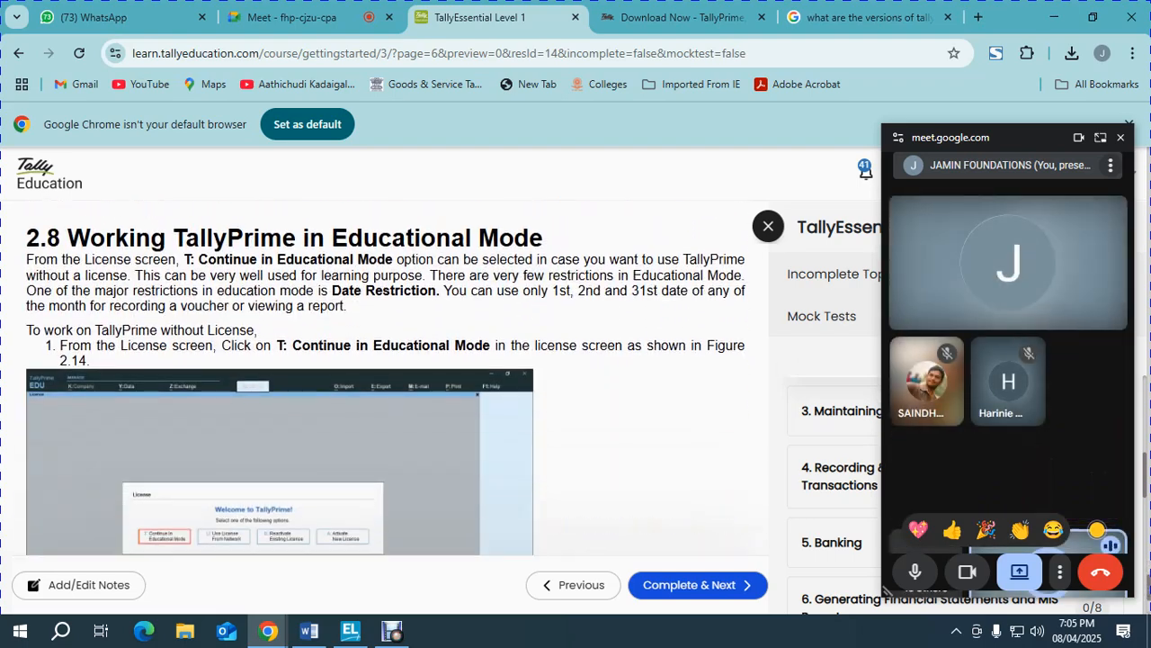
click(304, 17)
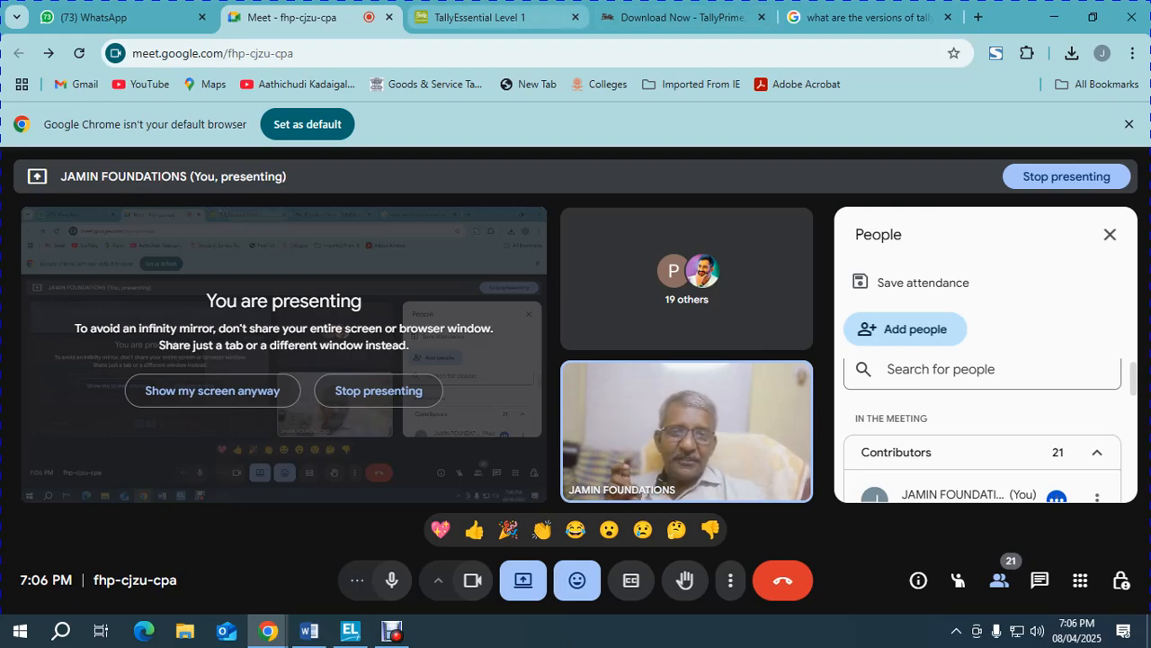
Finish section 2.8 of the lesson and advance to topic 2.9 on company creation and setting up company features.
click(481, 17)
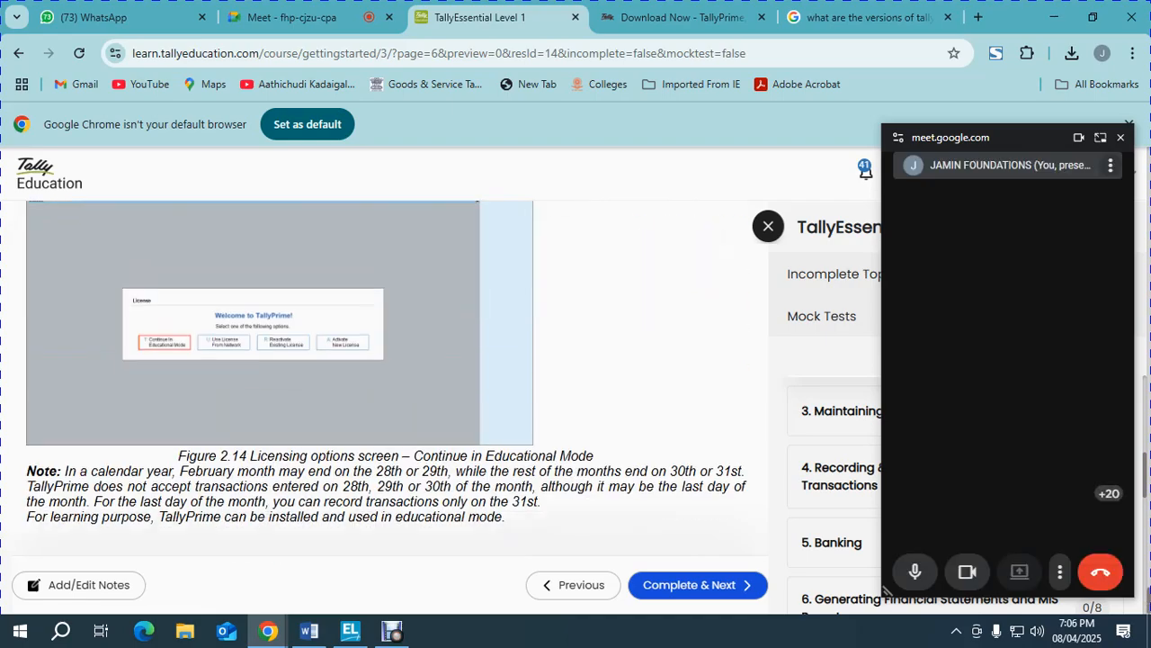
scroll(387, 377, up, 20)
scroll(387, 378, down, 3)
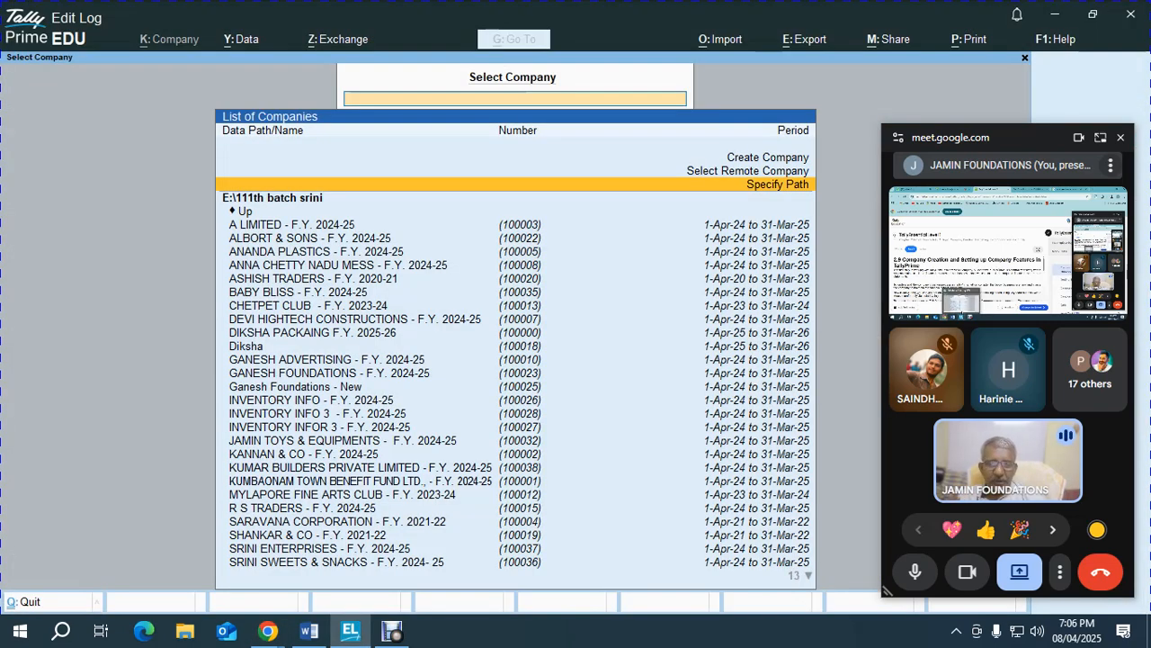
Switch to TallyPrime and open the Company Creation form from the list of companies.
click(350, 630)
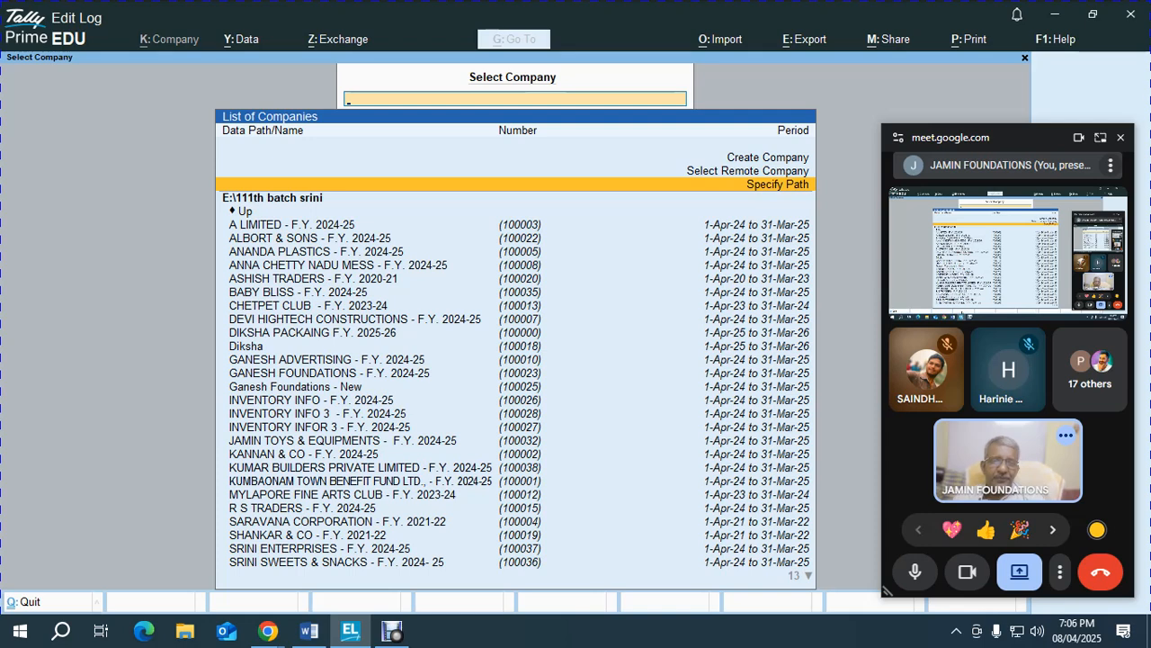
key(Up)
key(Up)
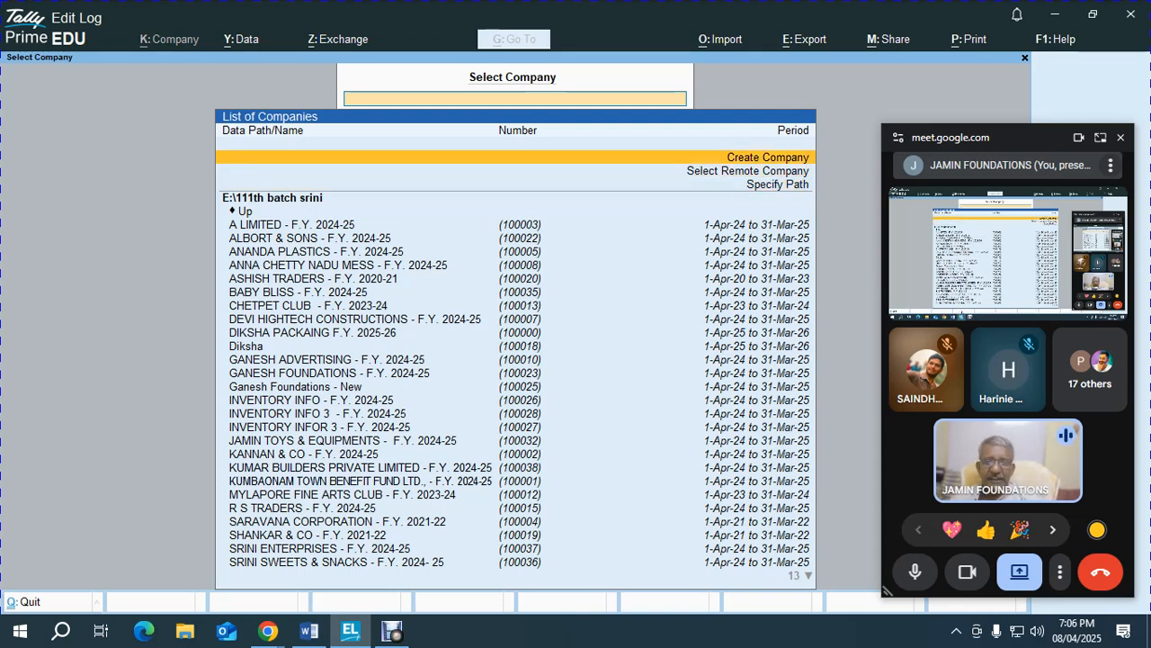
key(Return)
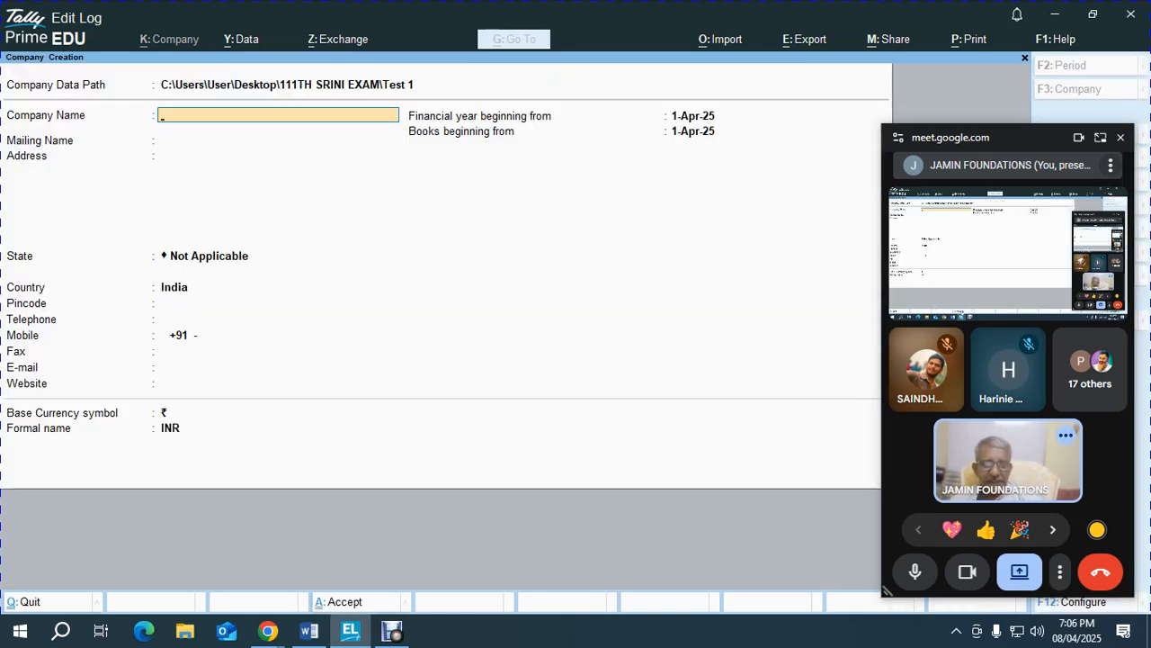
Close the floating Meet window and set the new company's data path to the E:\ drive.
key(Up)
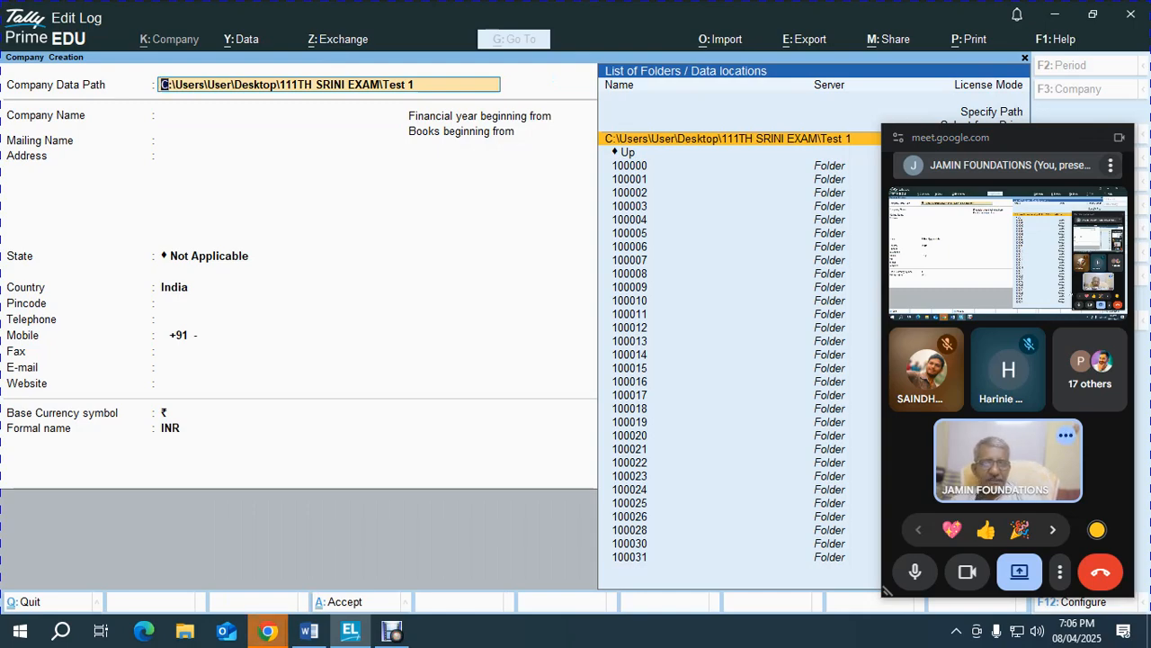
key(alt+Tab)
click(1121, 137)
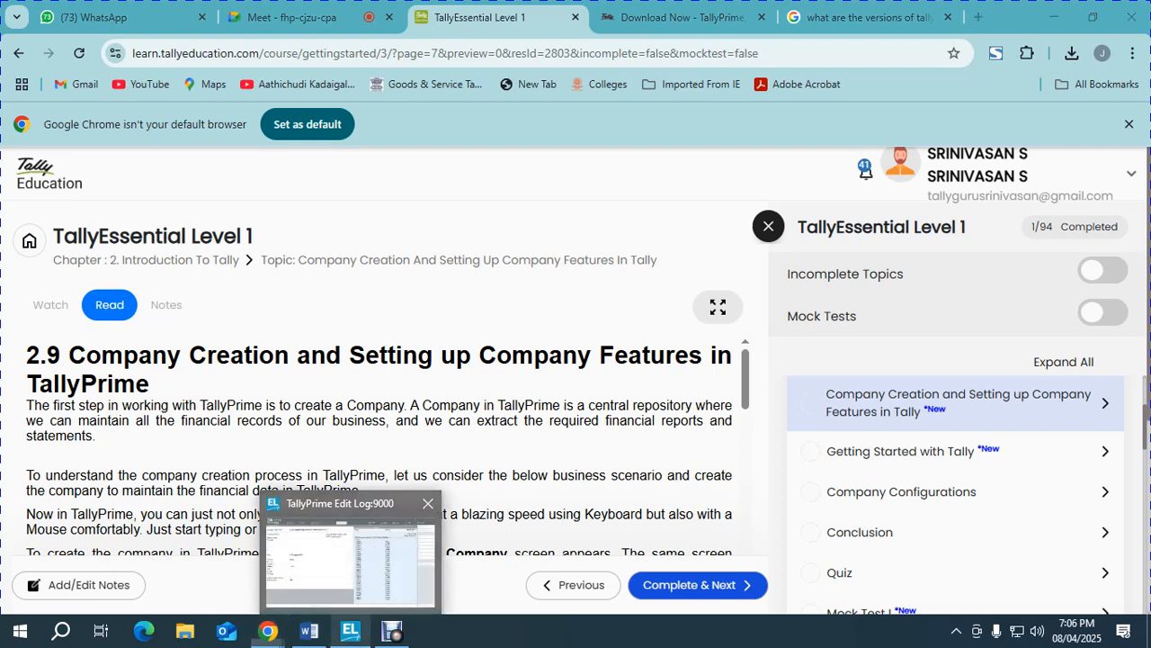
click(393, 631)
key(Up)
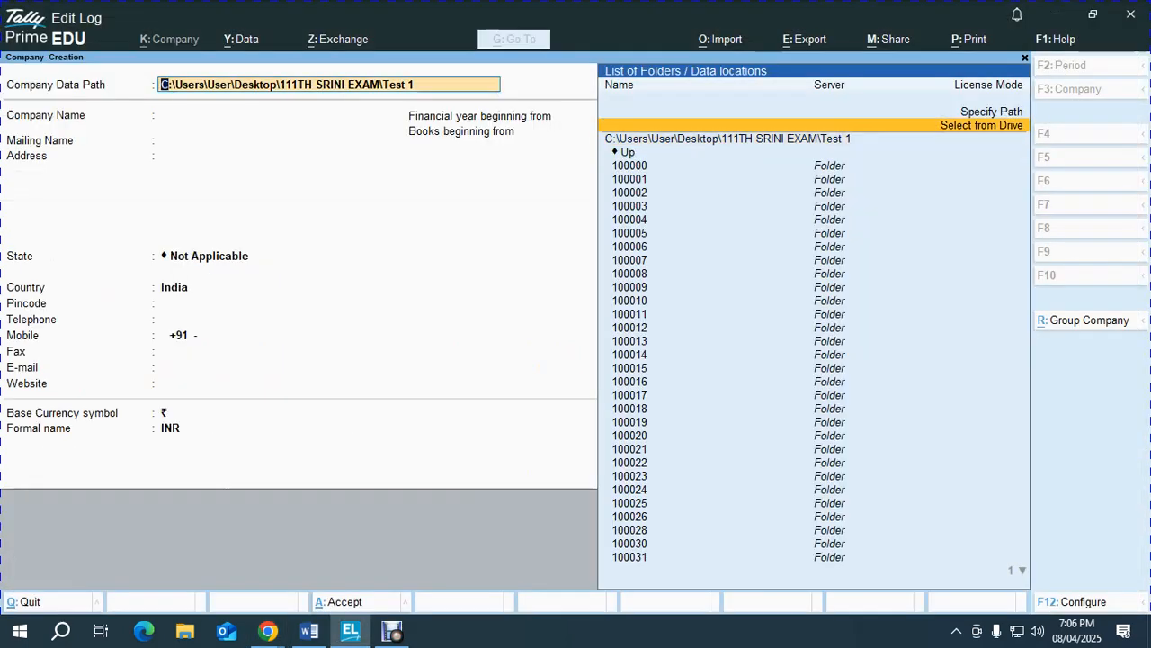
key(Return)
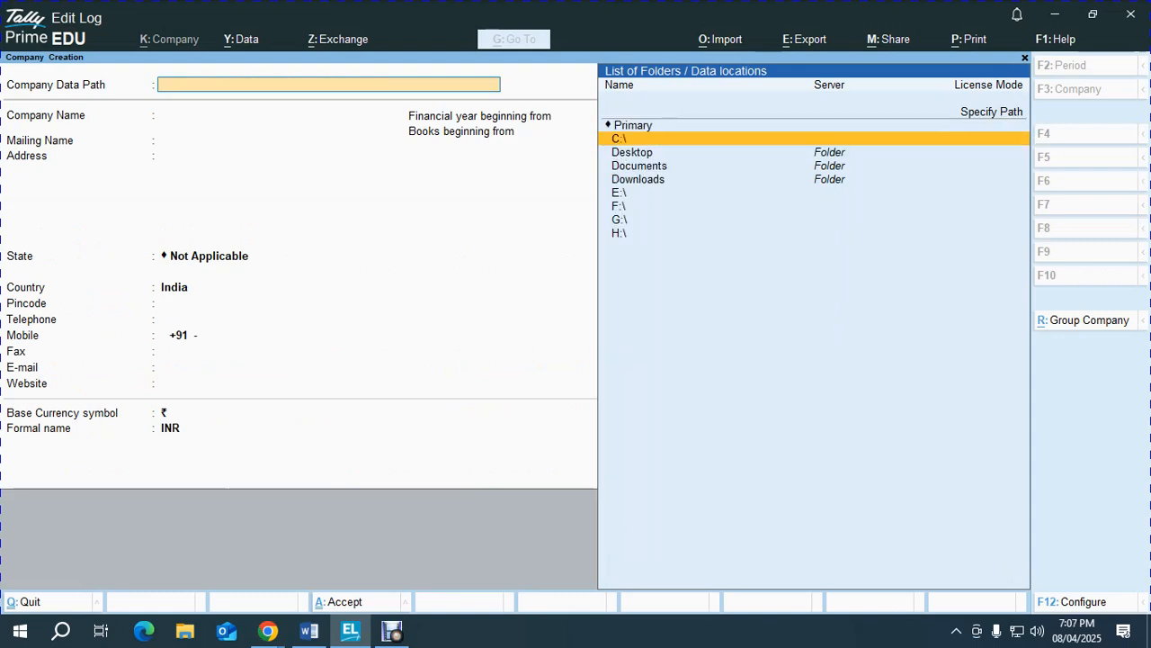
key(Down)
key(Down)
key(Down)
key(Down)
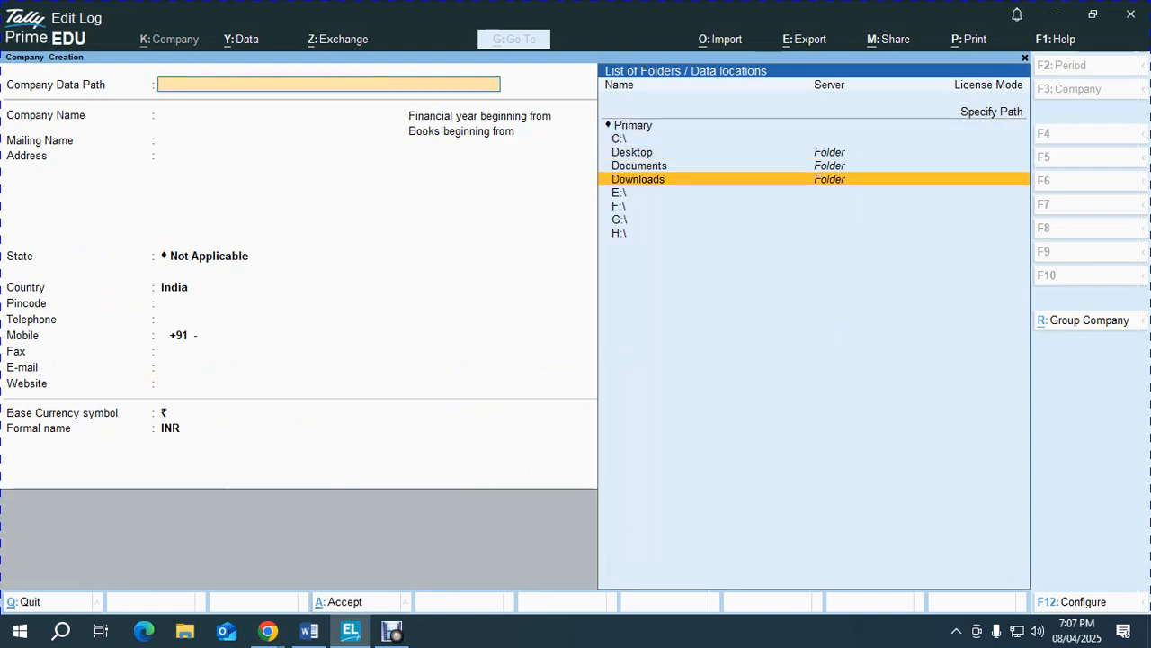
key(Return)
key(Return)
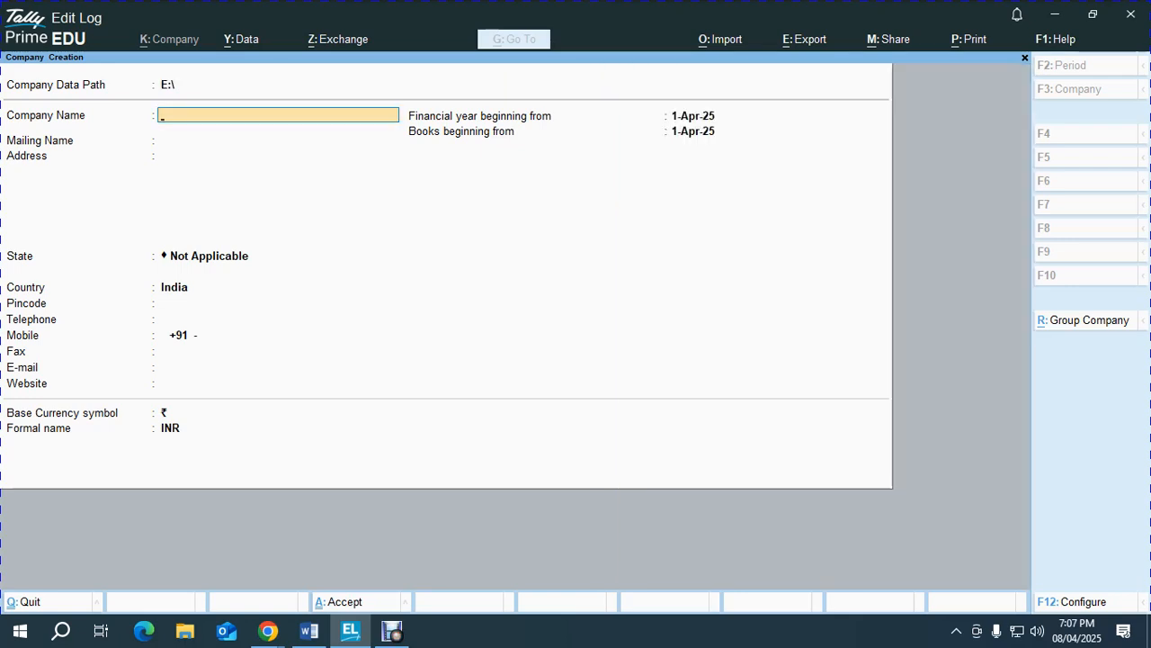
Change the new company's data path to the folder E:\111th batch srini.
key(BackSpace)
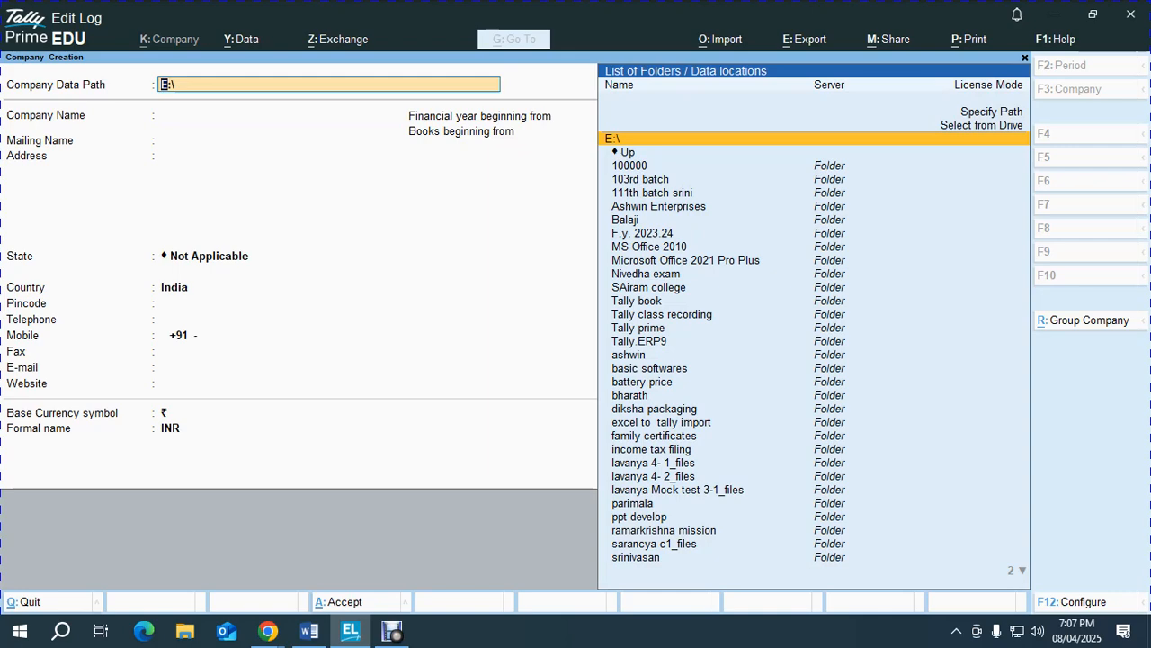
key(Down)
key(Down)
key(Down)
key(Down)
key(Return)
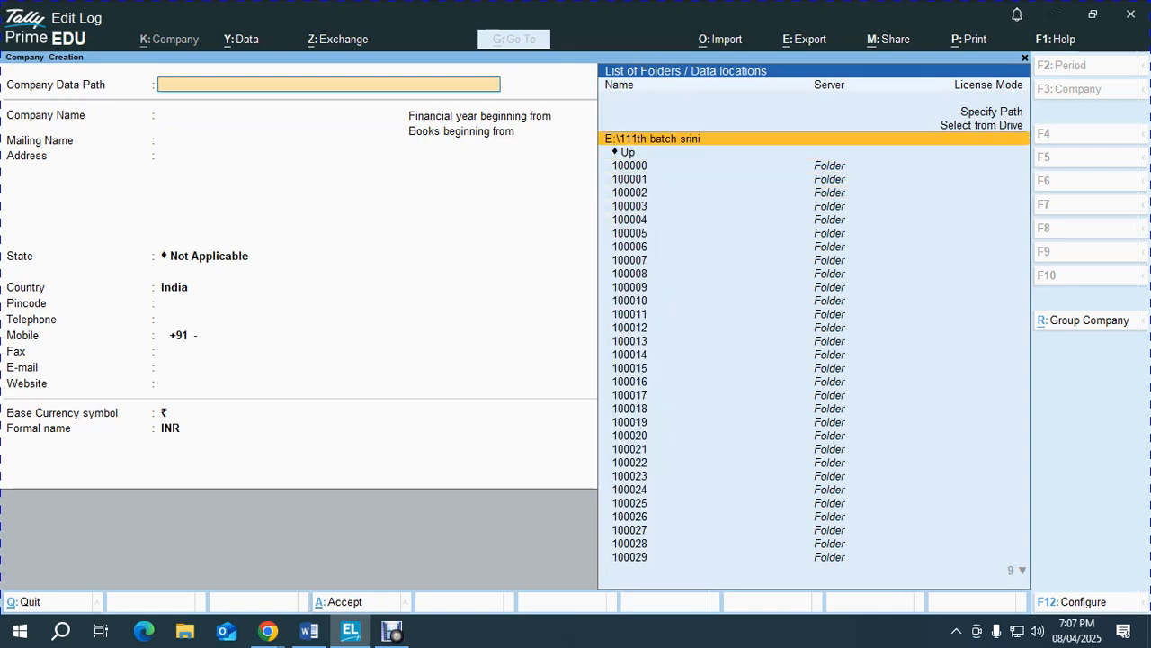
key(Return)
Switch to Chrome to check the Google Meet call, returning to the Company Creation form in TallyPrime.
key(alt+Tab)
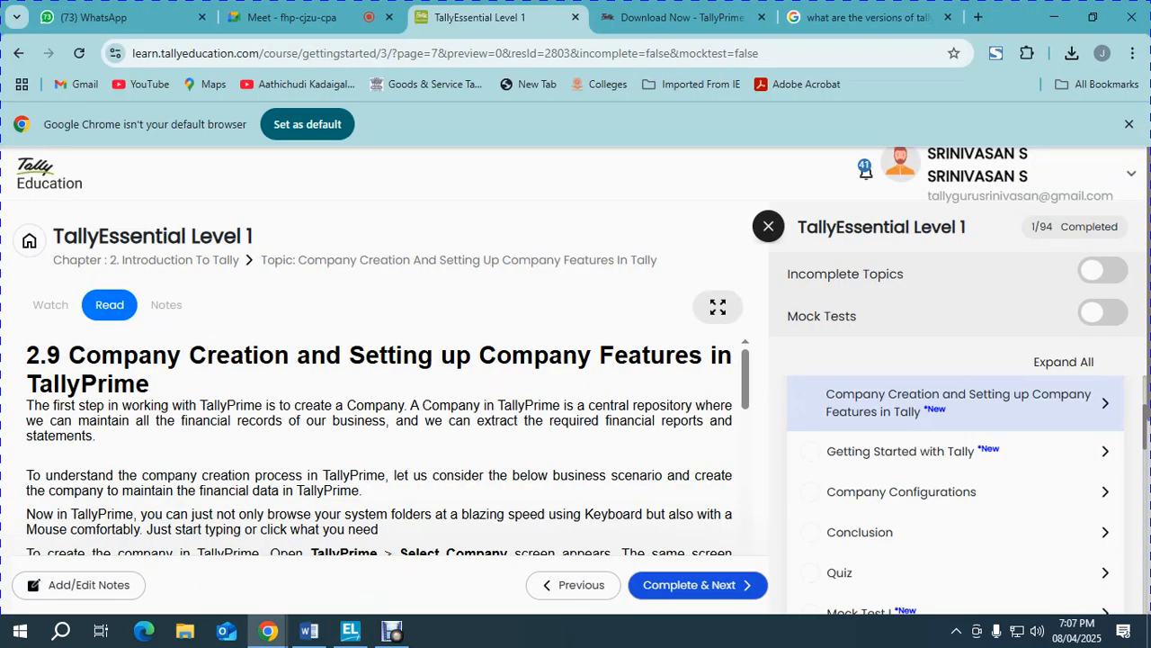
click(292, 17)
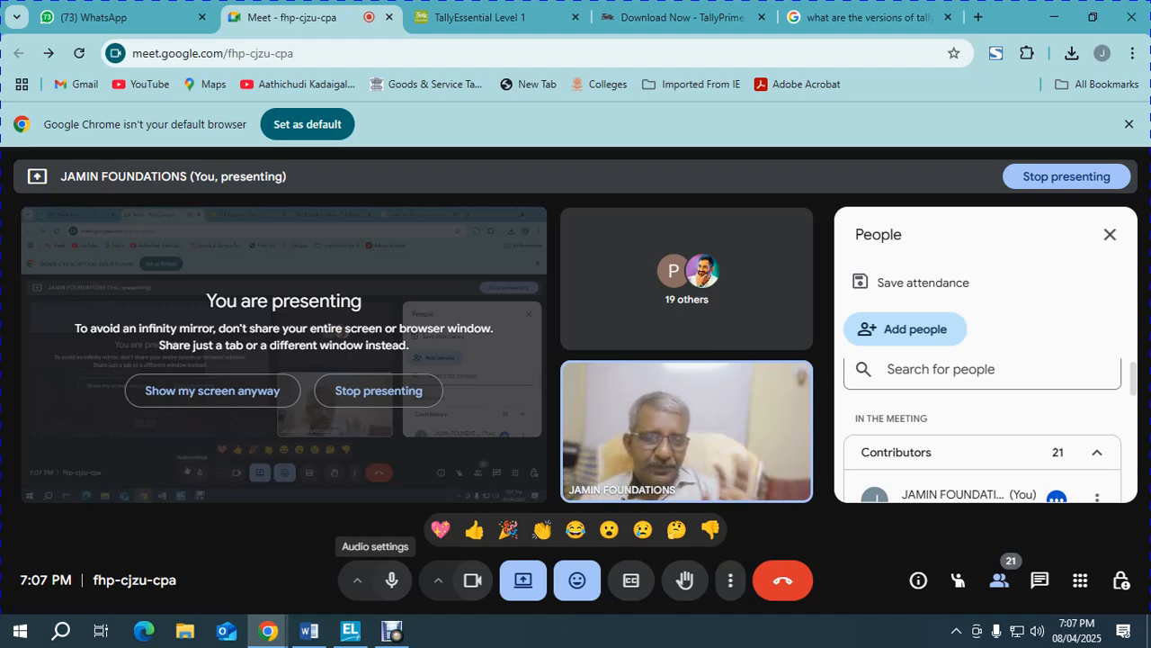
key(alt+Tab)
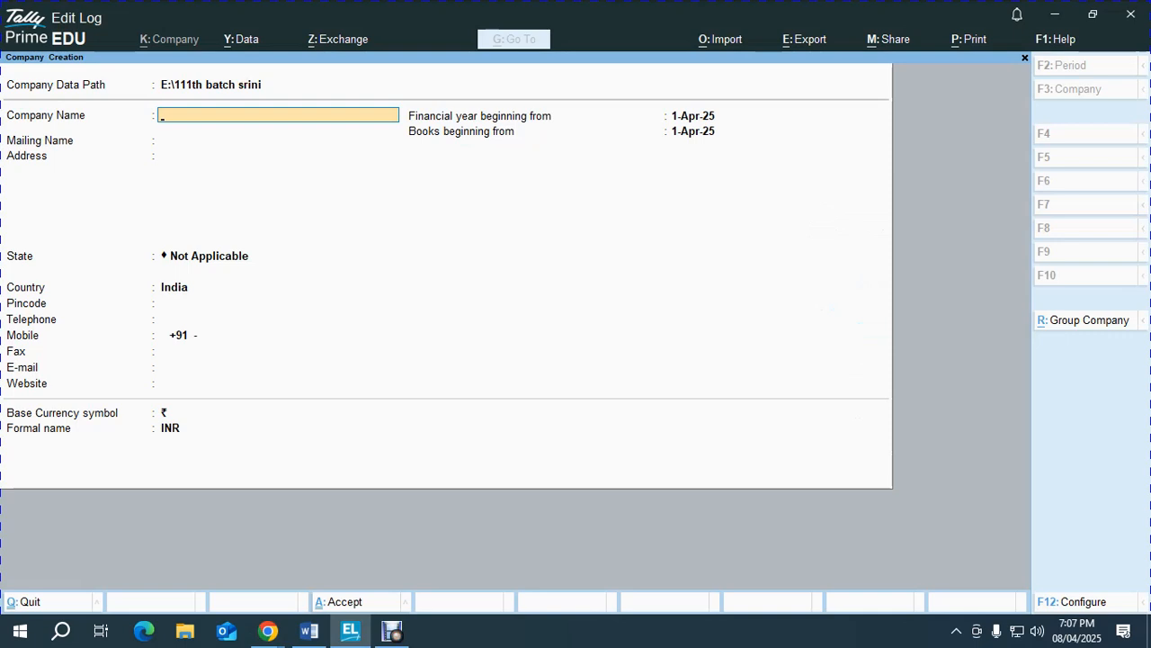
Create the company Srini Demo with state Tamil Nadu, keeping the default dates and currency and leaving the contact details blank.
text(Srini Demo)
key(Return)
key(Return)
key(Return)
text(Ta)
key(Return)
key(Return)
key(Return)
key(Return)
key(Return)
key(Return)
key(Return)
key(Return)
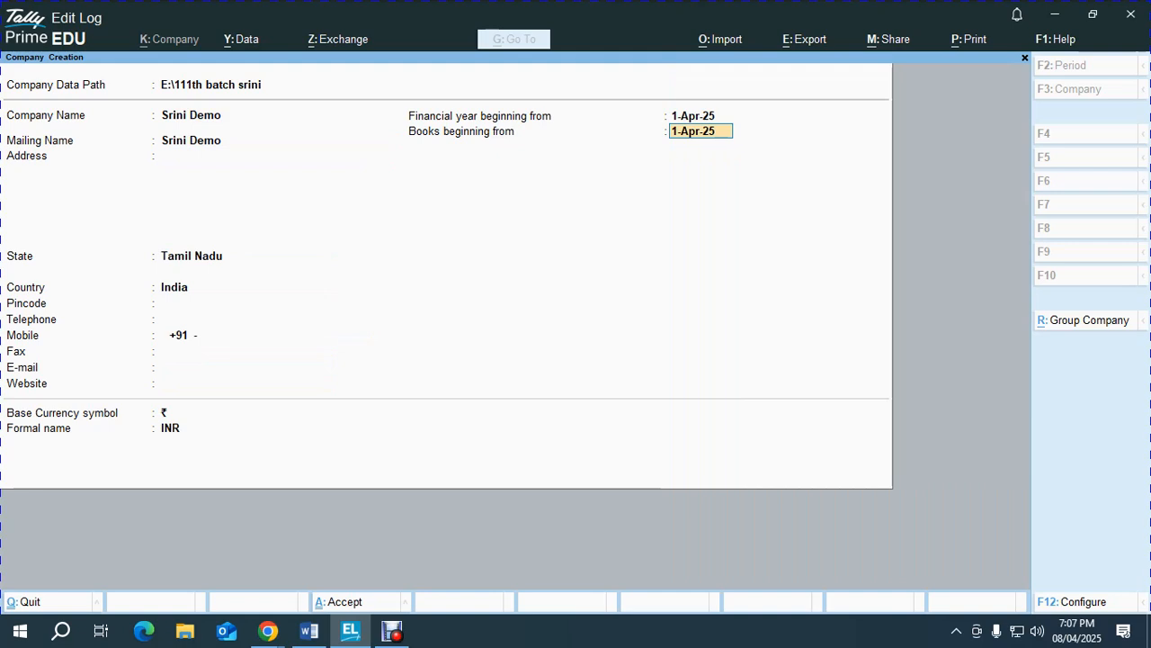
key(Return)
key(Return)
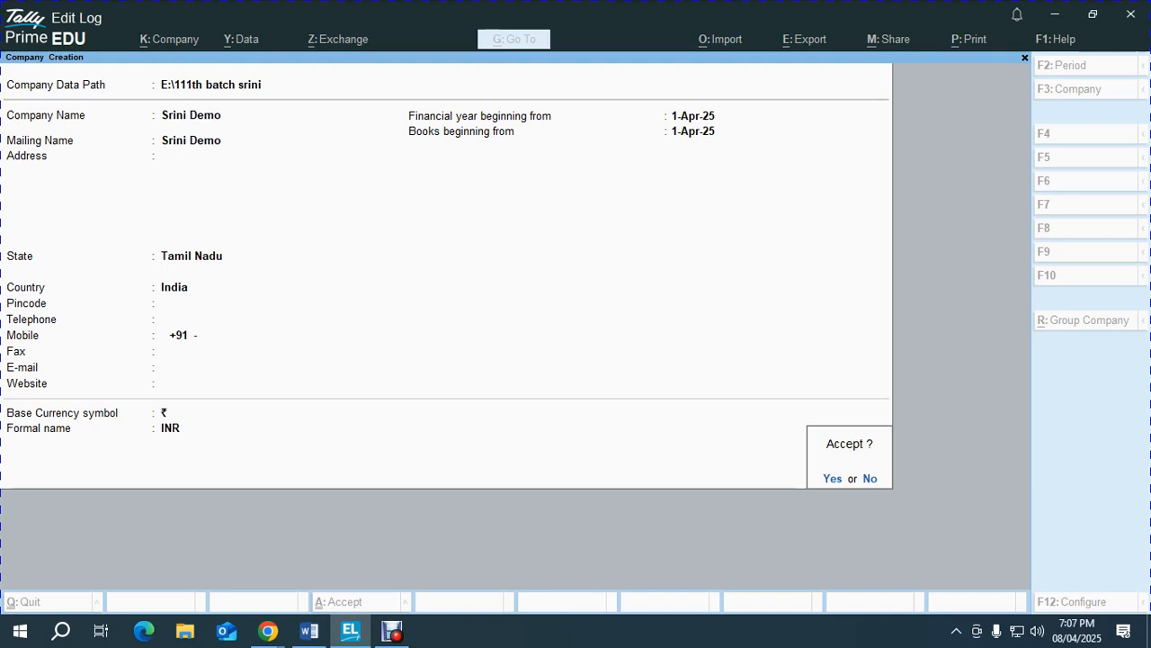
key(Return)
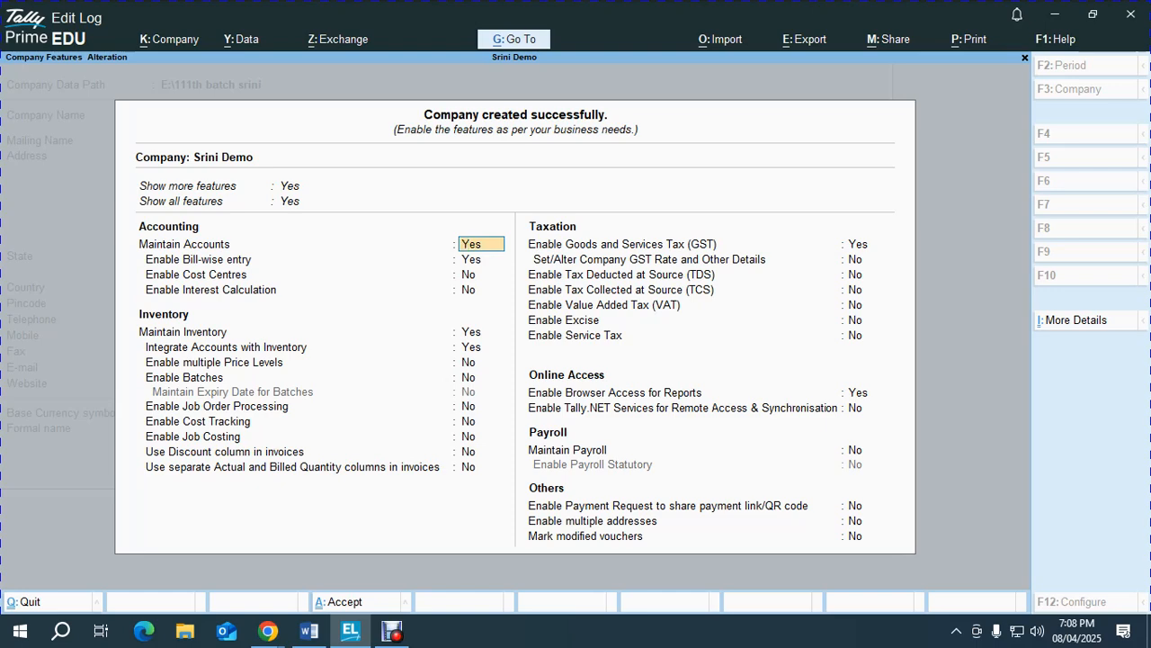
Check the Google Meet call in Chrome while reviewing the company features list, ending back in TallyPrime.
key(alt+Tab)
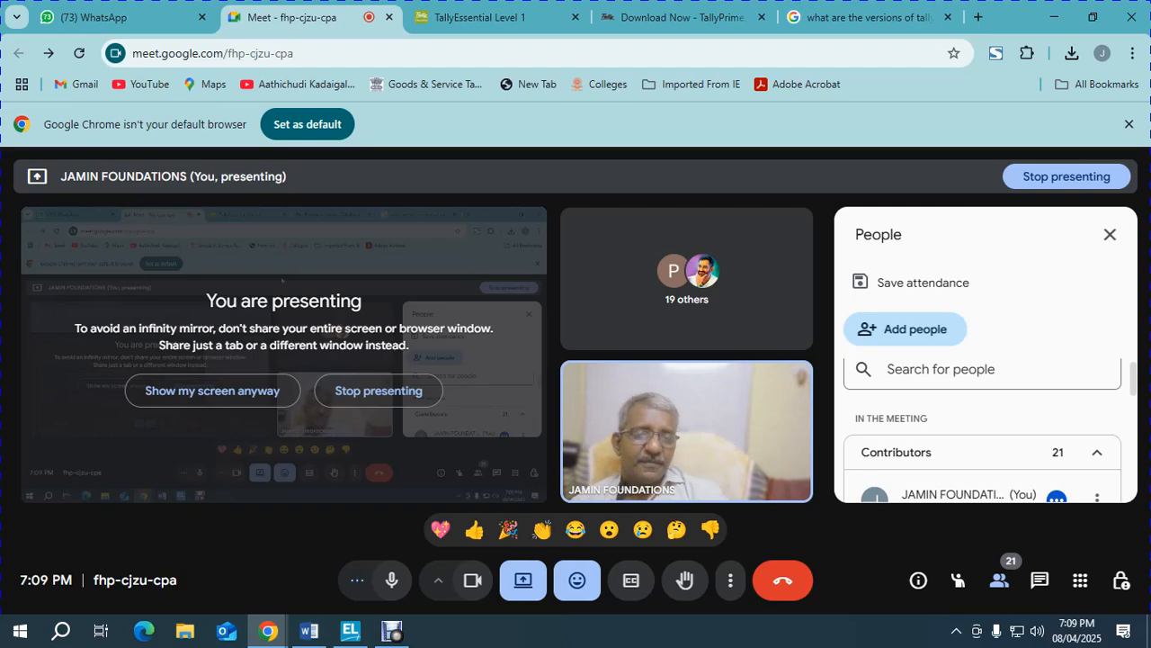
key(alt+Tab)
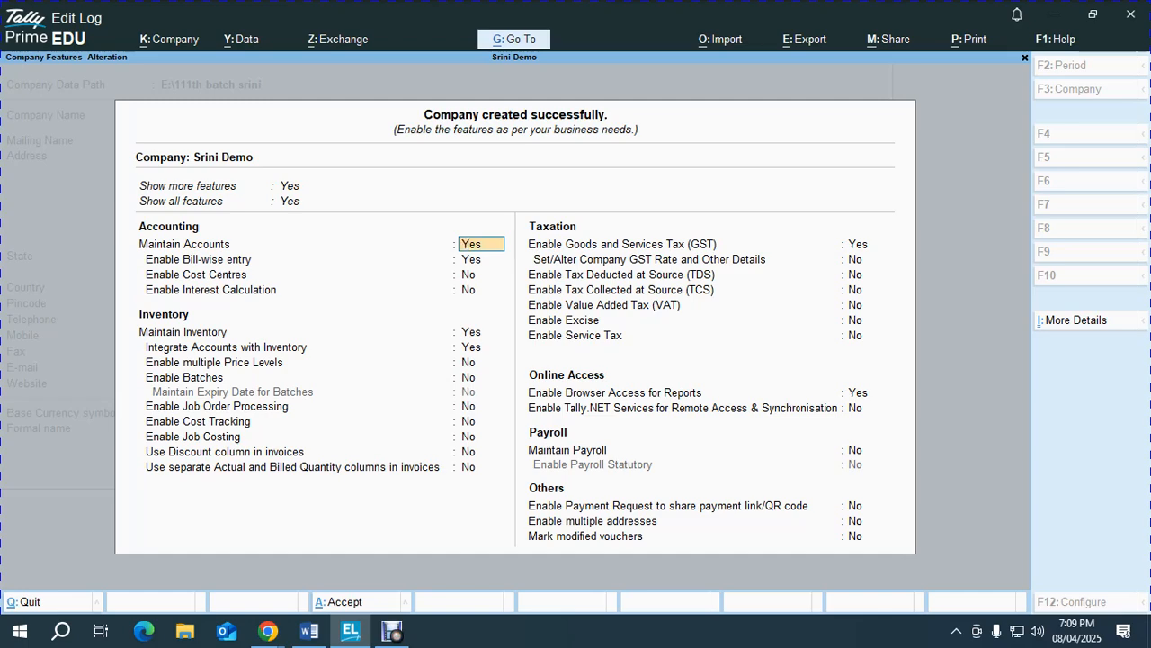
key(alt+Tab)
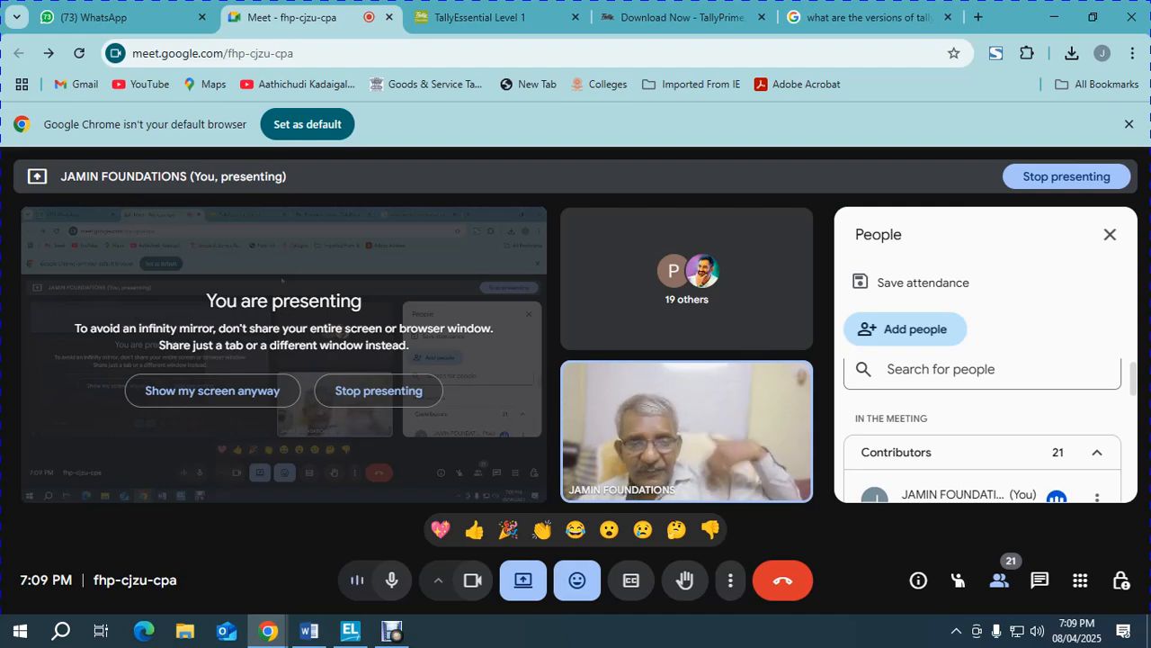
key(alt+Tab)
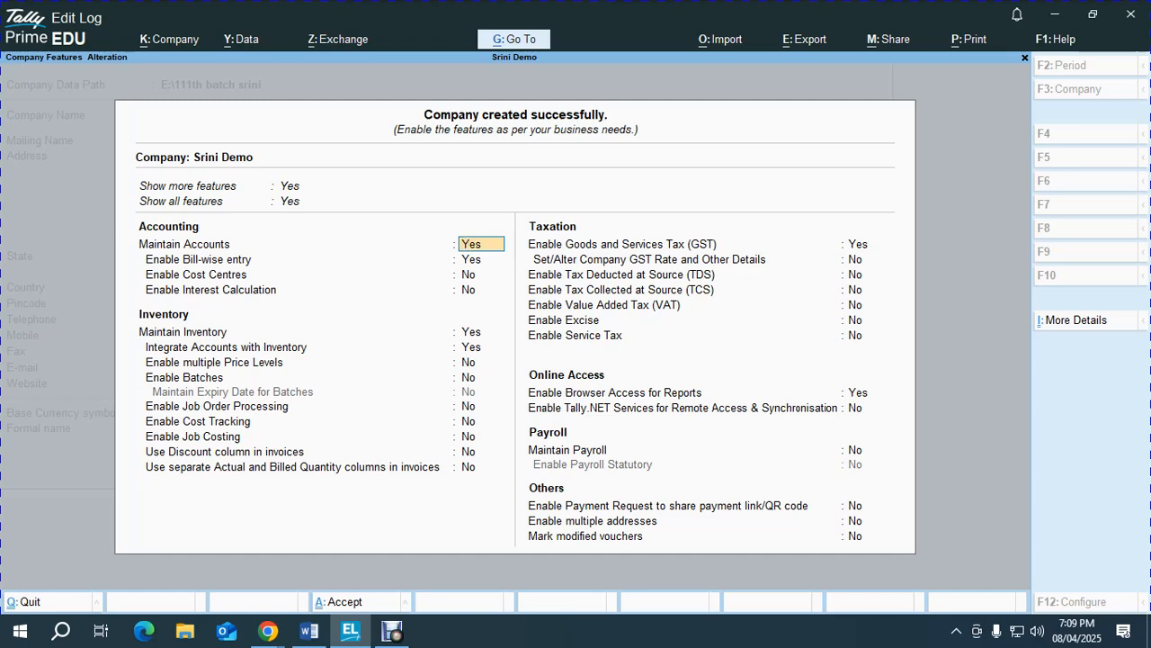
key(alt+Tab)
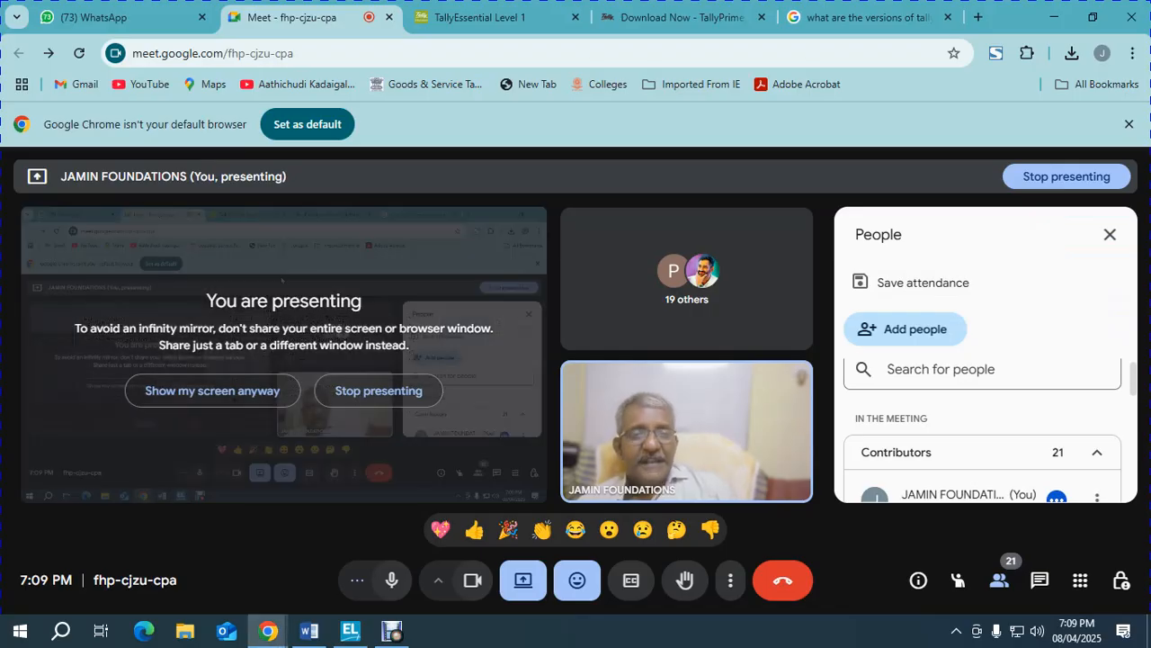
key(alt+Tab)
Set Show all features and Show more features to No for Srini Demo.
key(Up)
key(Down)
key(Return)
key(Up)
key(Up)
key(Up)
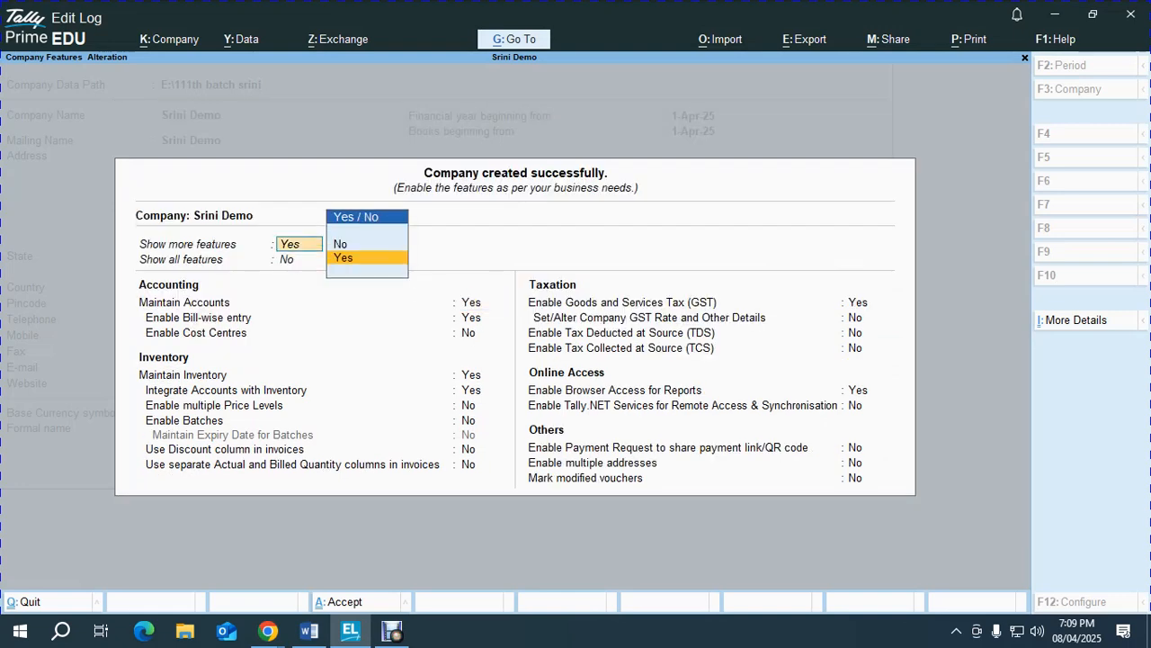
key(Return)
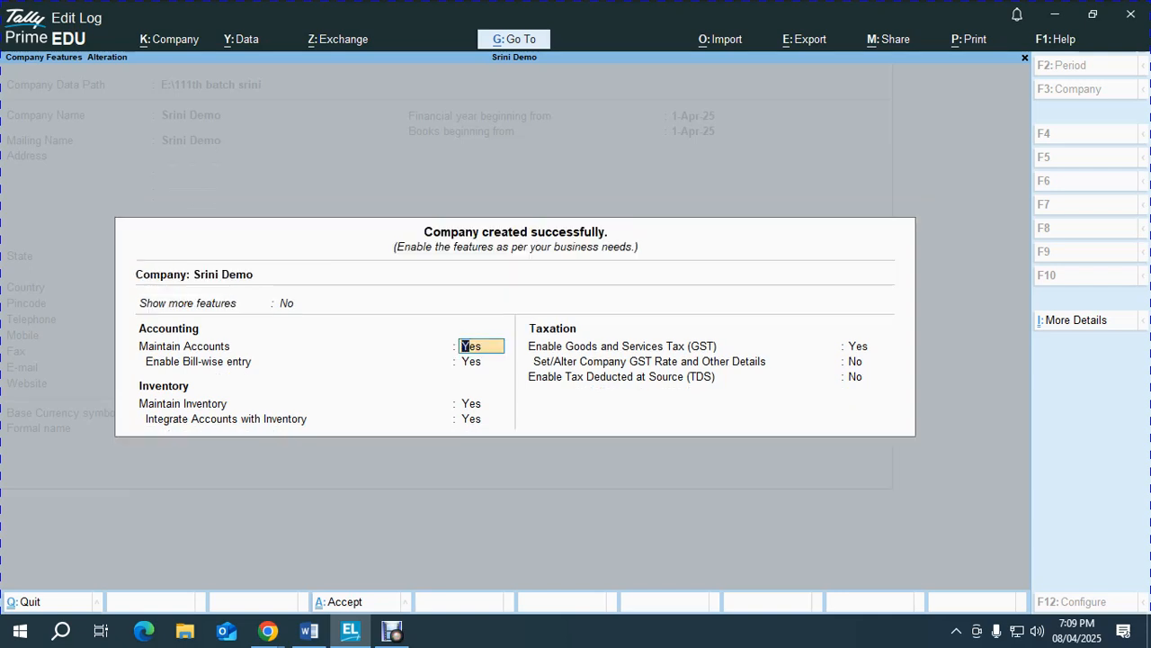
Set Show more features and Show all features to Yes for Srini Demo.
key(Up)
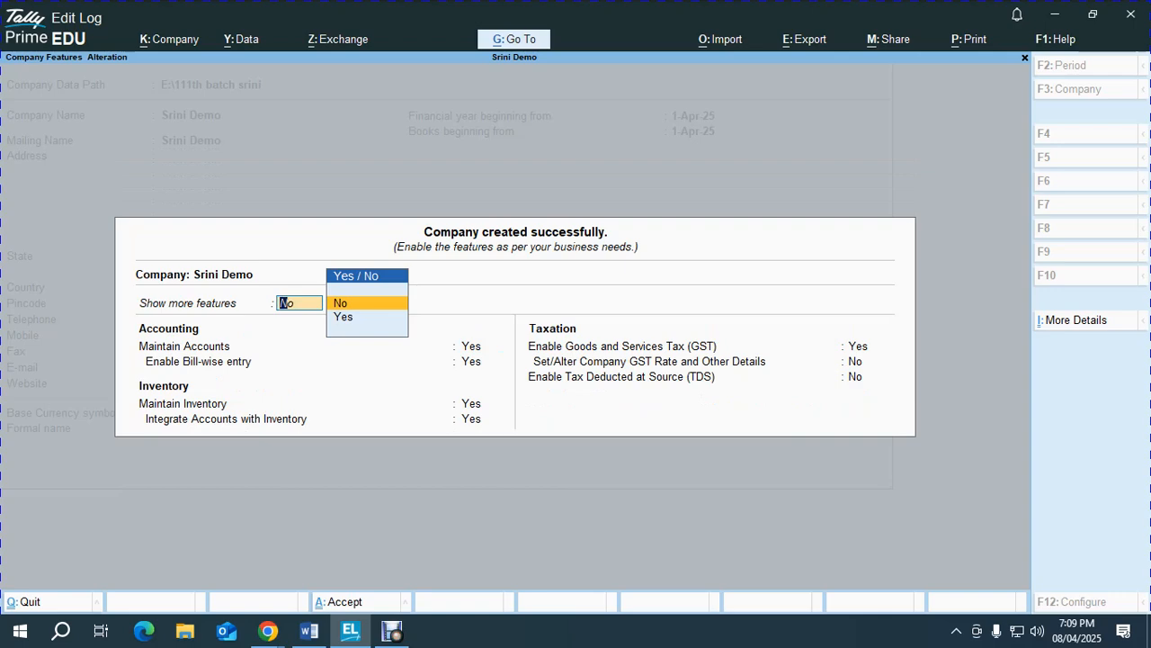
key(Down)
key(Return)
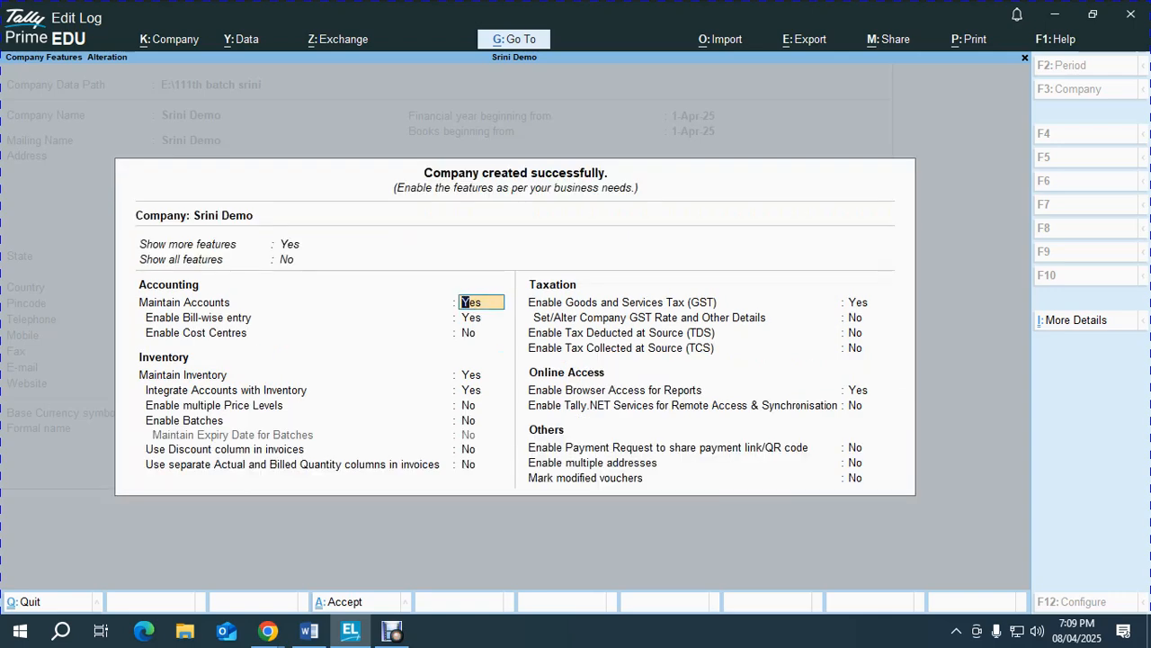
key(Up)
key(Down)
key(Return)
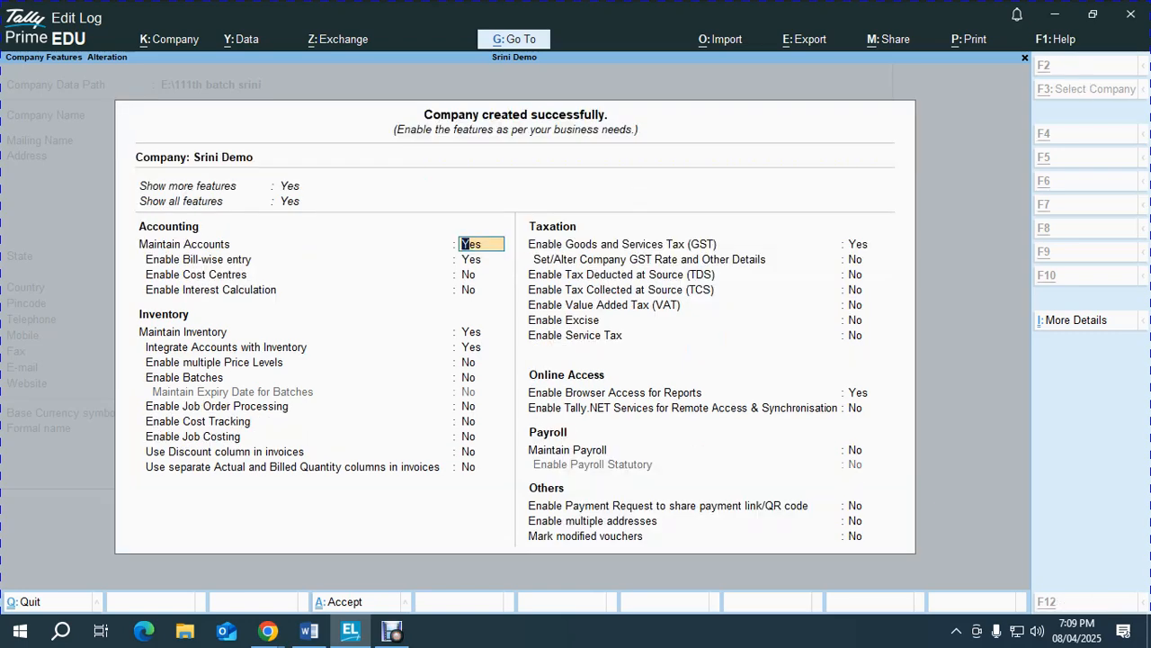
Check the Meet call in Chrome, return to TallyPrime and accept the company features of Srini Demo.
key(alt+Tab)
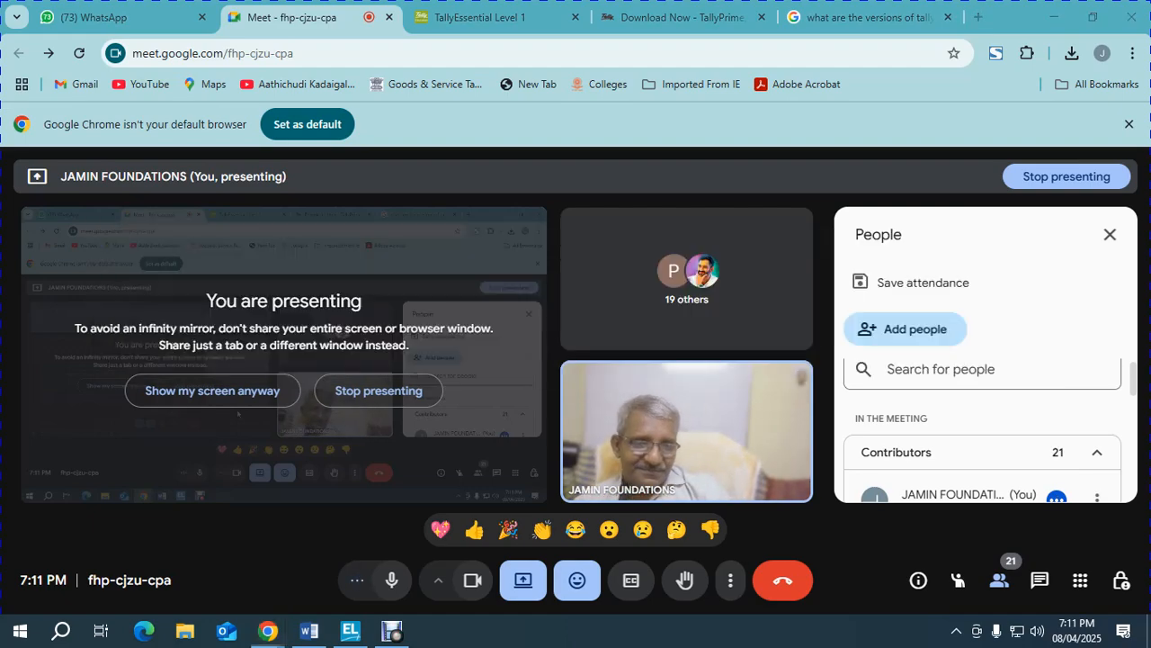
key(alt+Tab)
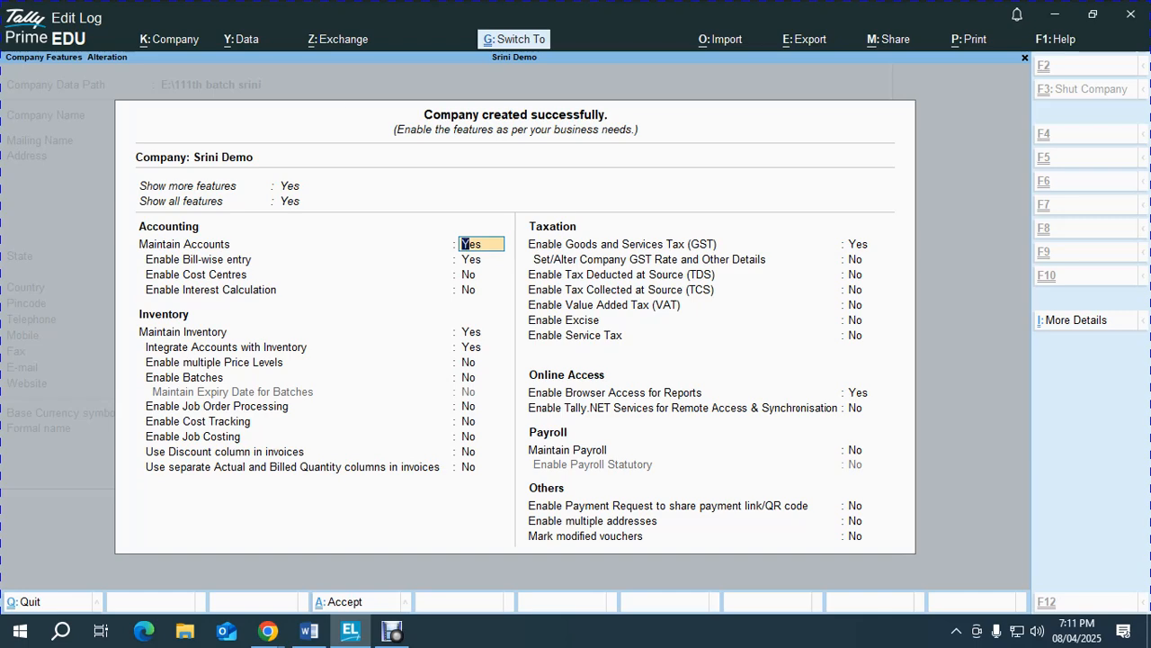
key(ctrl+a)
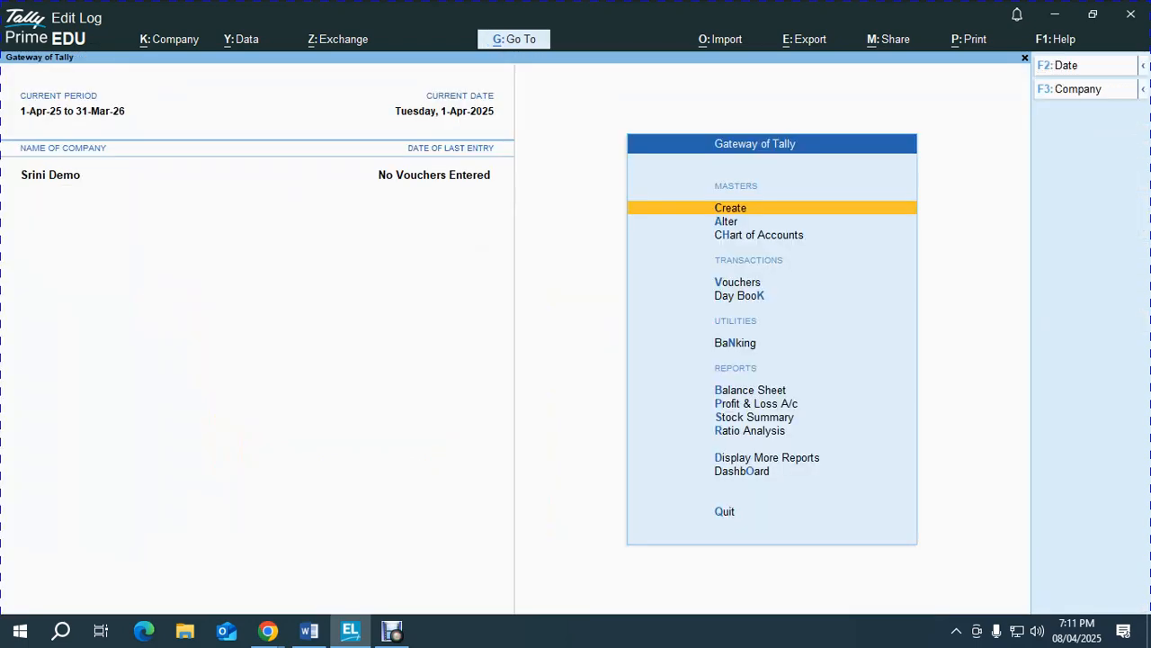
Set Show more configurations to Yes in the Group creation configuration, save it and leave the form without creating a group.
key(Return)
key(Return)
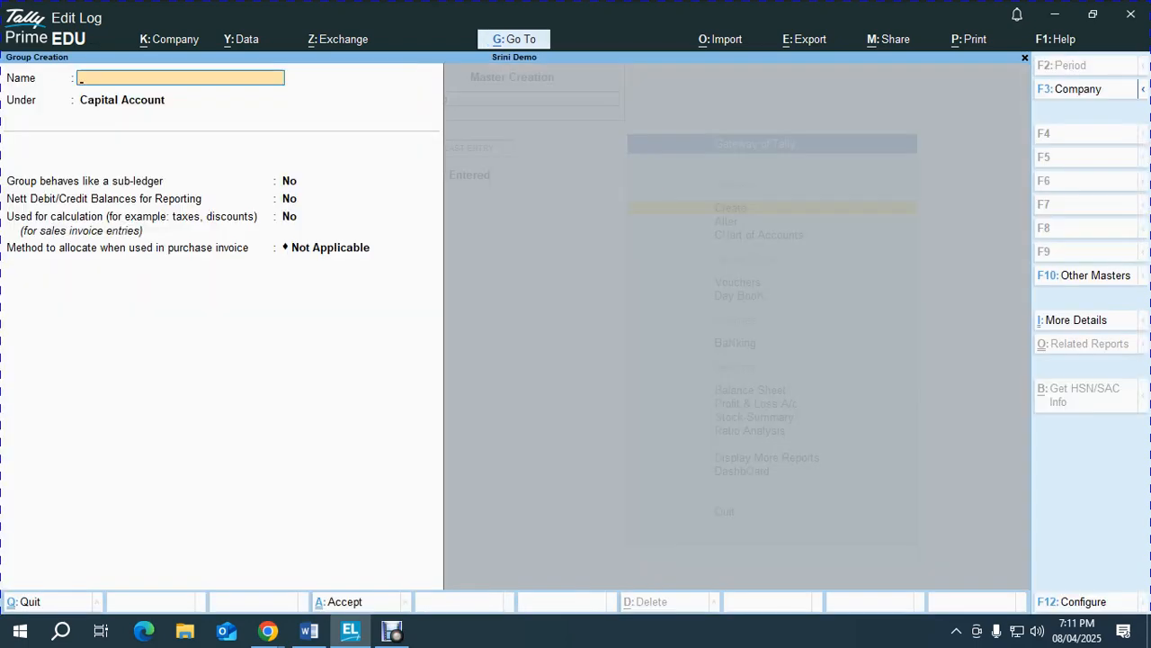
key(F12)
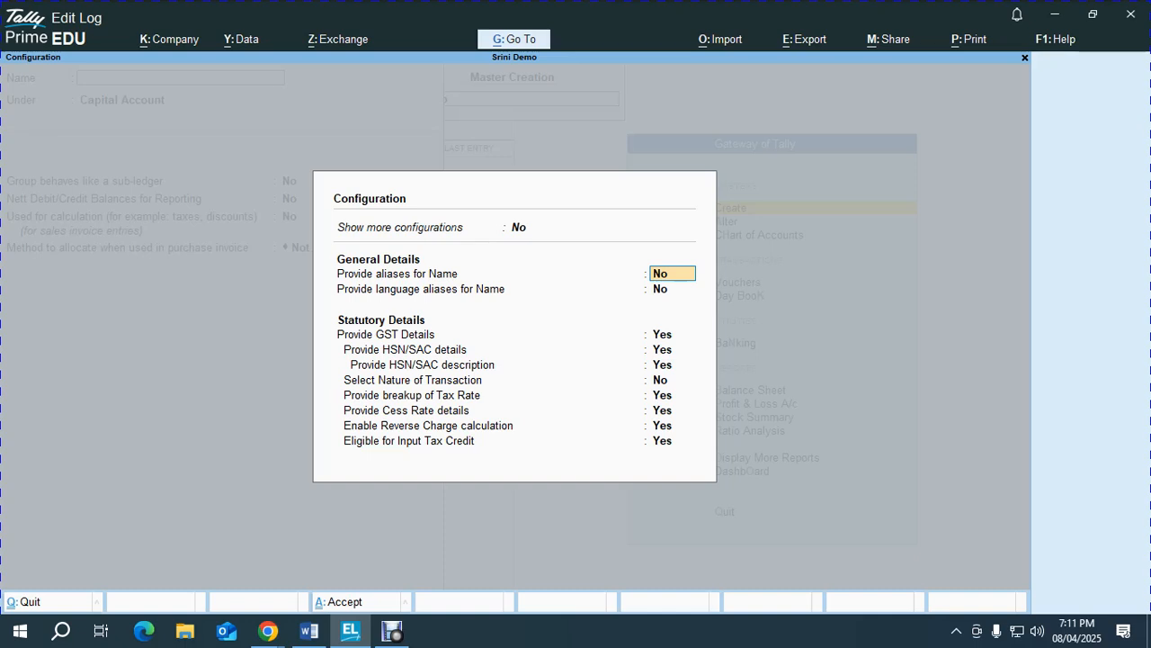
key(Up)
text(y)
key(Return)
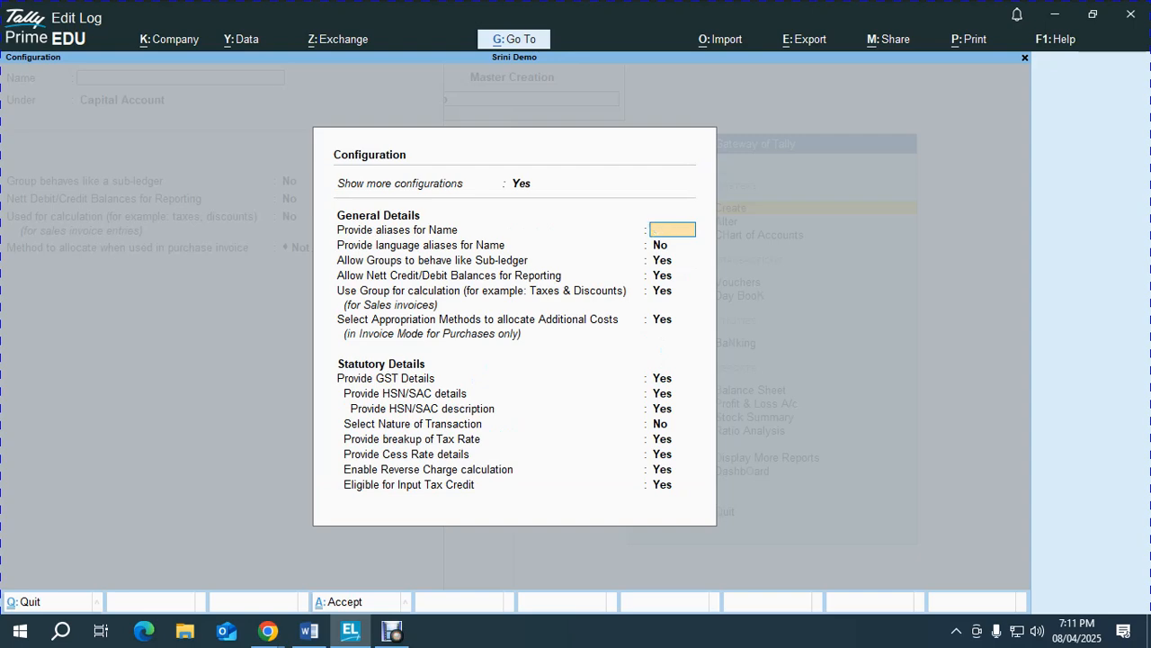
key(ctrl+a)
key(Escape)
key(Escape)
Examine the configuration options of the Ledger creation form, returning to the list of masters.
key(Return)
key(Down)
key(Return)
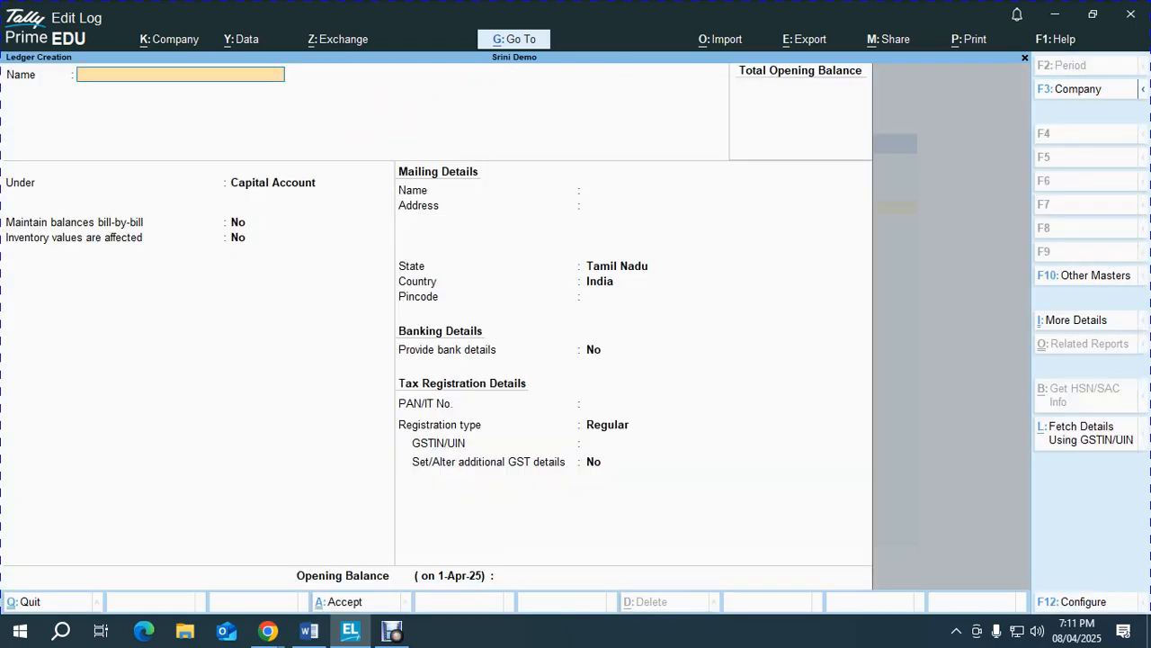
key(F12)
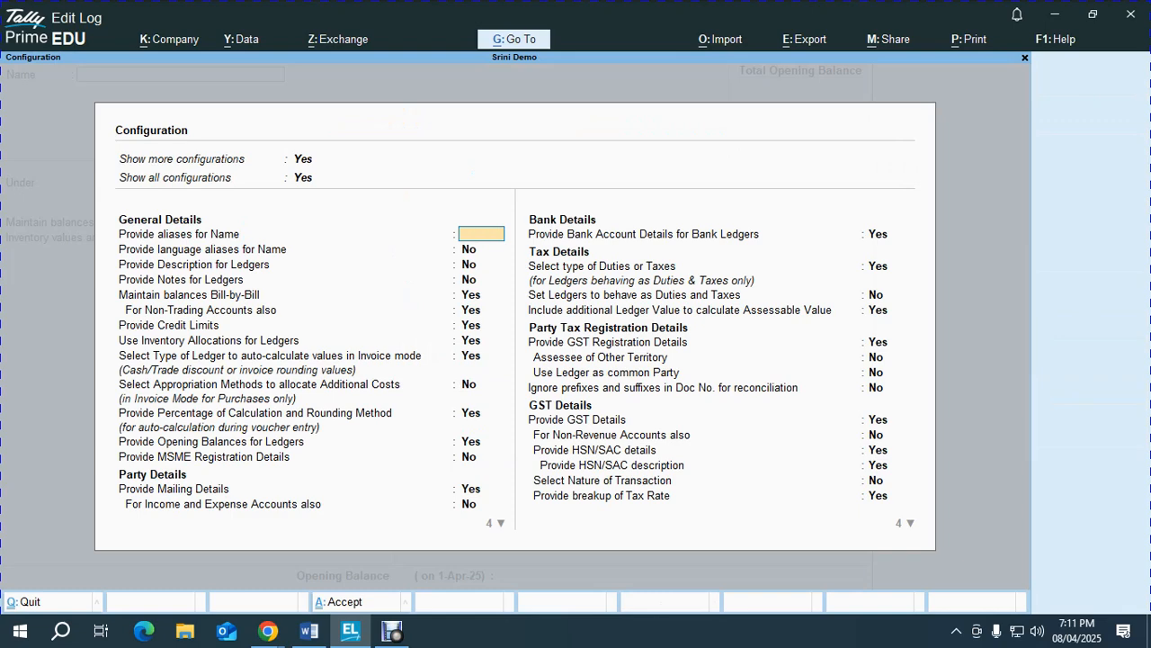
key(Escape)
key(Escape)
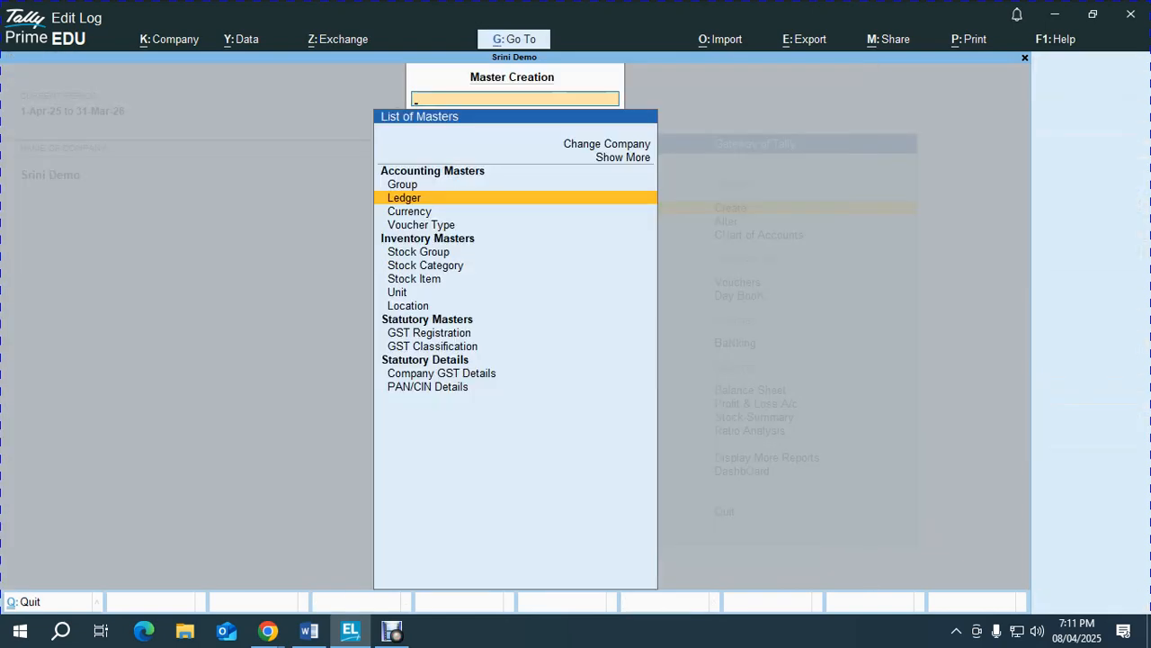
Examine the configuration options for creating a new currency, check the Meet call and return to the Gateway of Tally.
key(Down)
key(Return)
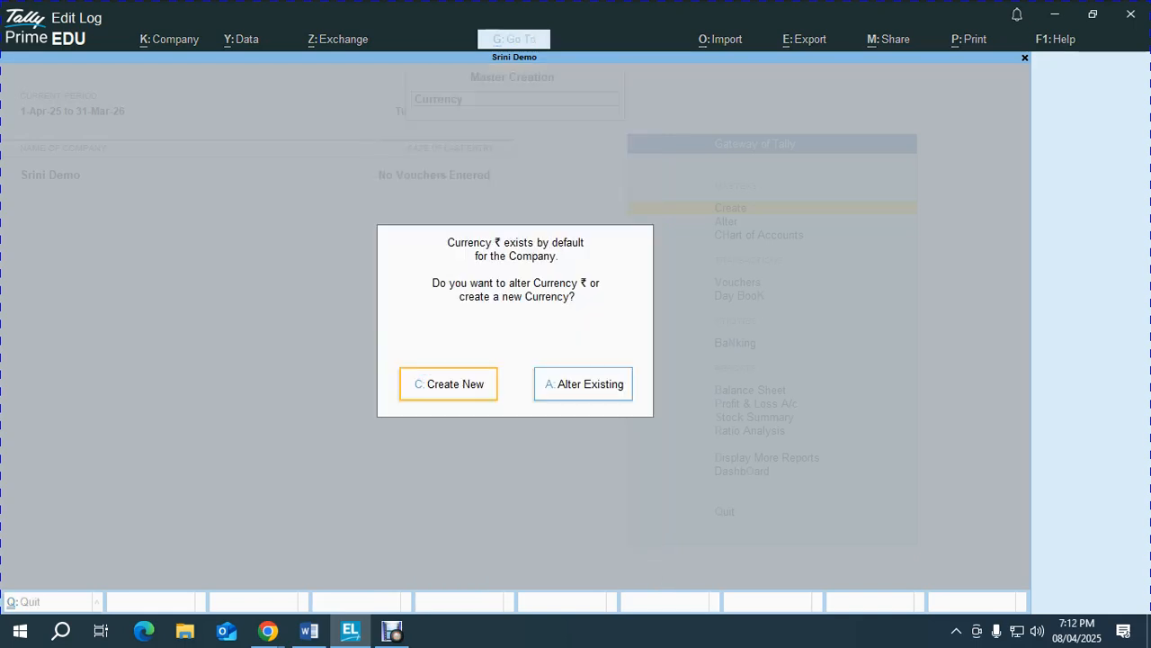
key(Return)
key(F12)
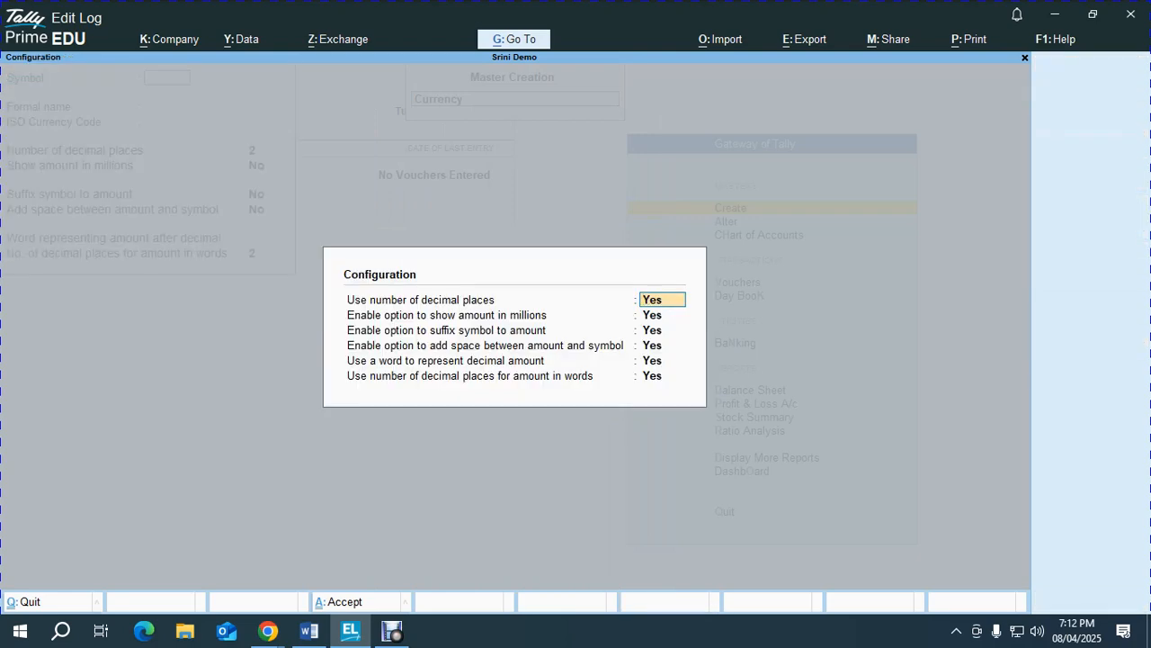
key(alt+Tab)
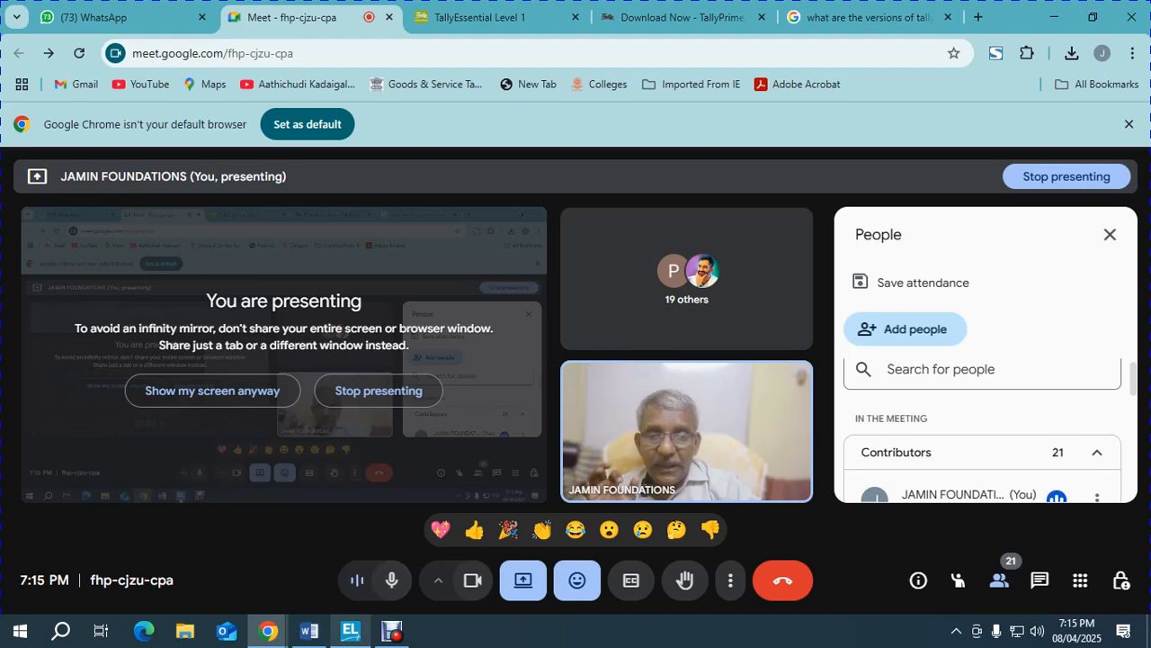
click(351, 630)
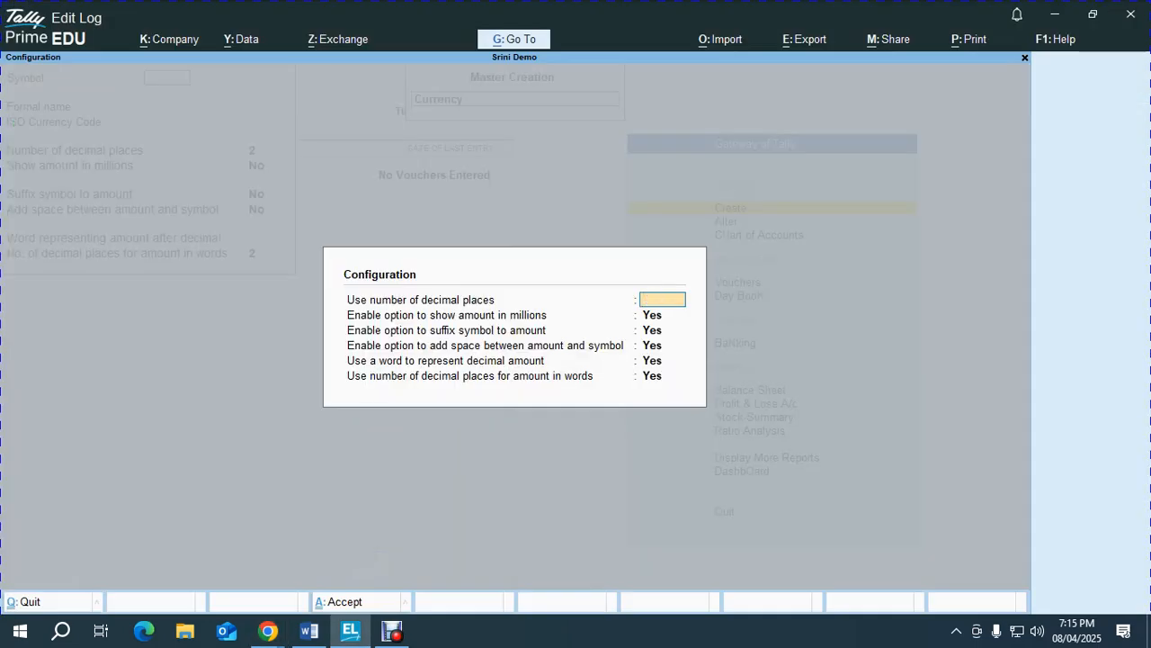
key(Escape)
key(Escape)
key(y)
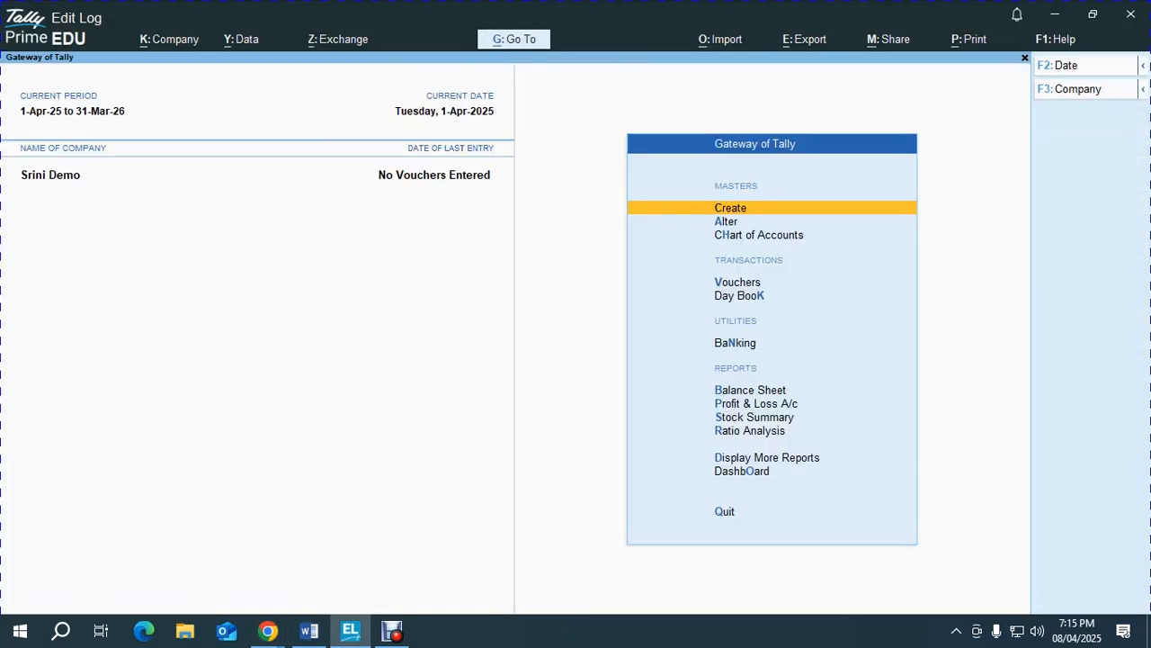
Open the company features of Srini Demo and examine the accounting features, checking the Meet call in Chrome along the way.
key(F11)
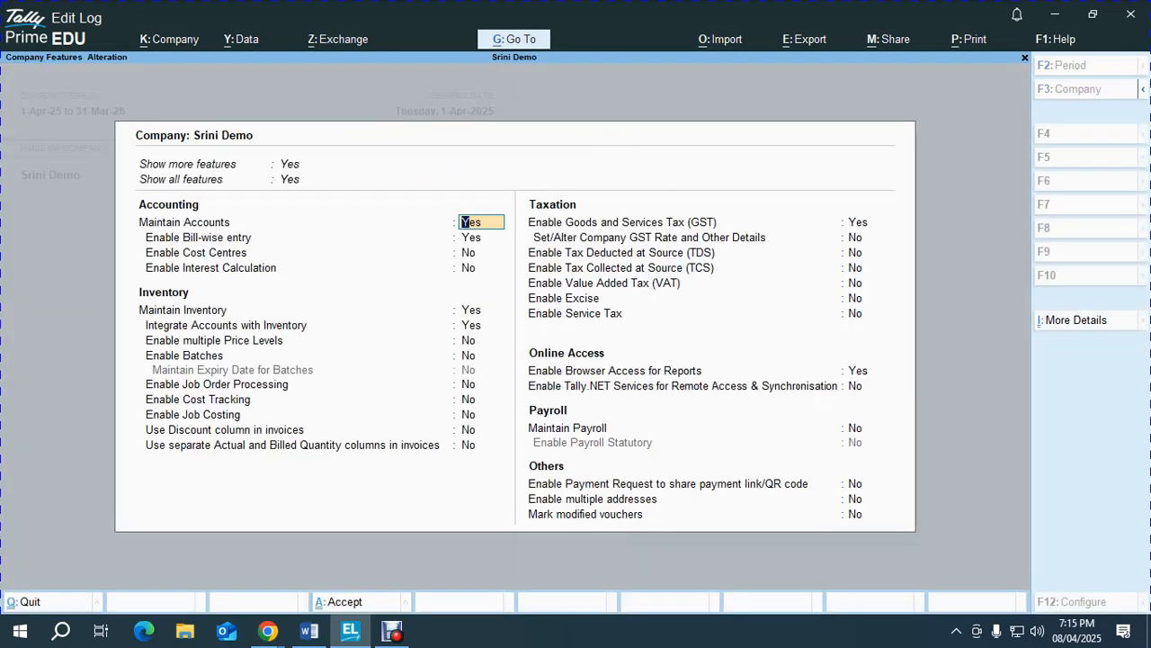
key(Return)
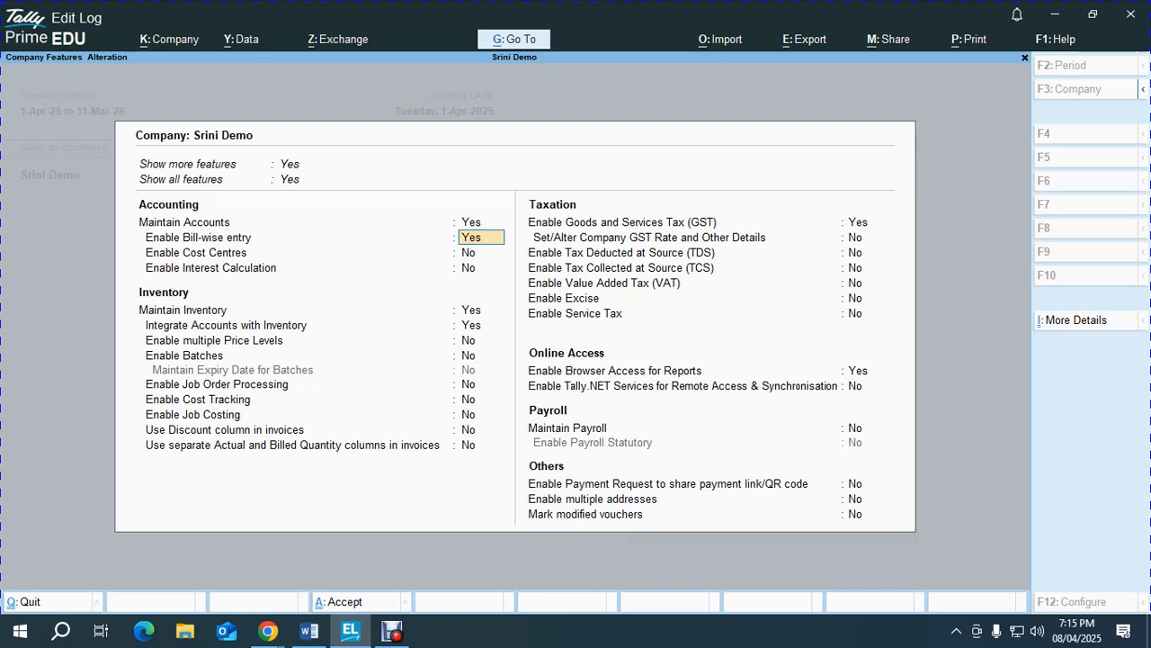
key(Return)
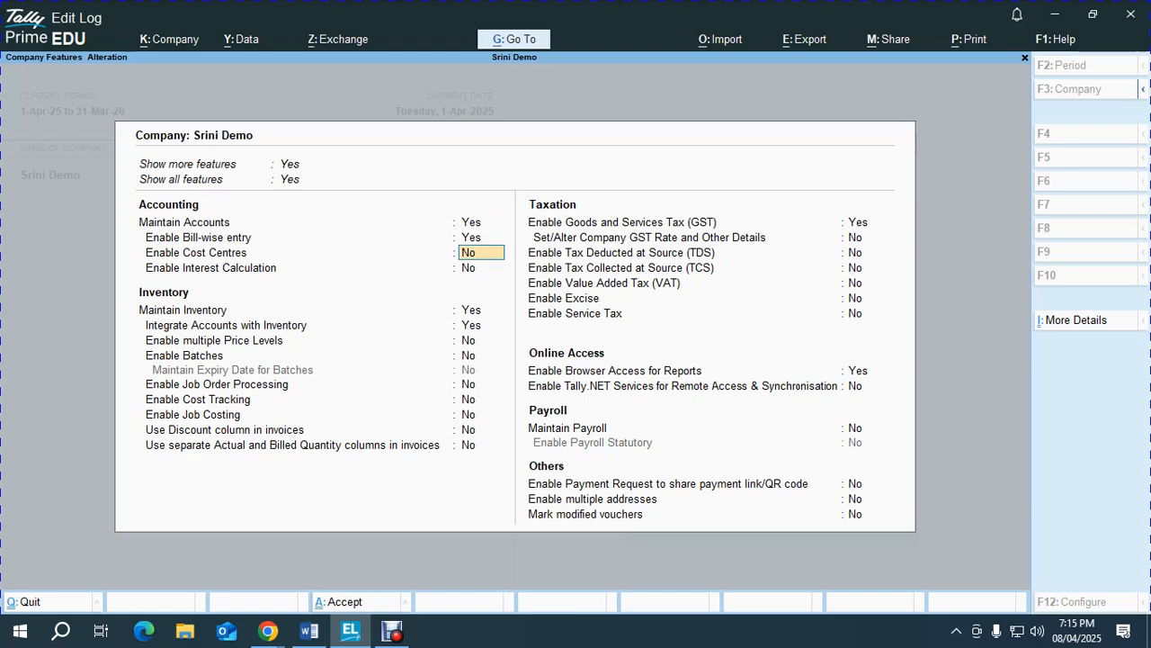
key(Return)
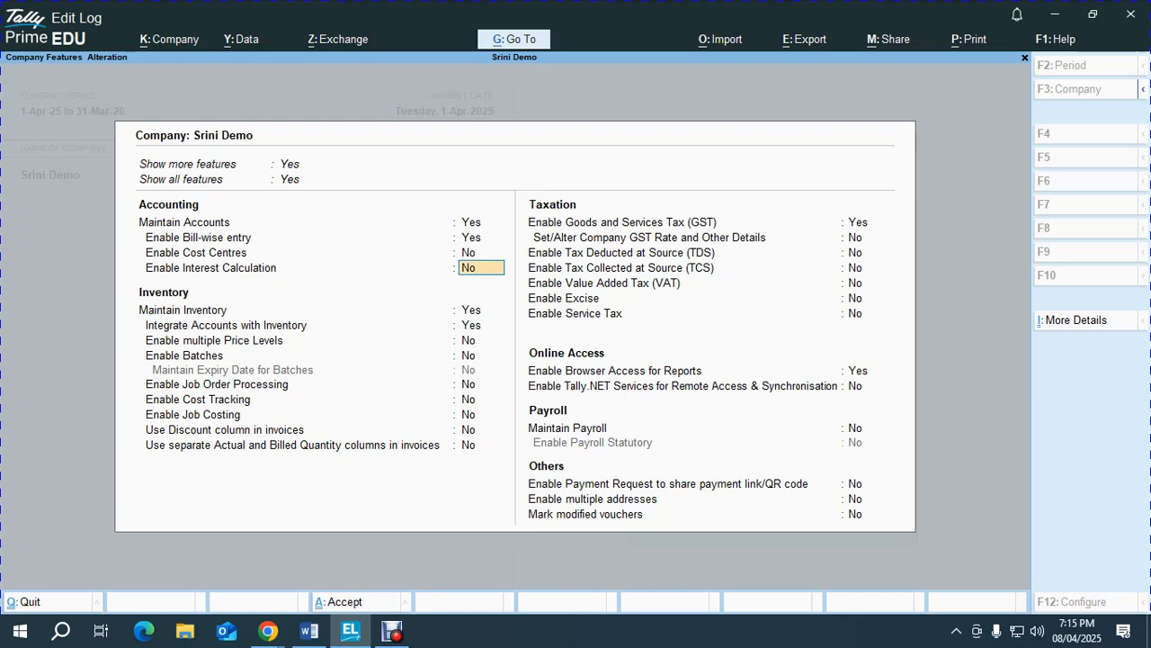
key(alt+Tab)
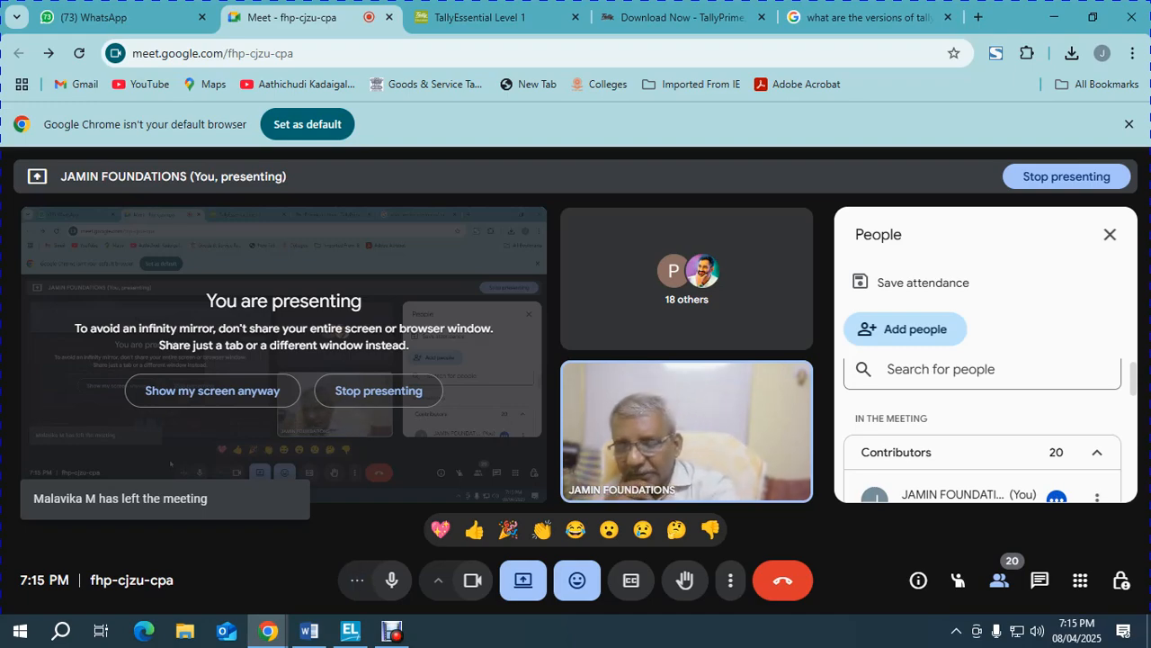
key(alt+Tab)
key(Return)
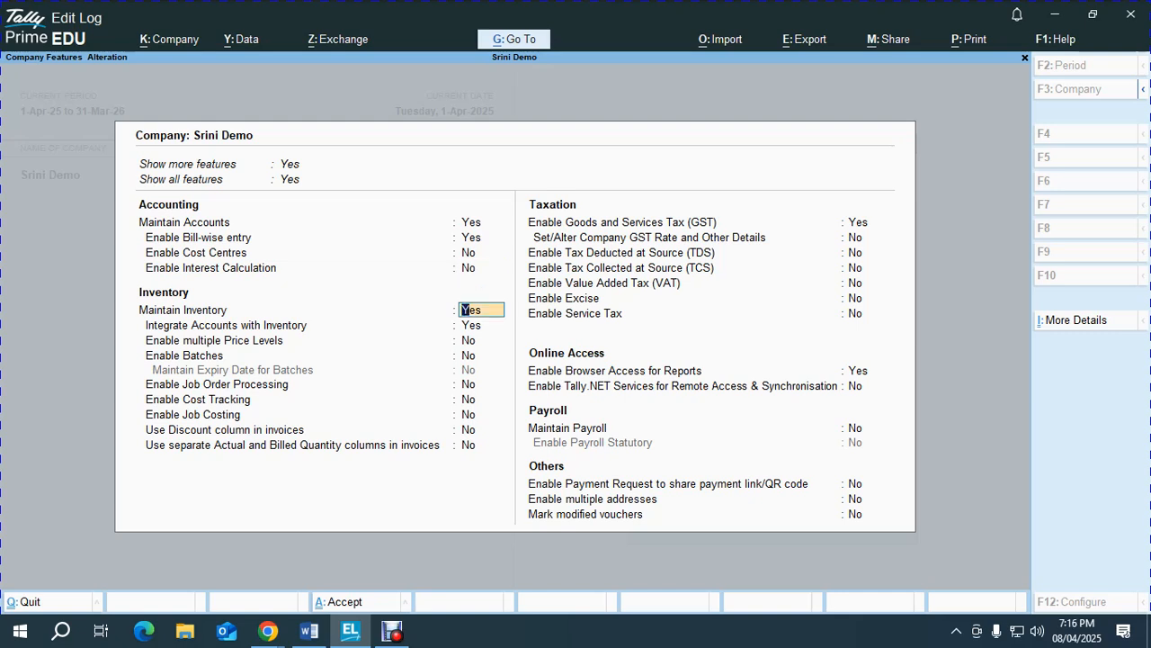
Examine the inventory features of Srini Demo, from Maintain Inventory through to the separate Actual and Billed Quantity columns option.
key(Return)
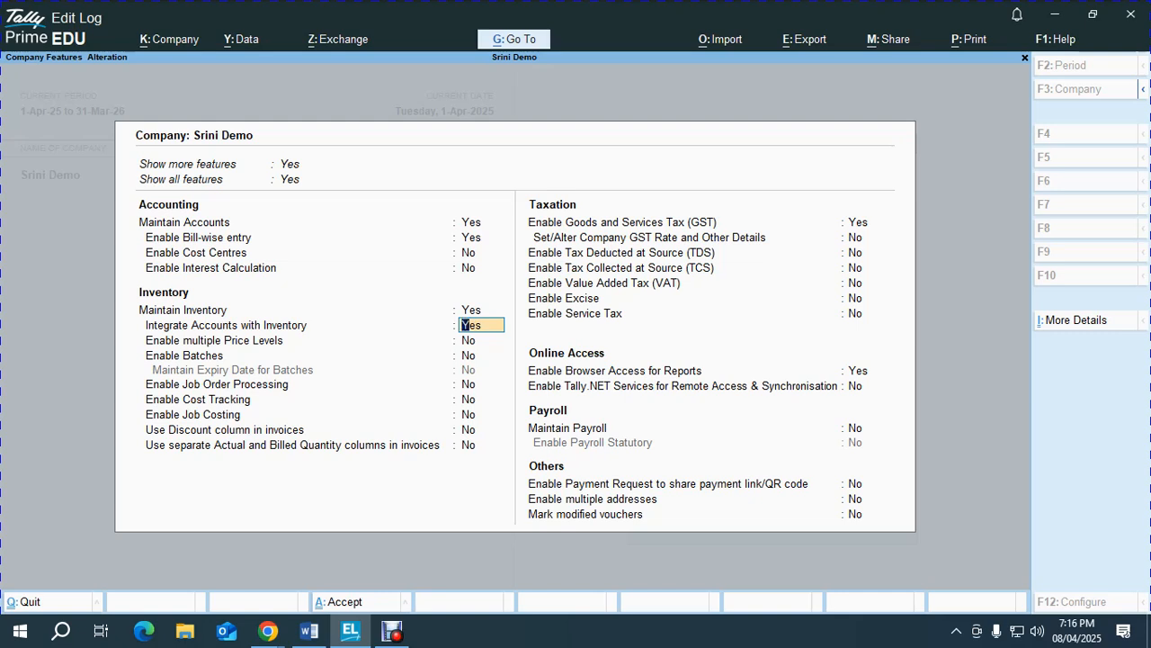
key(Return)
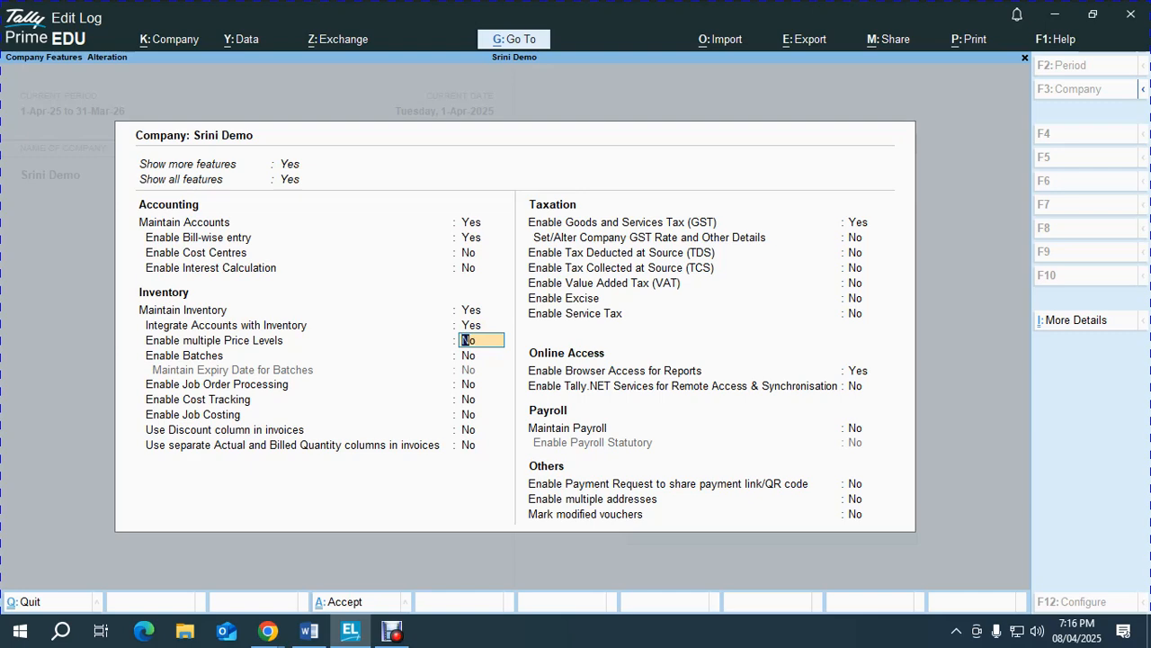
key(Return)
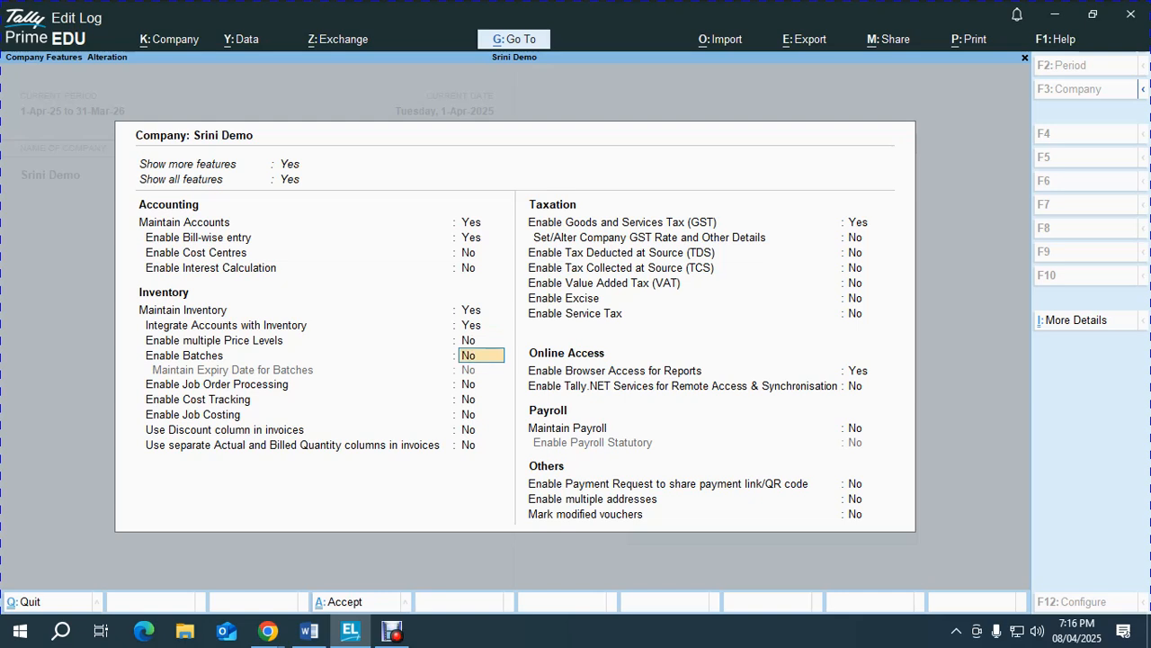
key(Return)
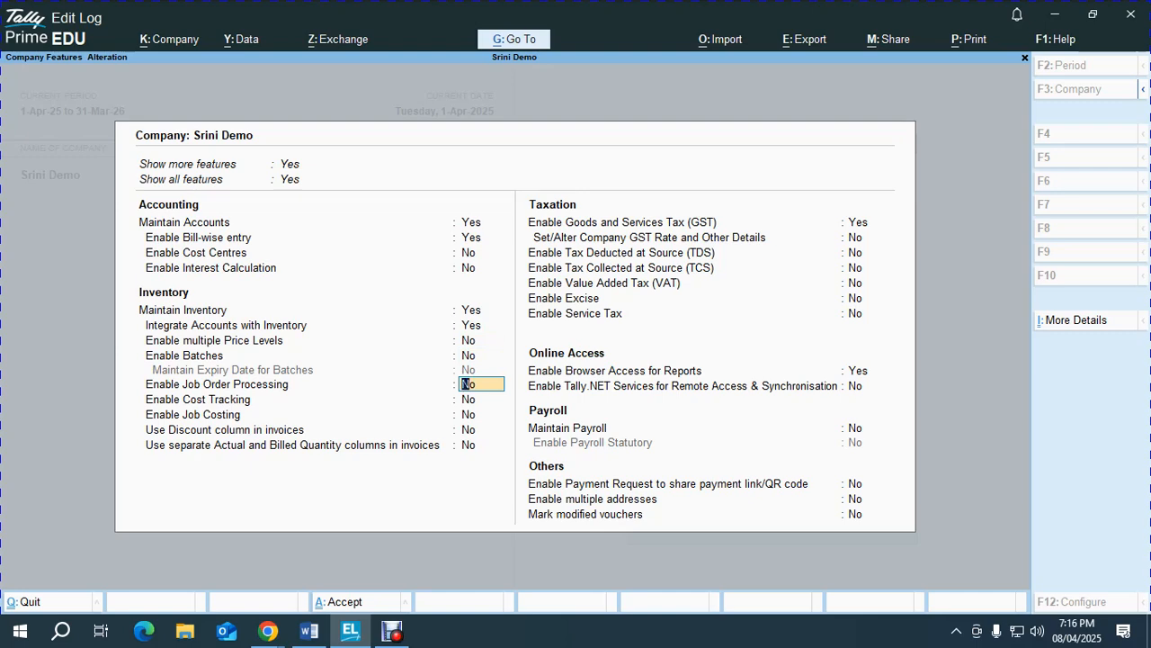
key(Return)
key(Return)
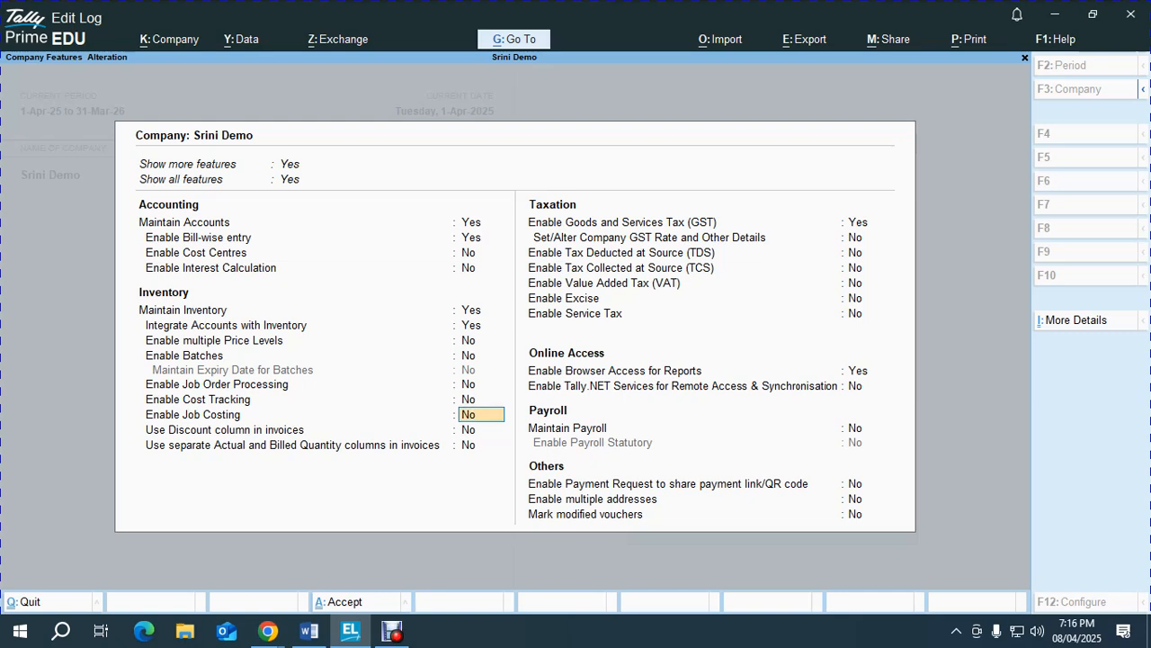
key(Return)
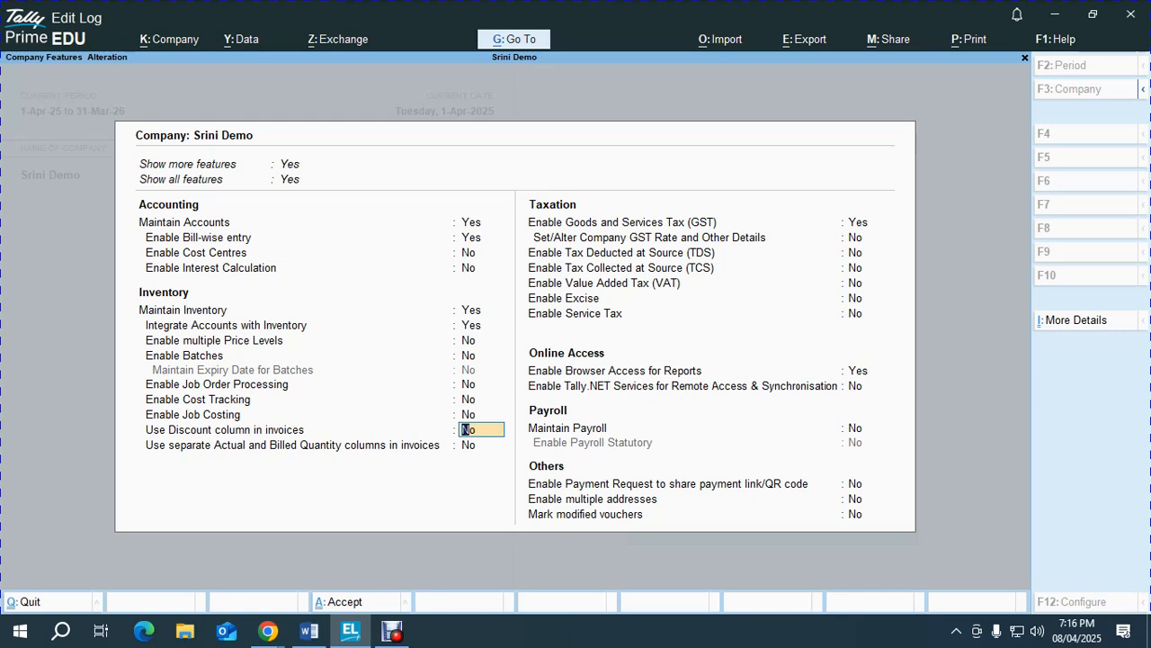
key(Return)
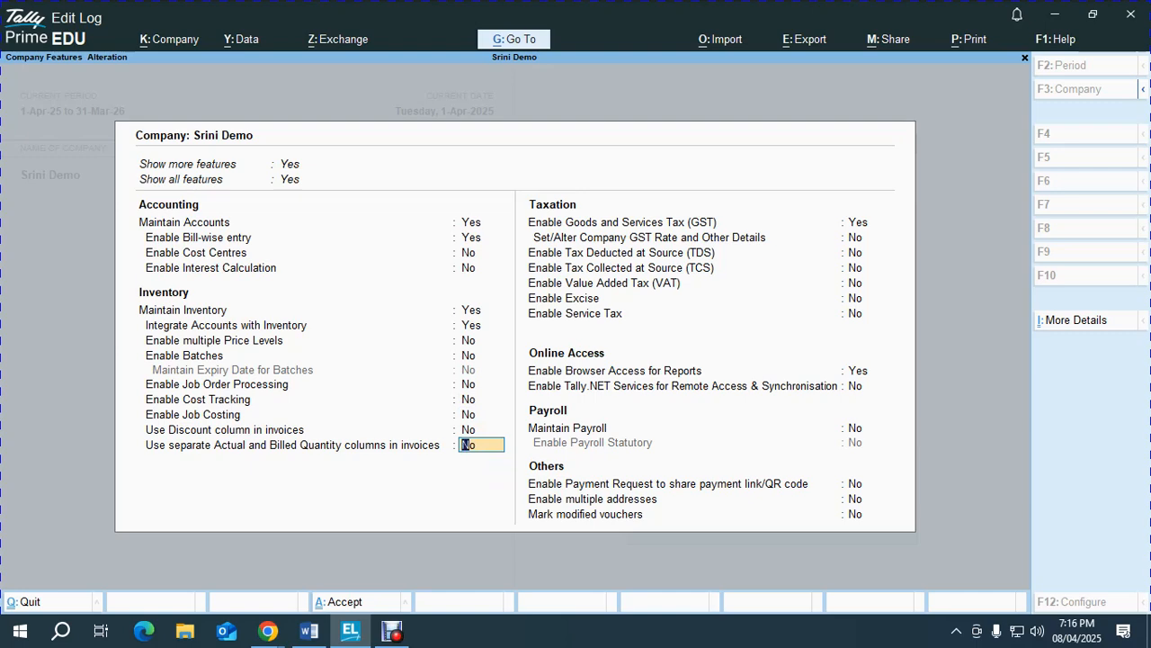
Check the Meet call, set Use separate Actual and Billed Quantity columns in invoices to Yes and accept the company features.
key(alt+Tab)
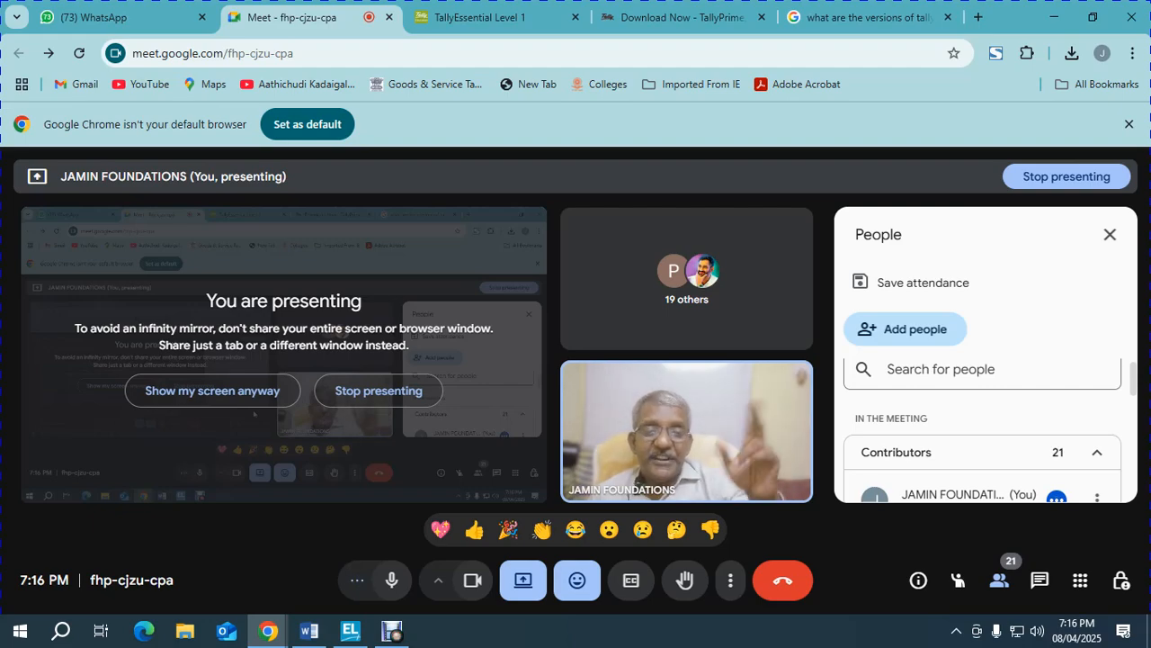
key(alt+Tab)
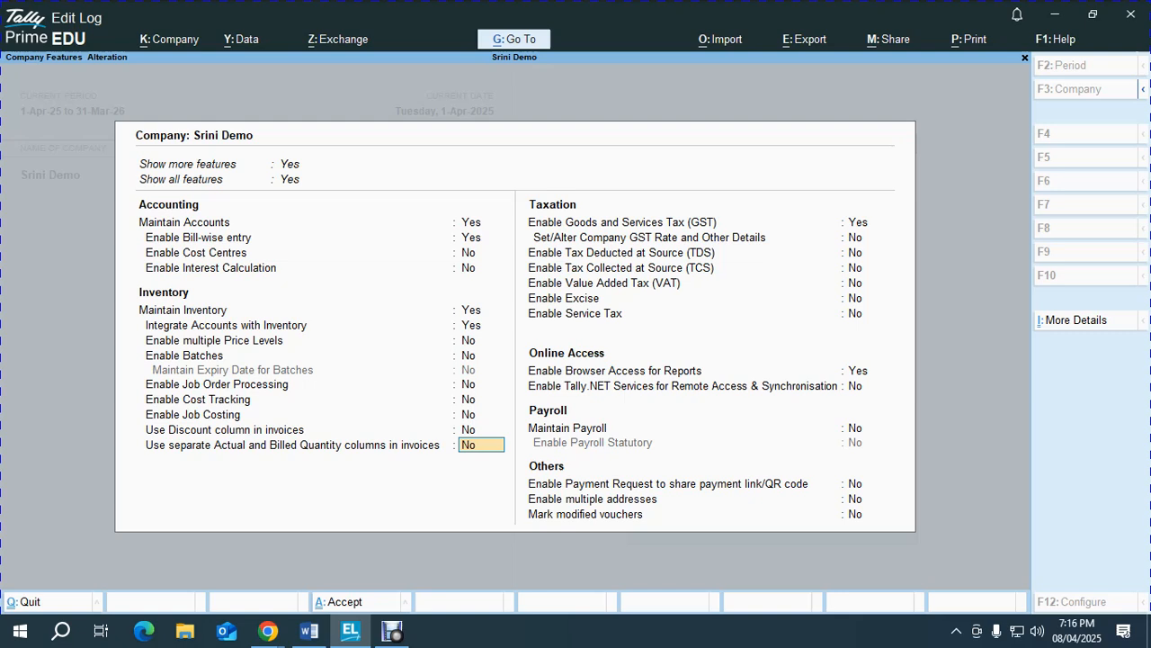
text(y)
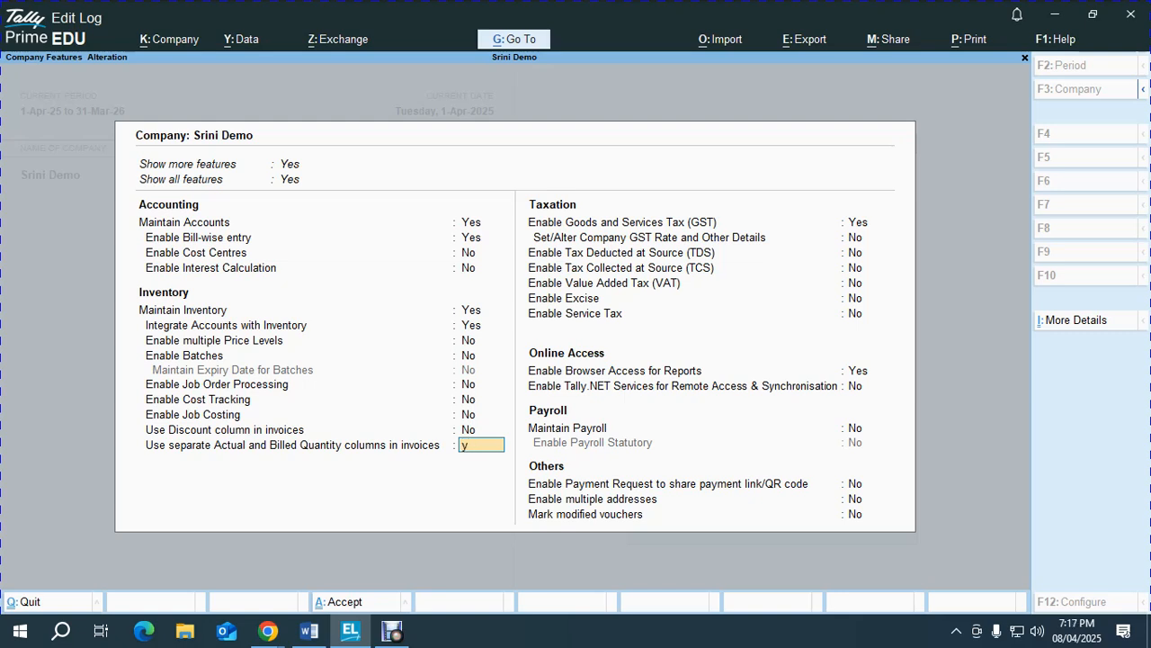
key(Return)
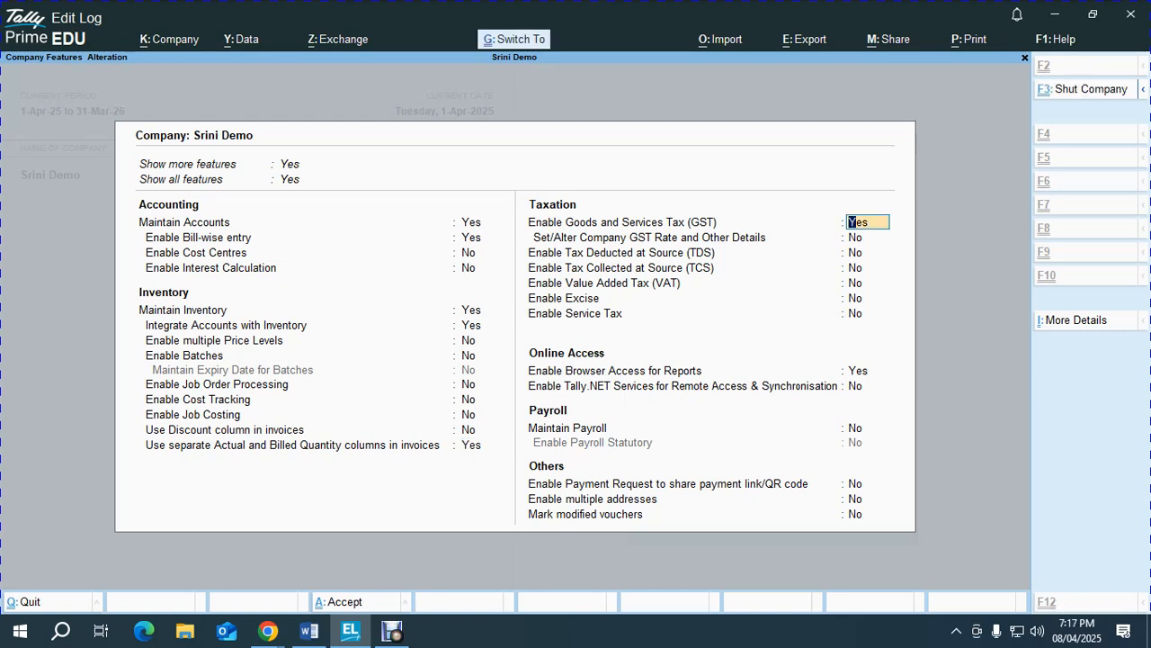
key(ctrl+a)
Start a sales voucher with Cash as the party account.
key(v)
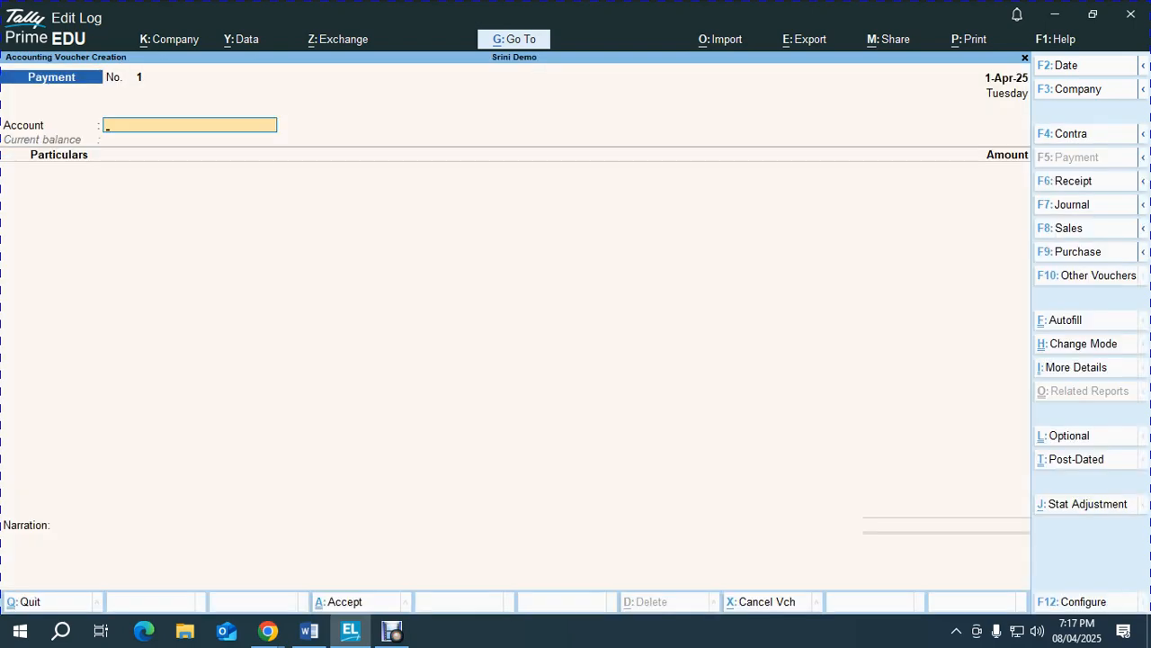
key(F8)
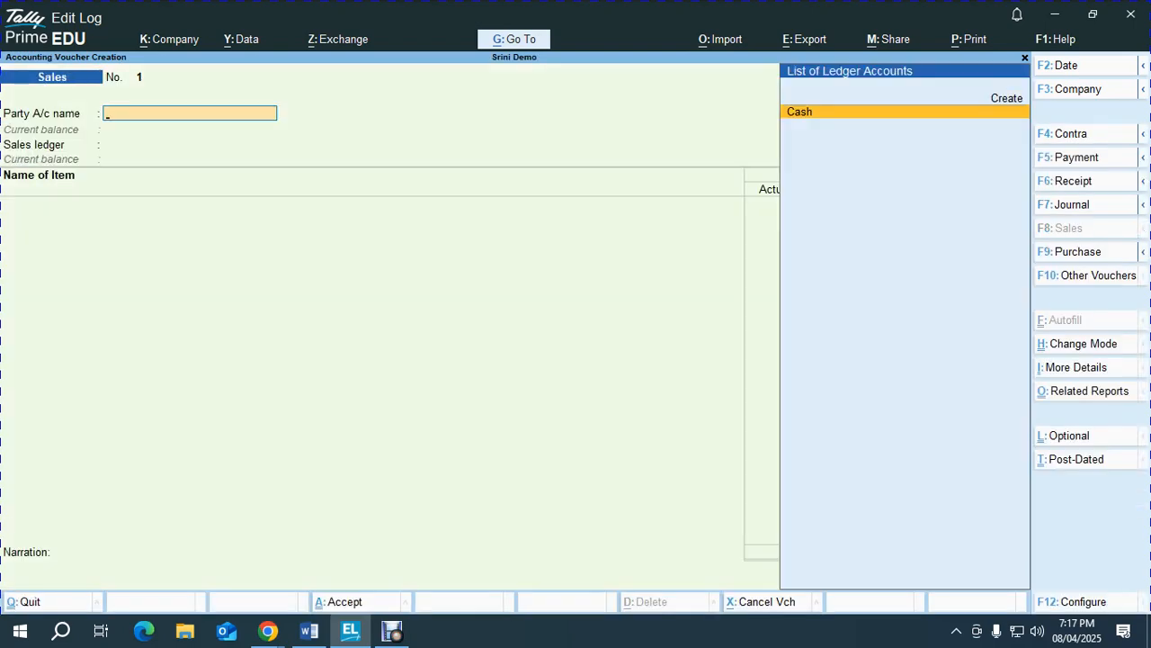
key(Return)
key(ctrl+a)
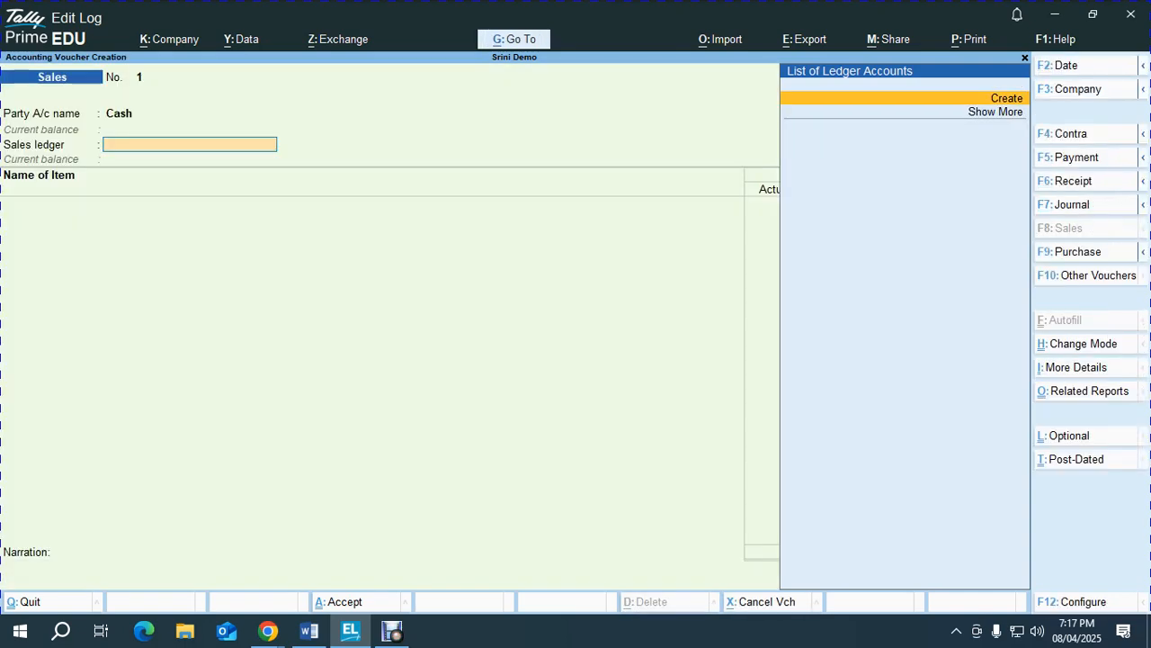
Create a ledger named Sales under Sales Accounts from within the voucher and use it as the sales ledger.
key(alt+c)
text(Aswles)
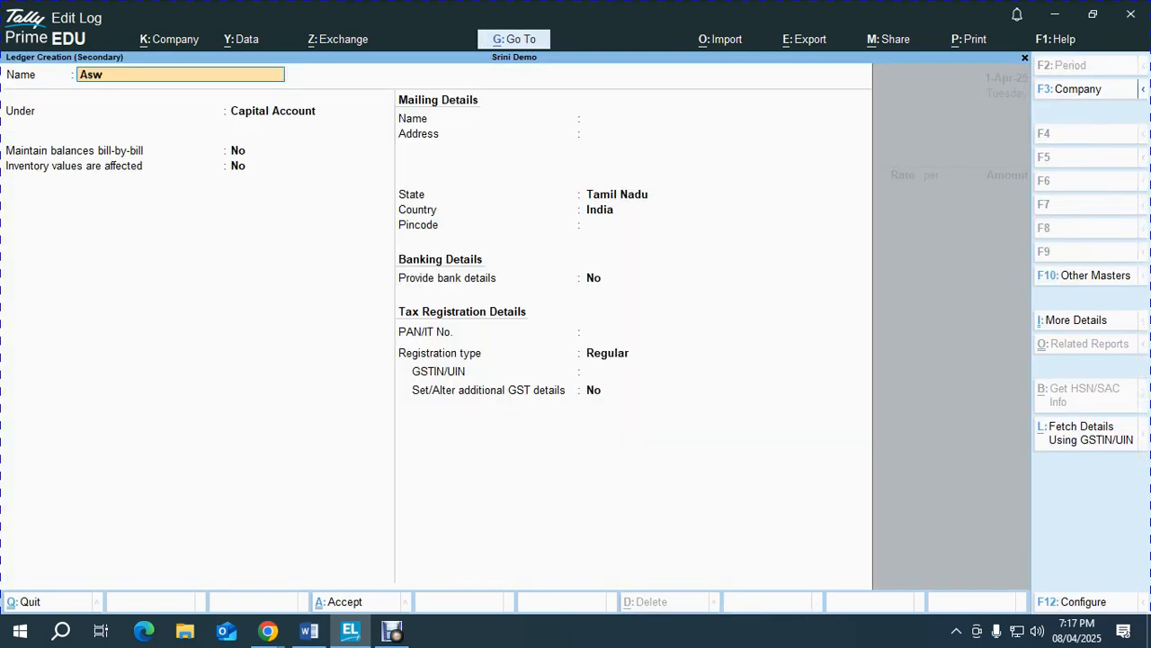
key(Escape)
text(Sales)
key(Return)
text(Sa)
key(Return)
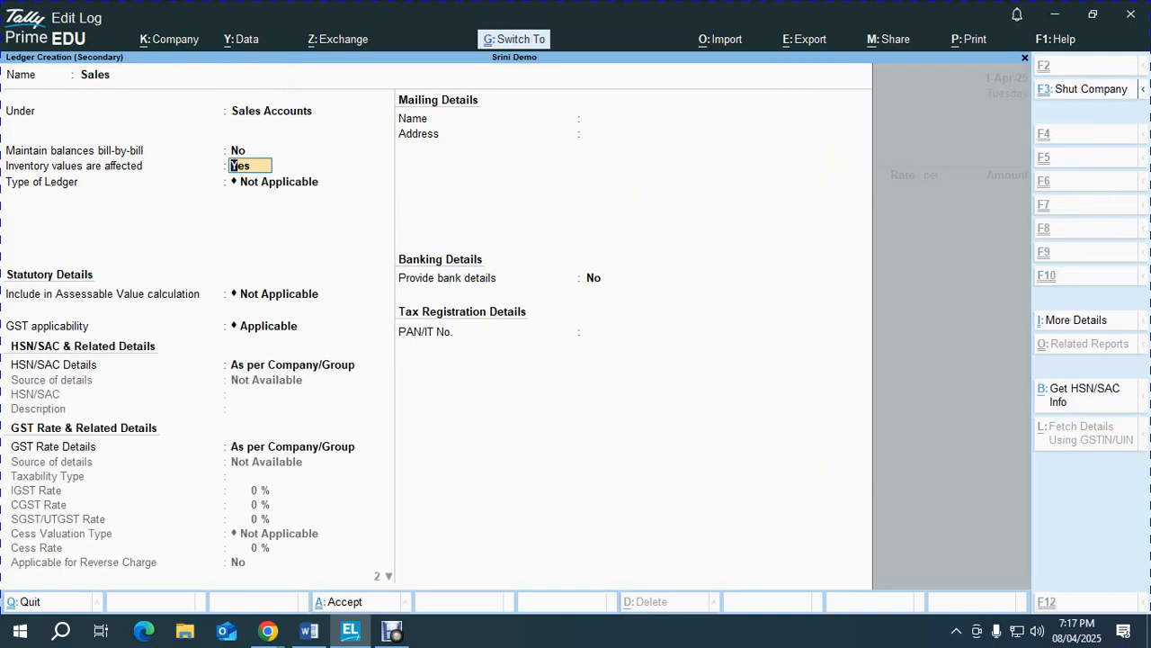
key(ctrl+a)
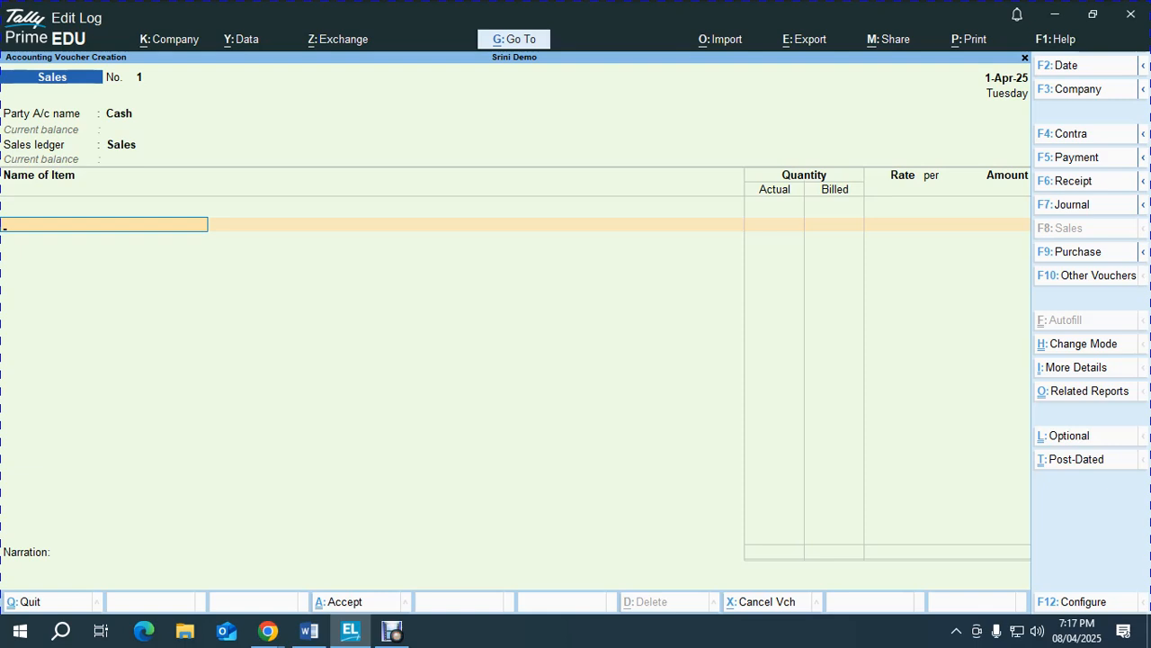
Start a new stock item from within the voucher, named Cellphone and placed under Primary.
key(alt+c)
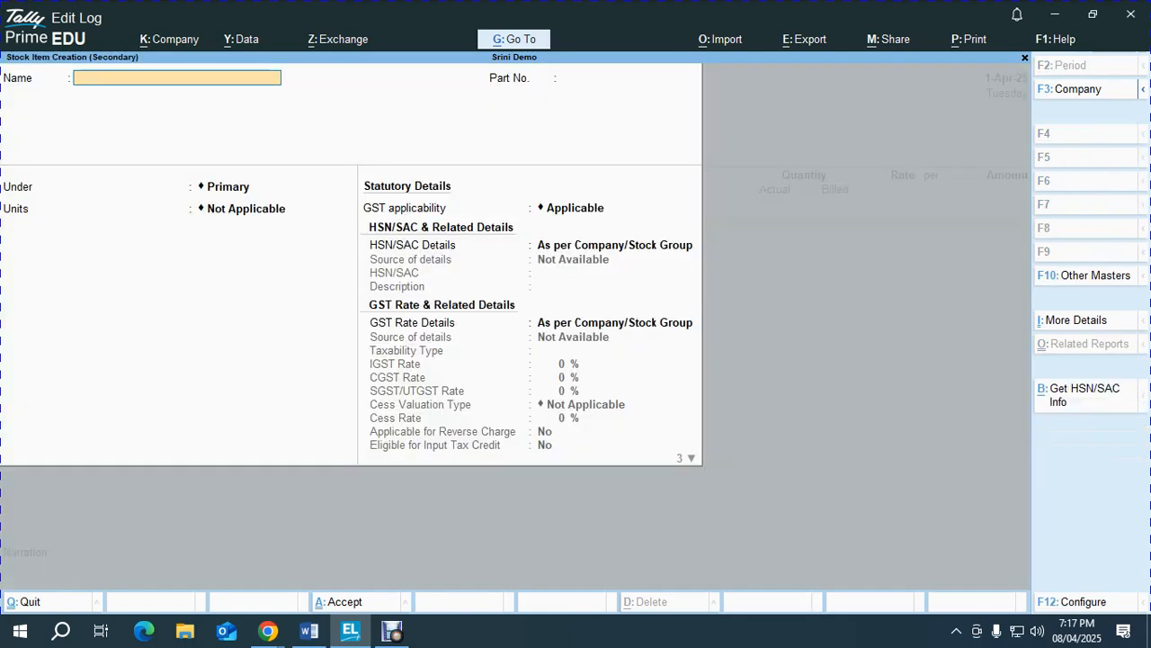
text(Cellphone)
key(BackSpace)
key(BackSpace)
key(BackSpace)
text(one)
key(Return)
key(Return)
key(Return)
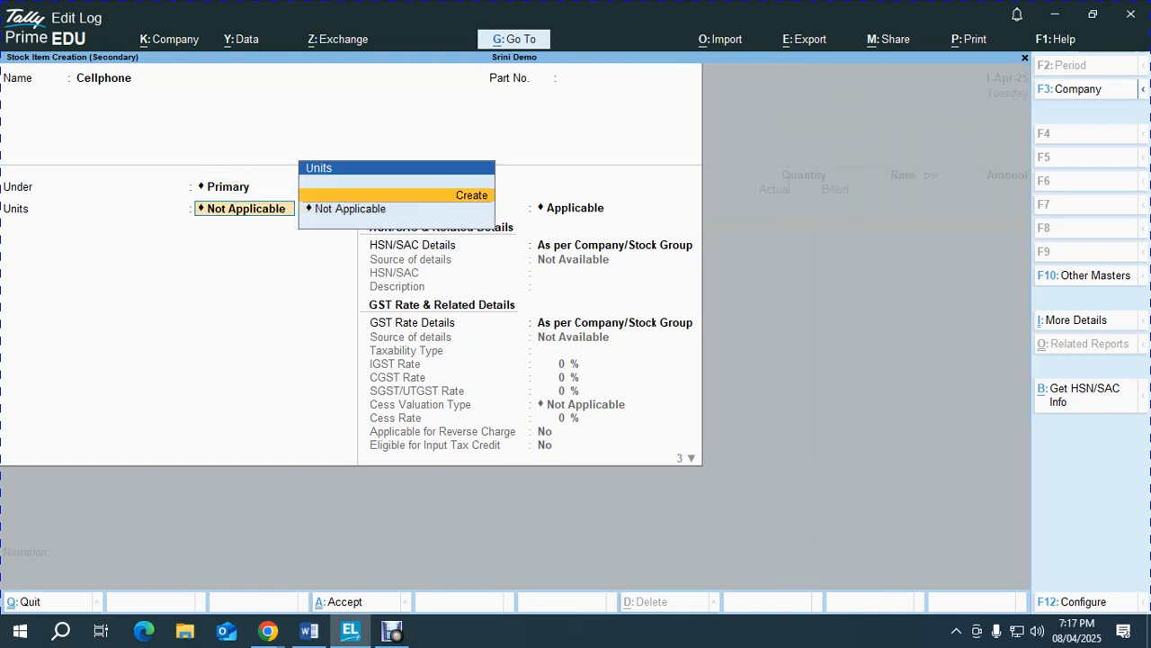
Create a simple unit with the symbol nos for the Cellphone item and save the stock item.
key(Return)
text(nos)
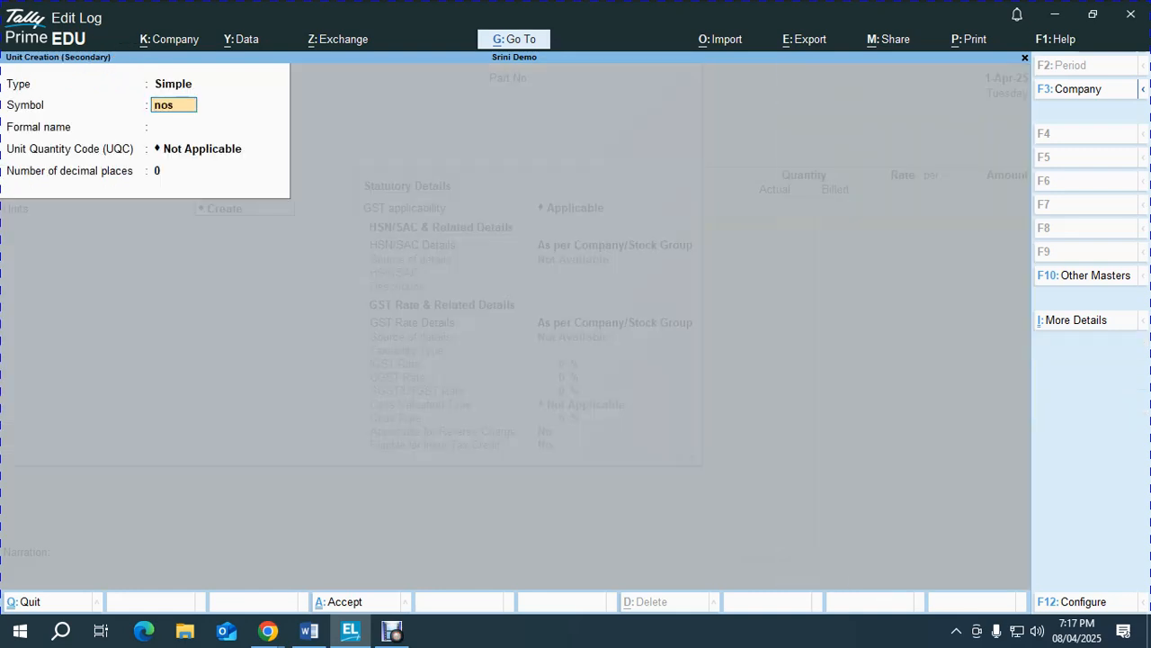
key(Return)
key(ctrl+a)
key(Return)
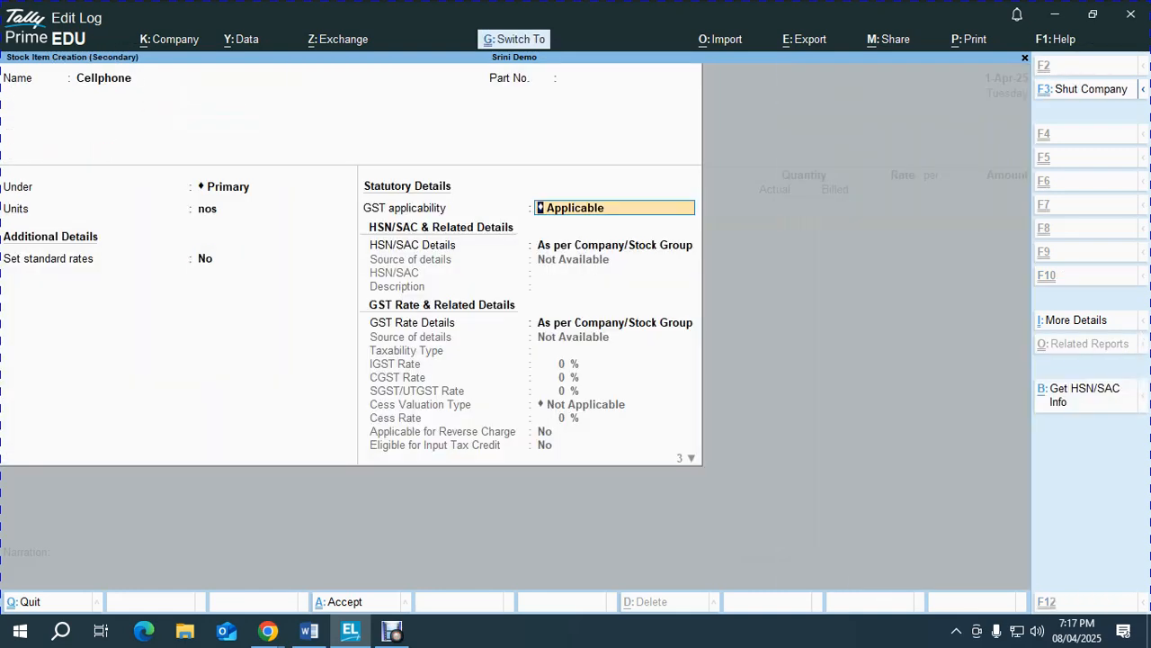
key(ctrl+a)
Enter an actual quantity of 20 nos and a billed quantity of 16 nos for Cellphone.
text(20)
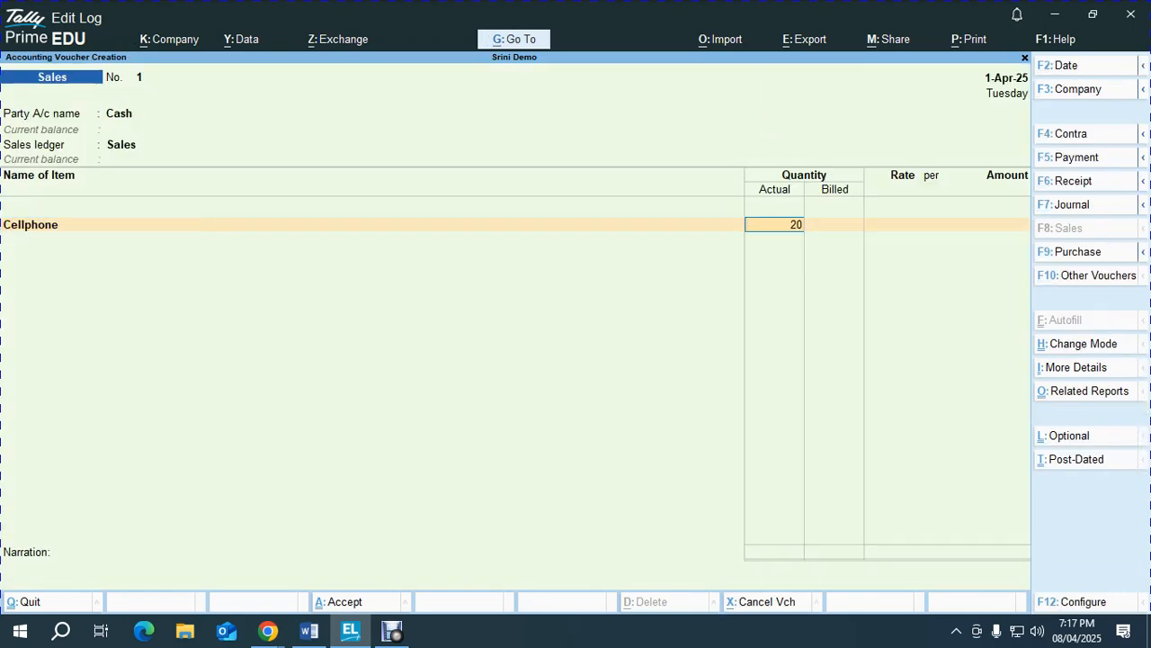
key(Return)
key(Return)
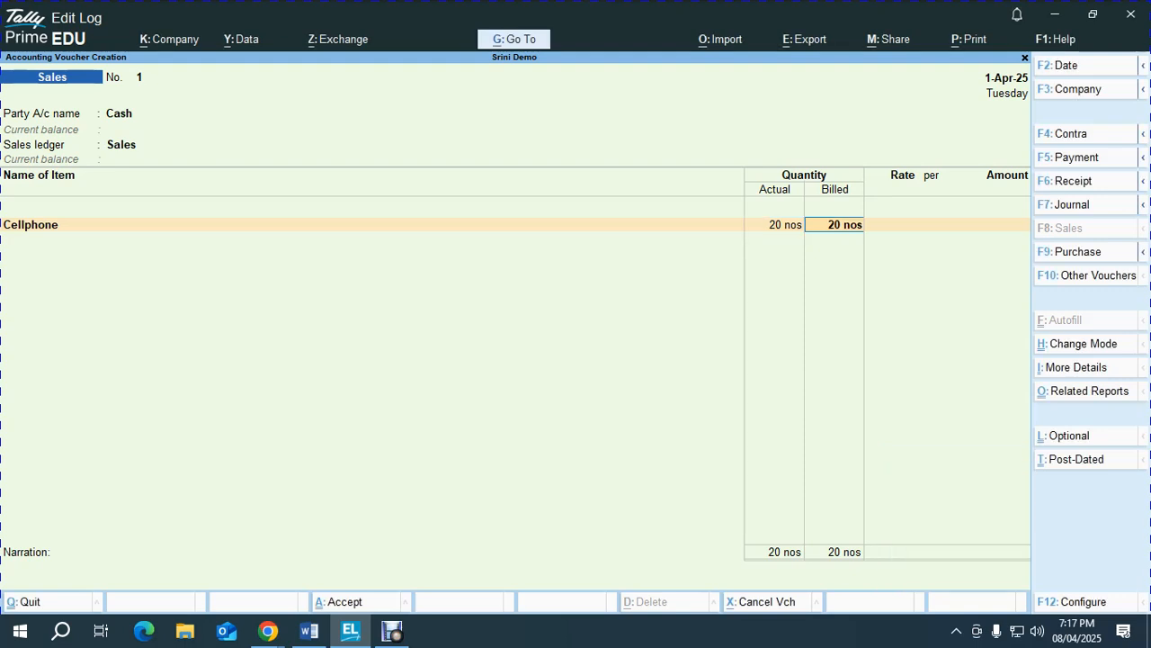
text(10)
key(Return)
key(Return)
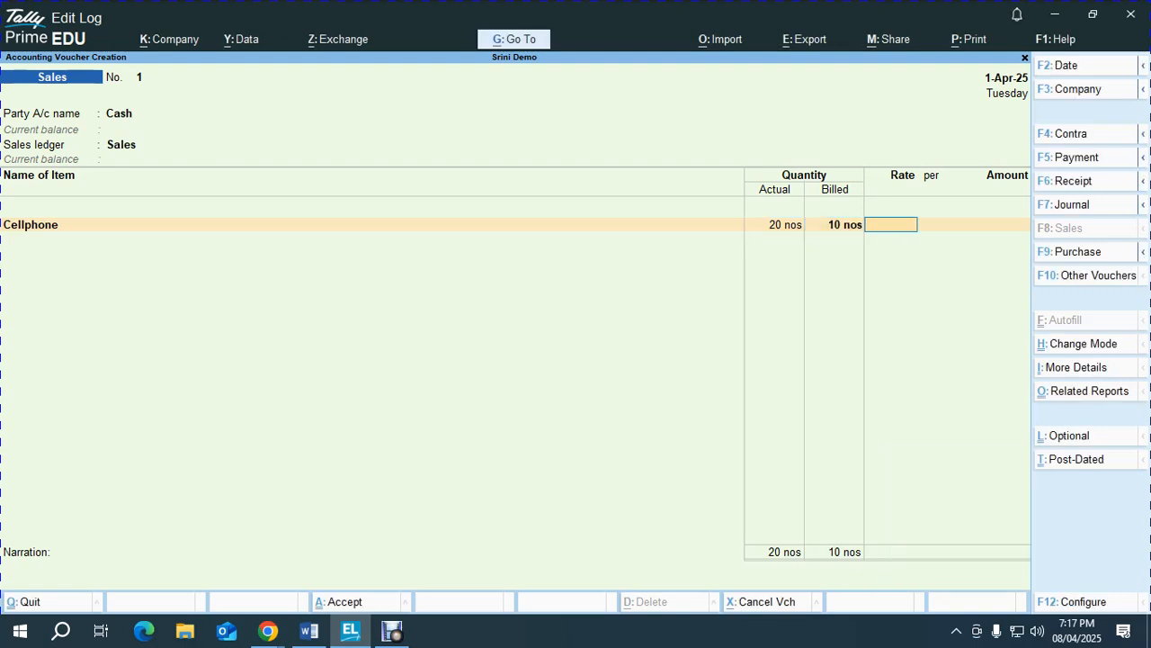
key(BackSpace)
text(16)
key(Return)
key(Return)
Set the Cellphone rate to 2000 per nos, end the item list and check the Meet call before returning to the voucher.
text(2000)
key(Return)
key(Return)
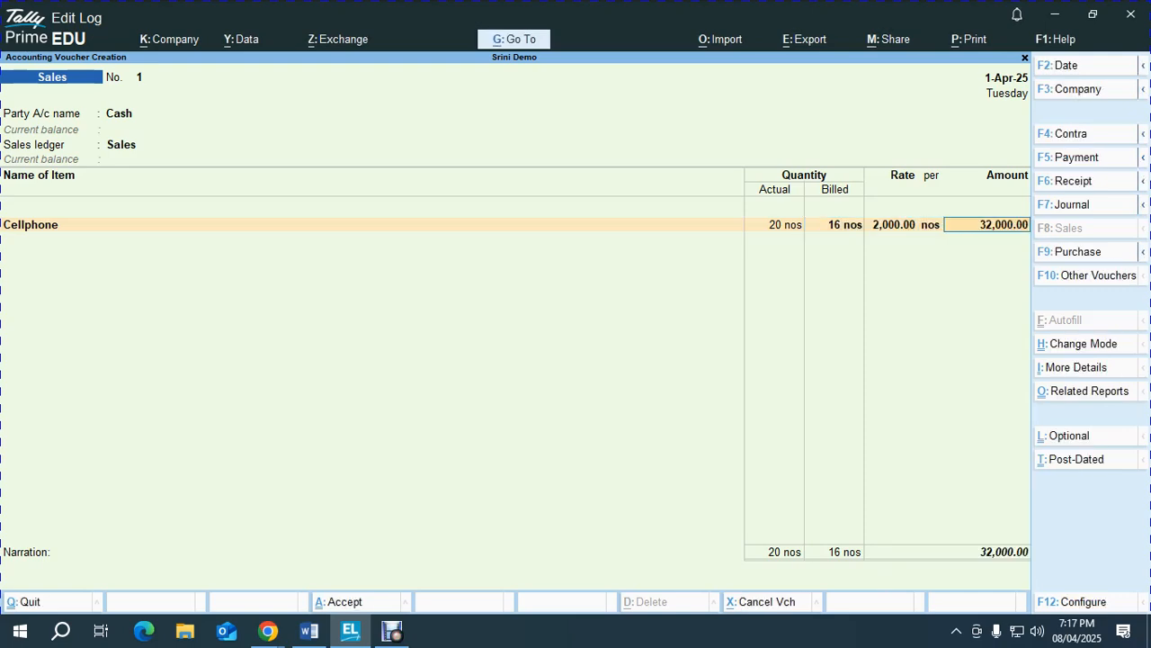
key(Return)
key(Return)
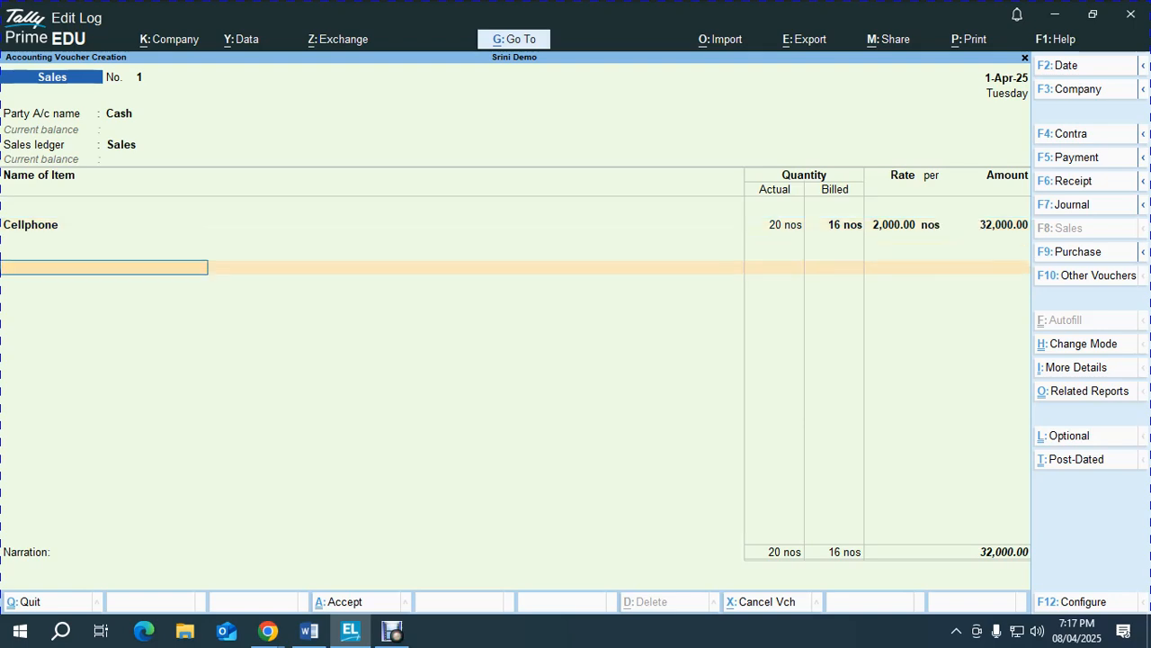
key(alt+Tab)
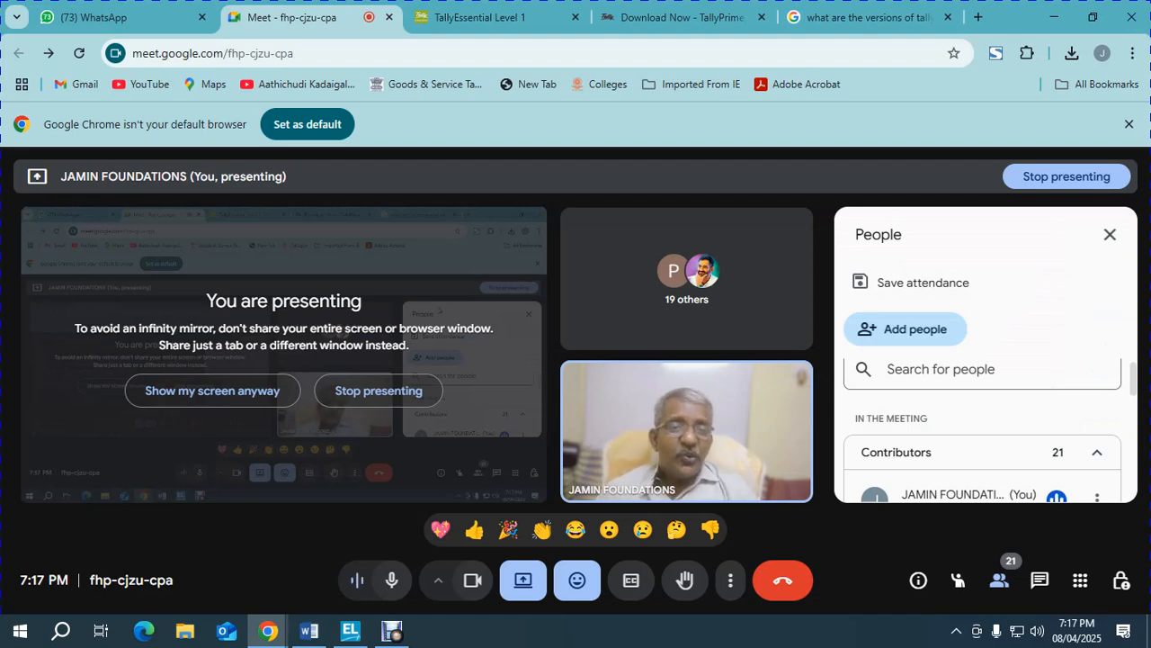
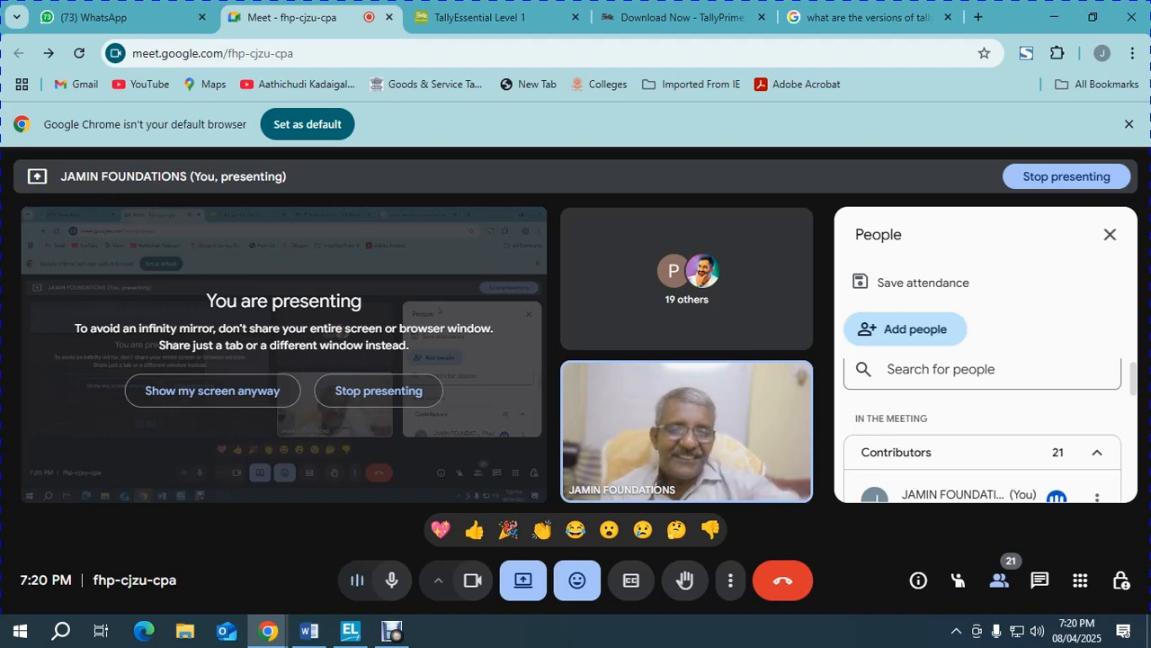
key(alt+Tab)
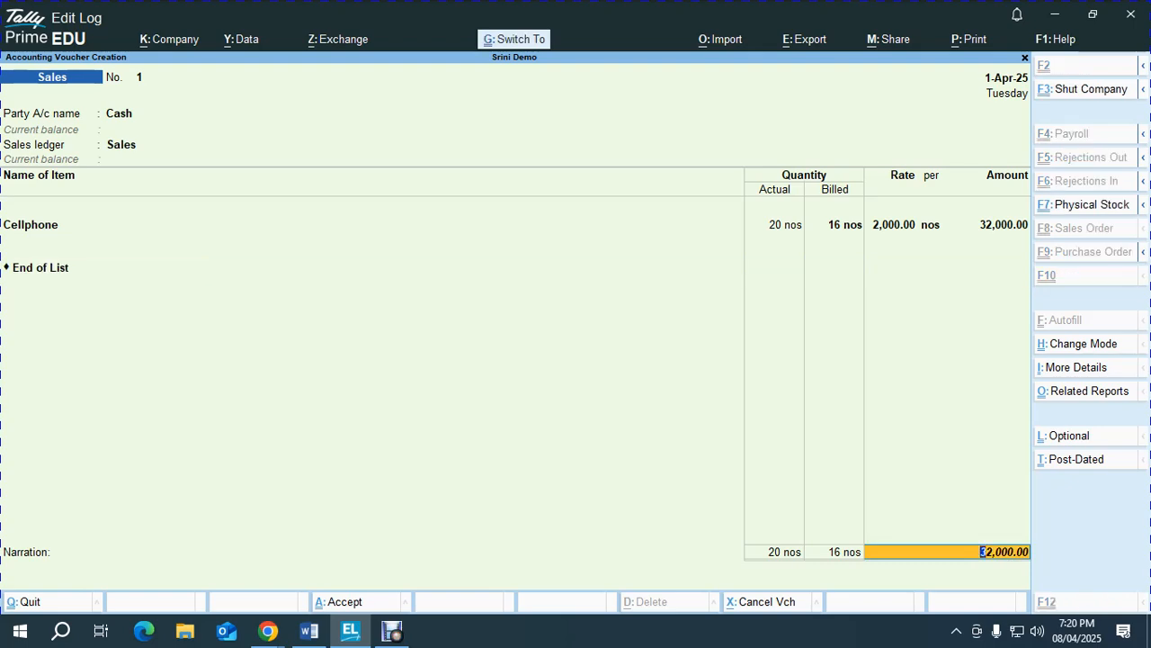
Save the sales voucher for Cellphone and return to the Gateway of Tally.
key(ctrl+a)
key(Escape)
Switch to the TallyEssential Level 1 course in Chrome, advance to Getting Started with Tally and read as far as the Top Menu figure.
key(alt+Tab)
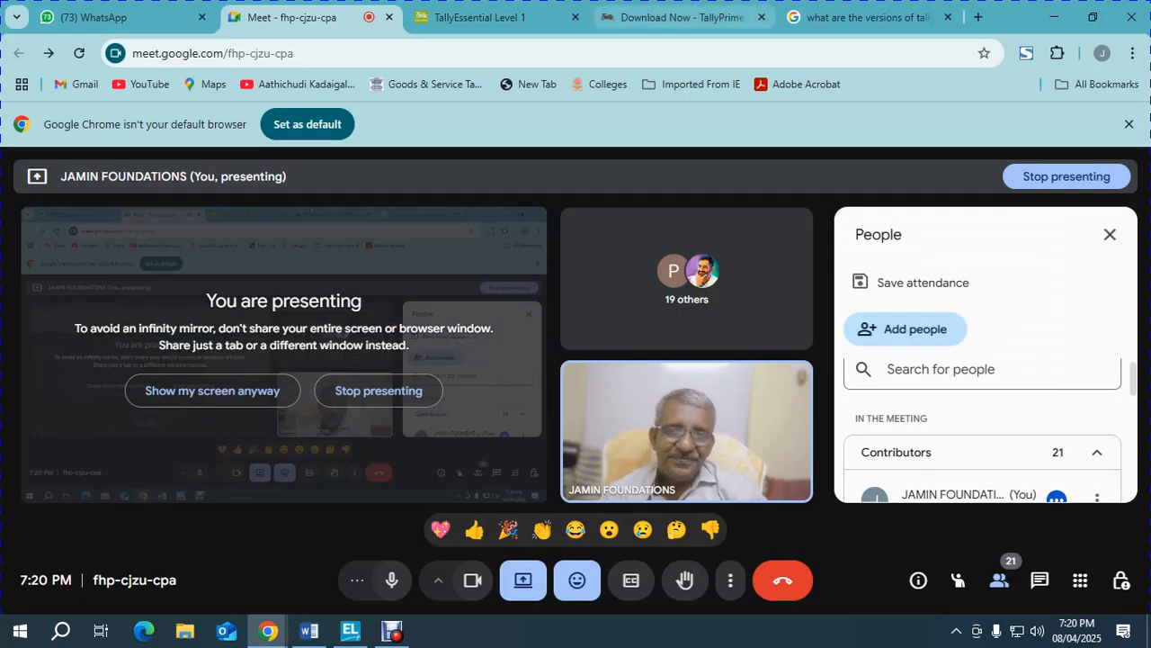
click(501, 17)
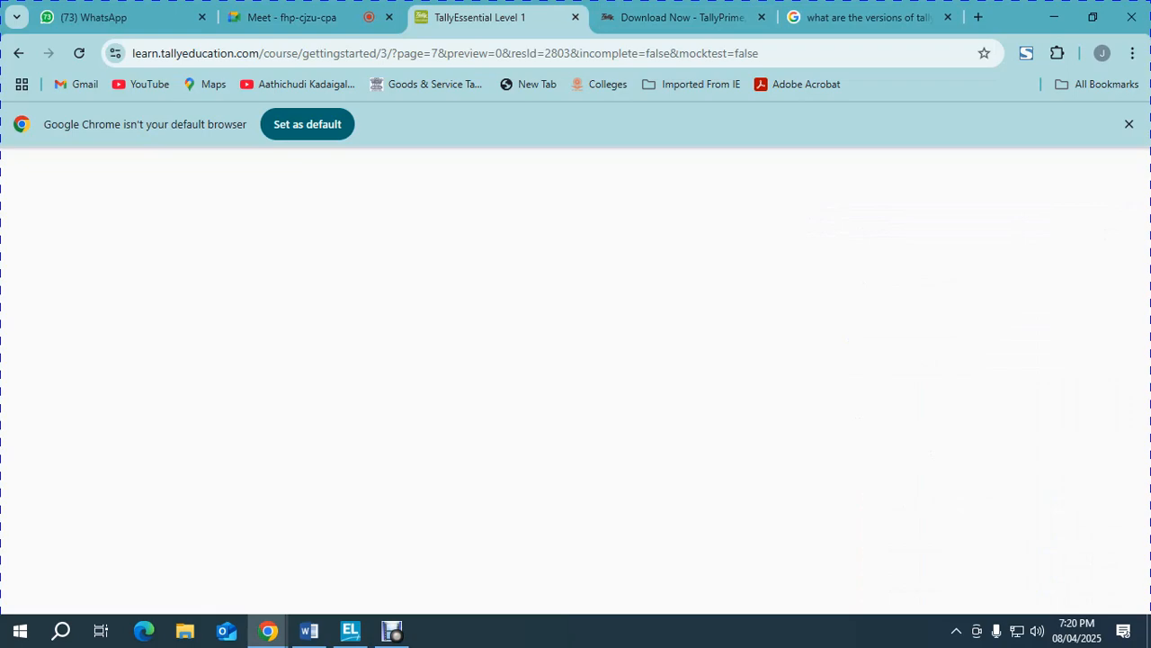
scroll(378, 378, down, 4)
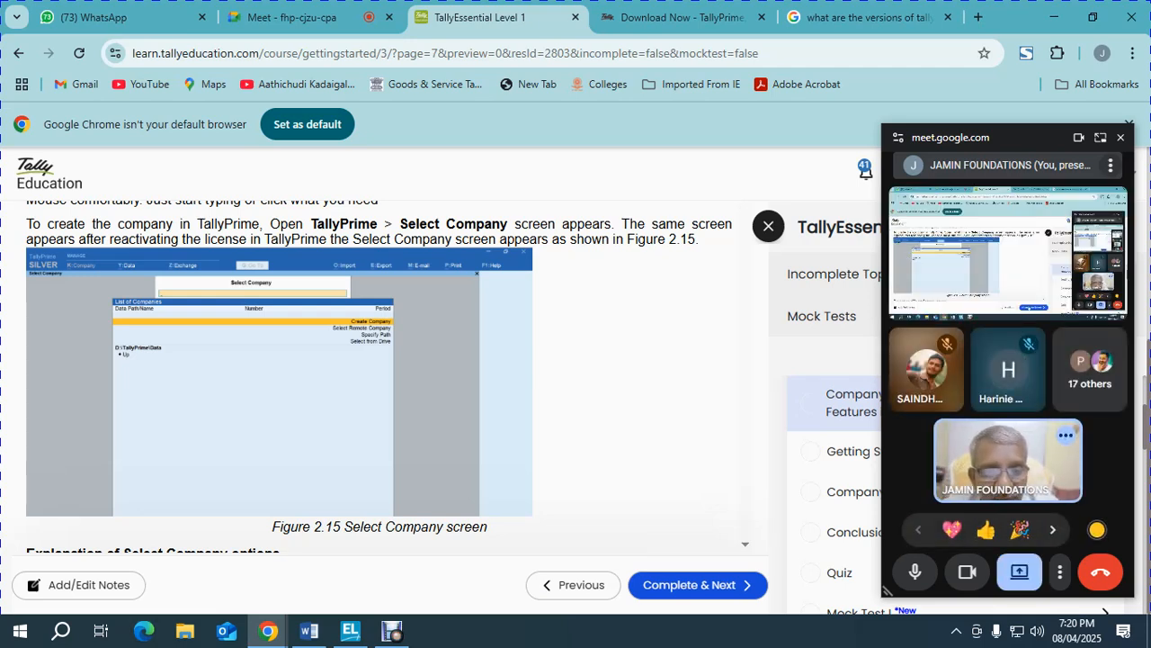
click(688, 586)
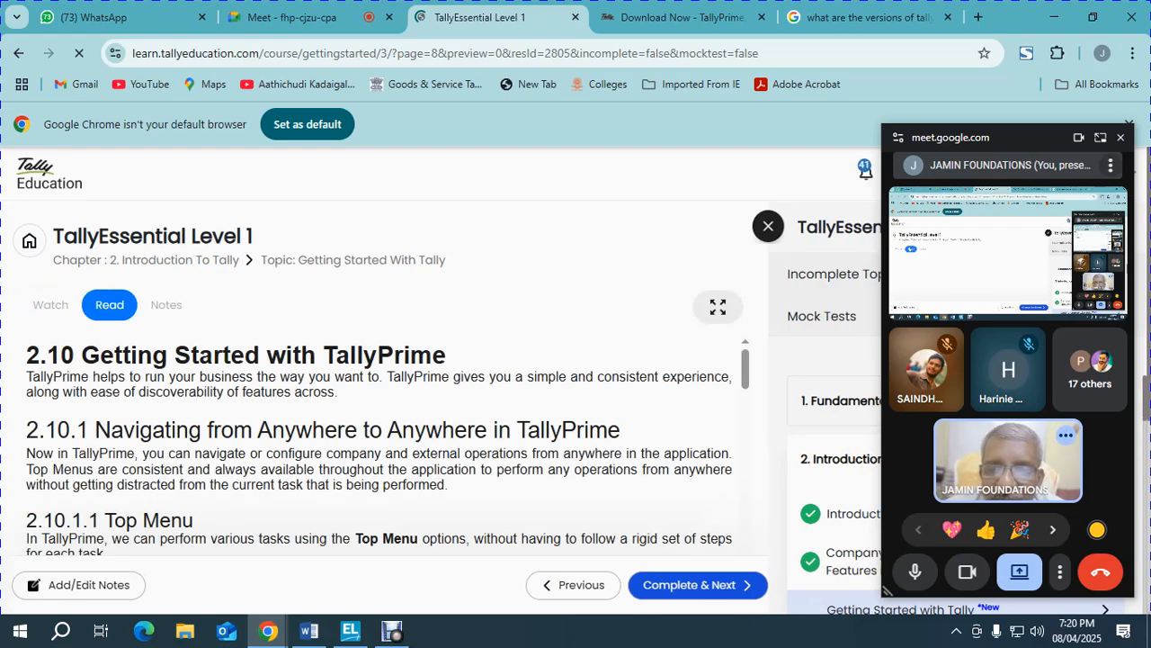
scroll(378, 405, down, 2)
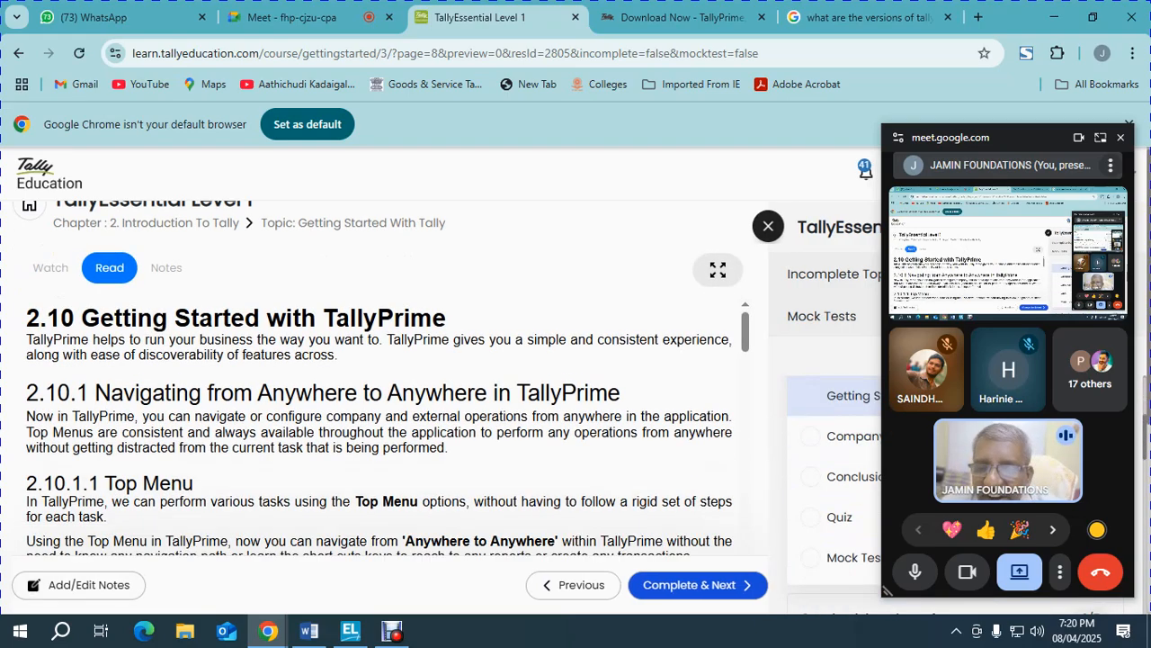
scroll(378, 405, down, 2)
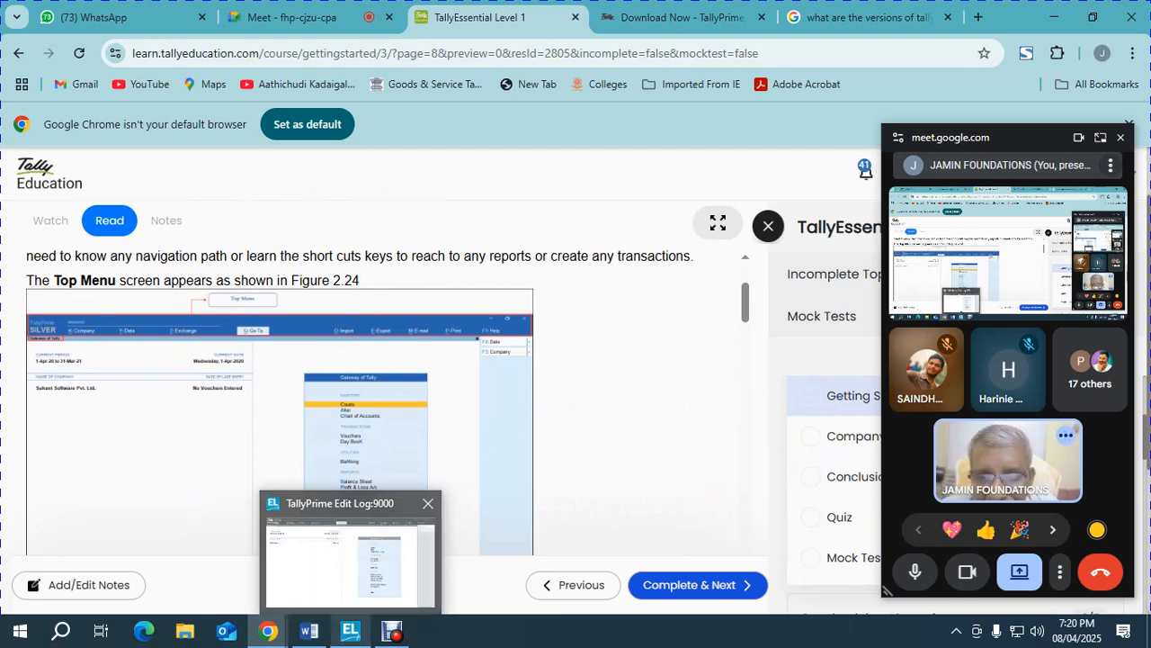
Close the floating Meet window over TallyPrime, check the course page and return to the Gateway of Tally.
click(351, 630)
click(1121, 137)
click(1121, 138)
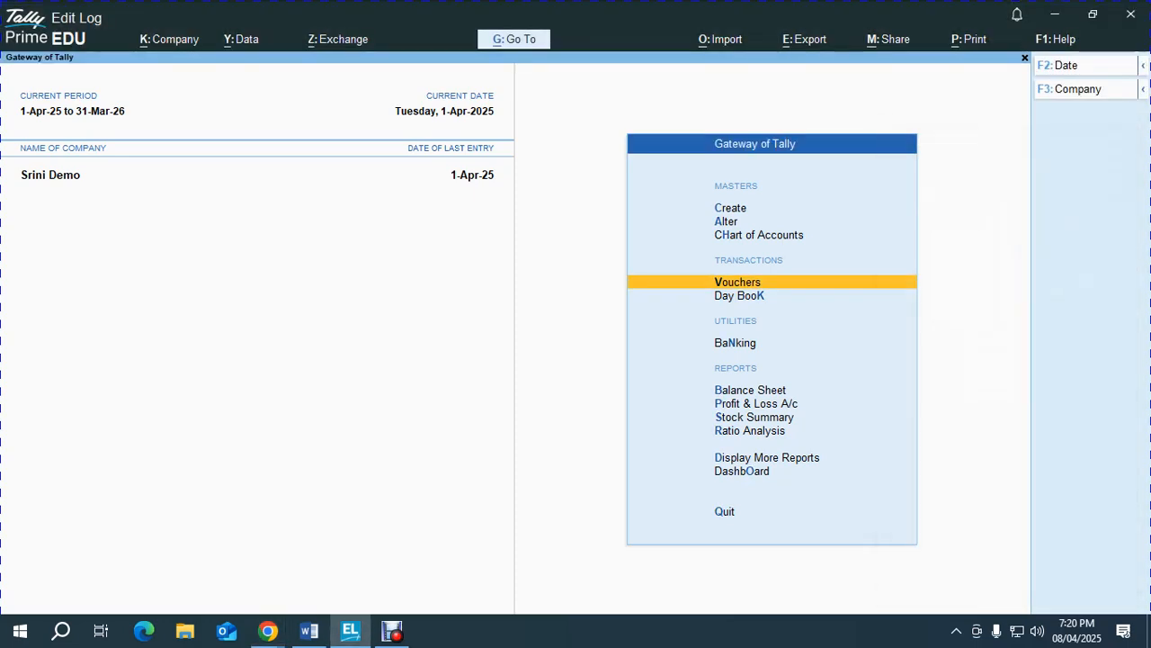
key(alt+Tab)
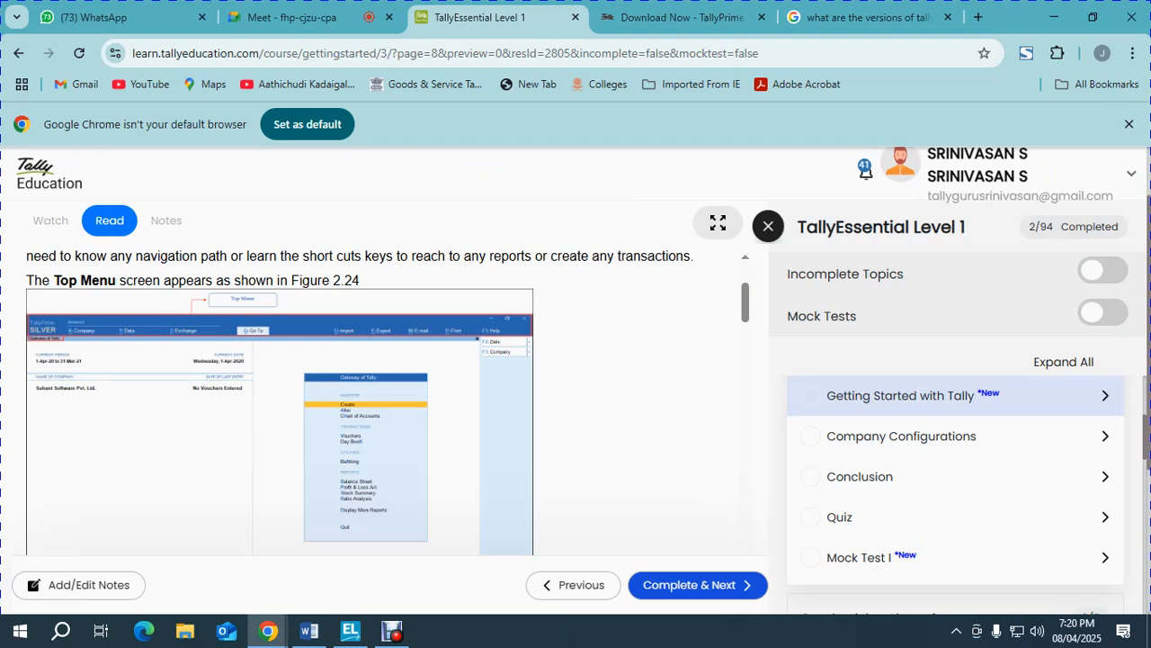
click(349, 631)
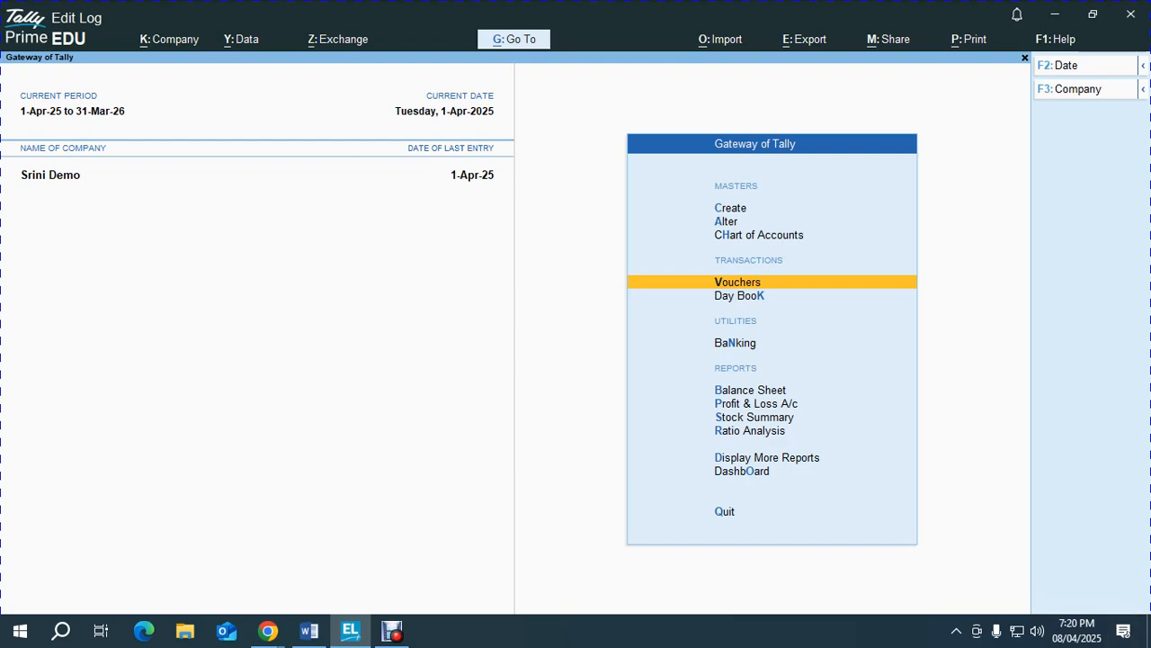
Review TallyPrime's company-level commands while checking the course page and Meet call, and close the command list.
key(alt+k)
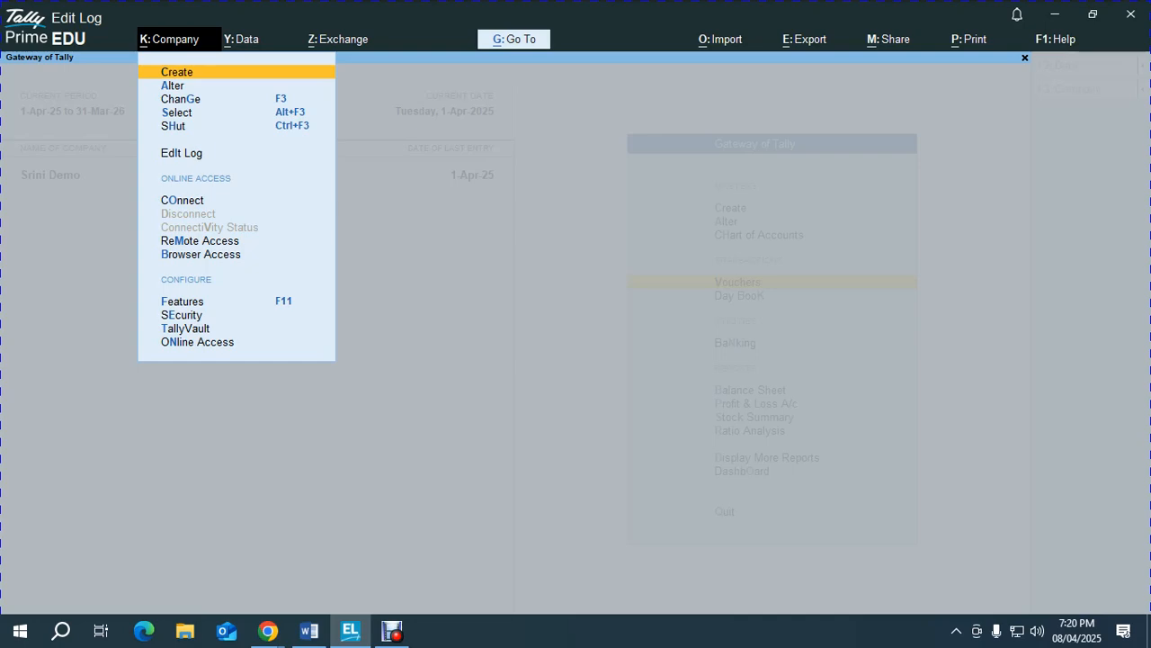
key(alt+Tab)
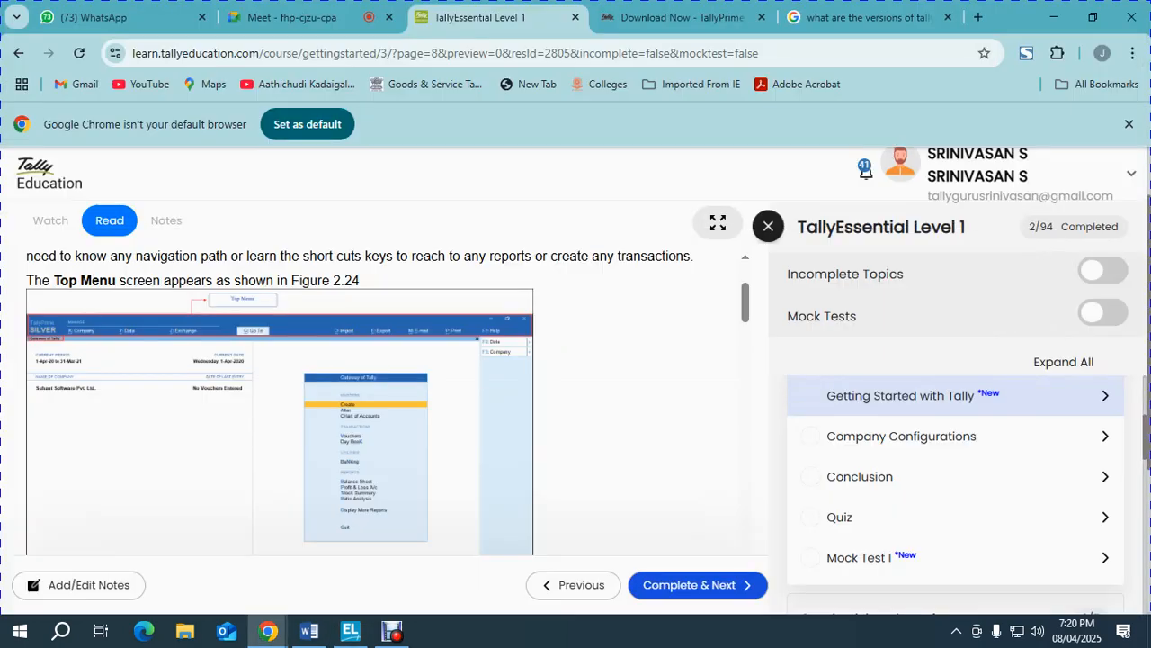
click(293, 17)
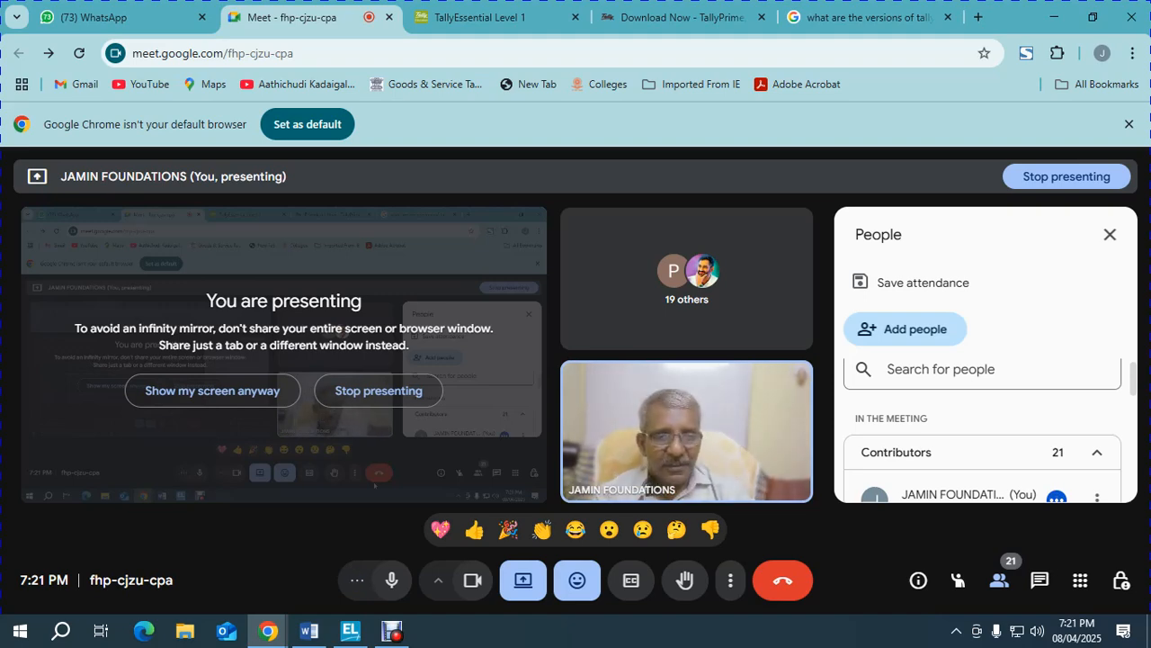
key(alt+Tab)
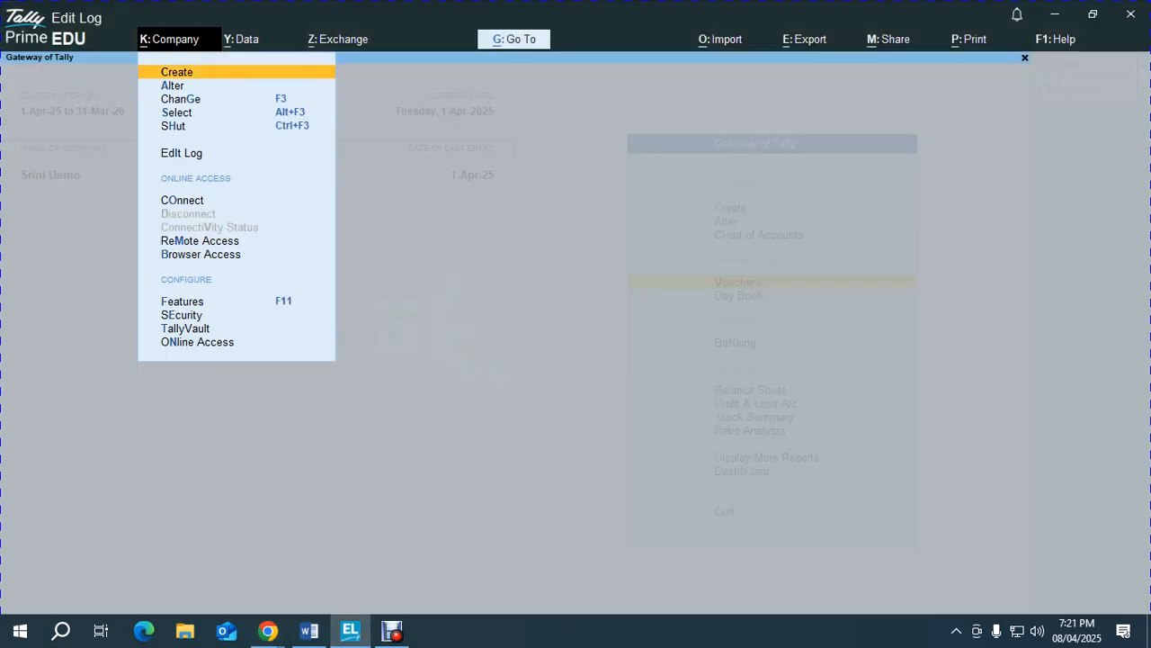
key(alt+Tab)
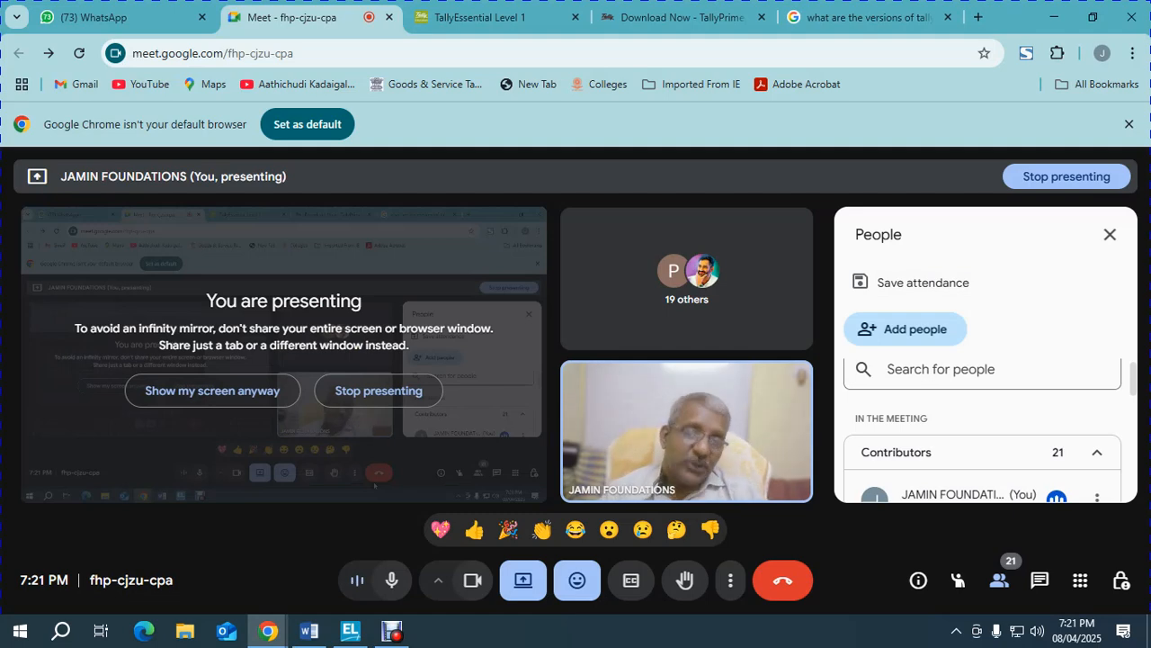
key(alt+Tab)
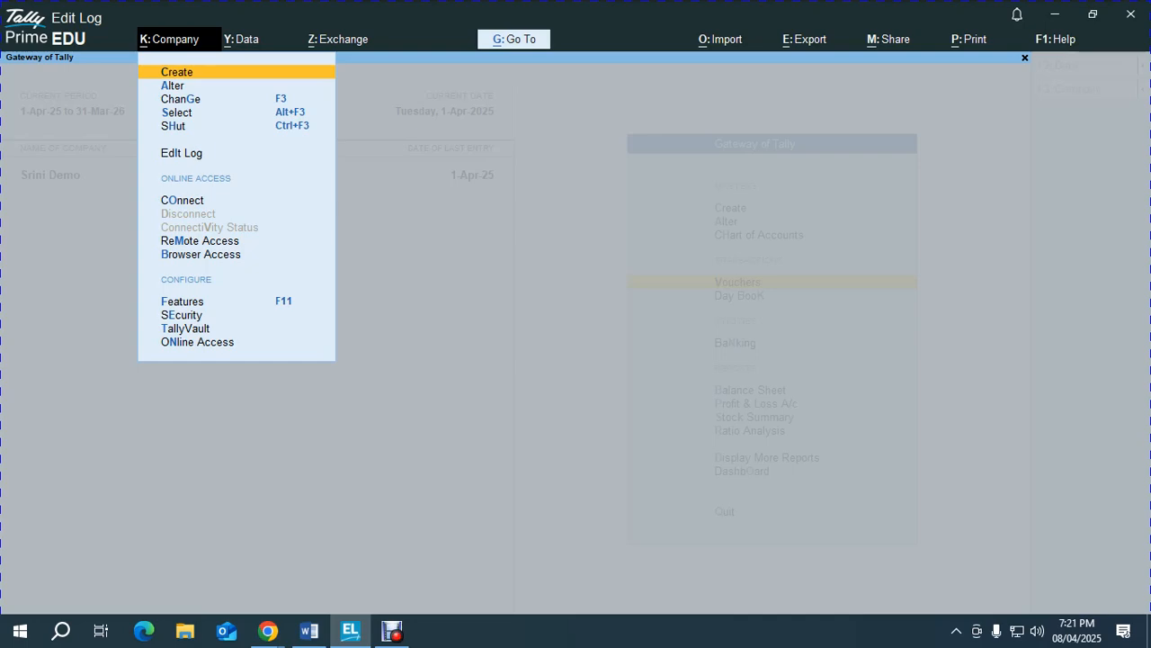
key(alt+Tab)
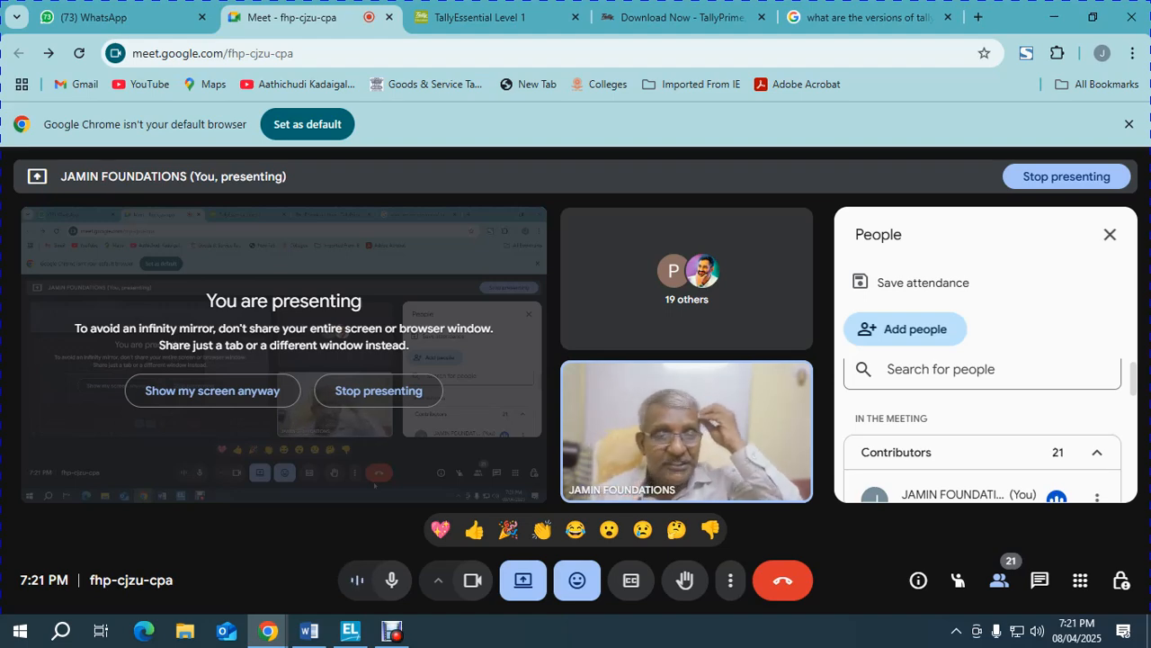
key(alt+Tab)
key(Escape)
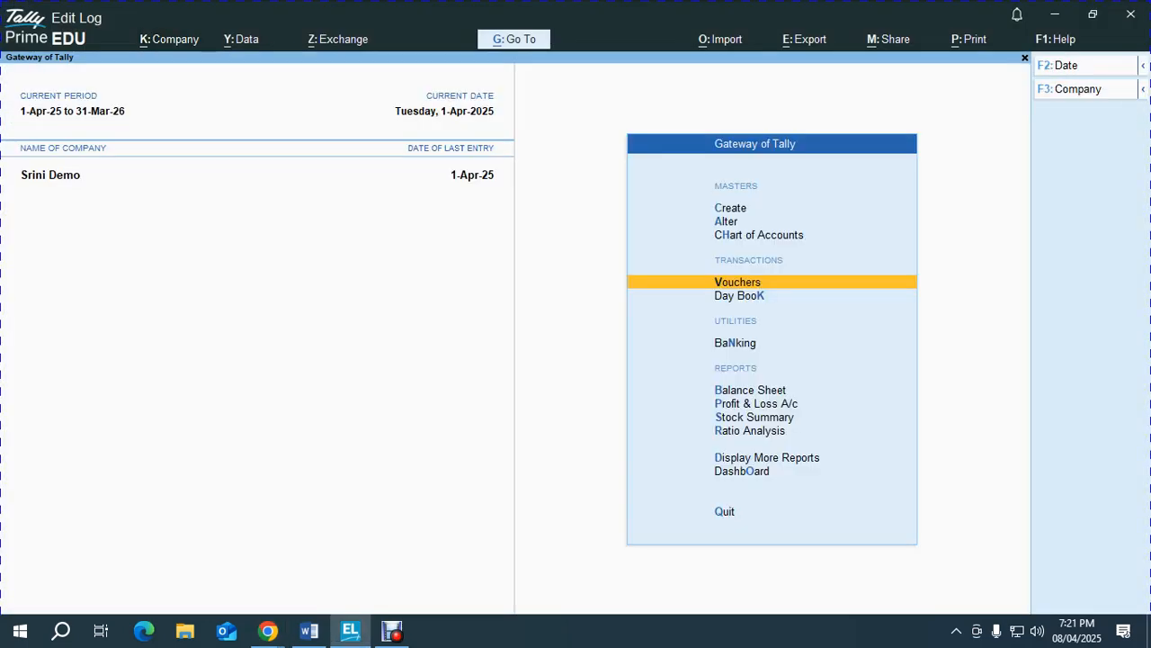
Examine the company data commands from Backup and Restore through to Repair, checking the Meet call in between.
key(alt+y)
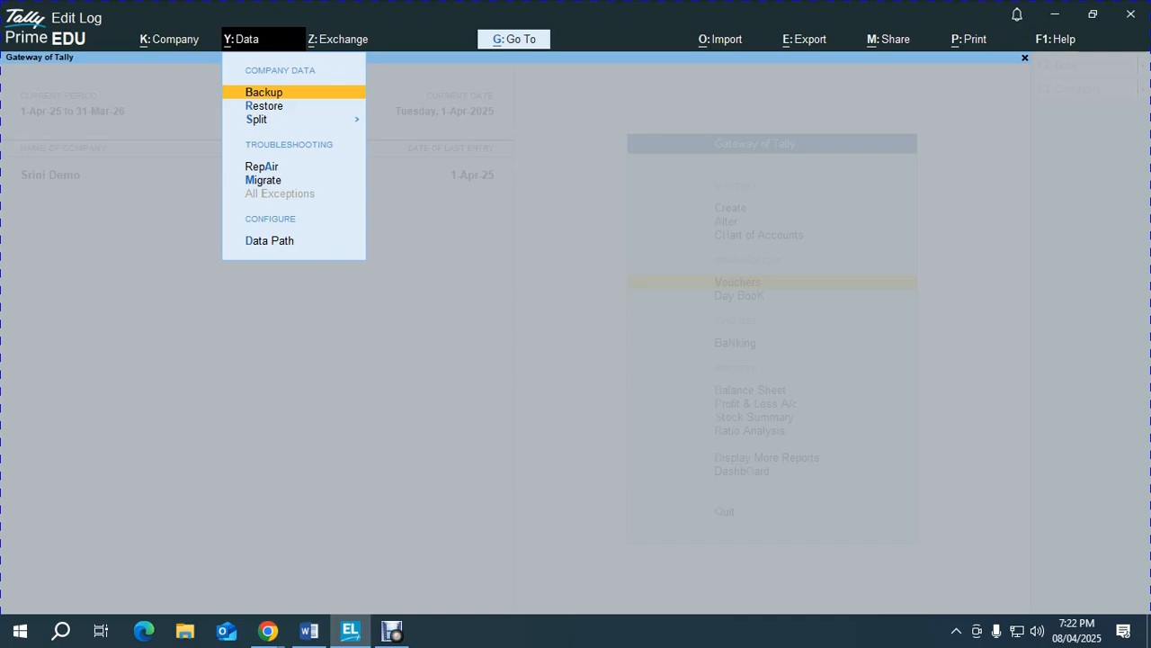
key(alt+Tab)
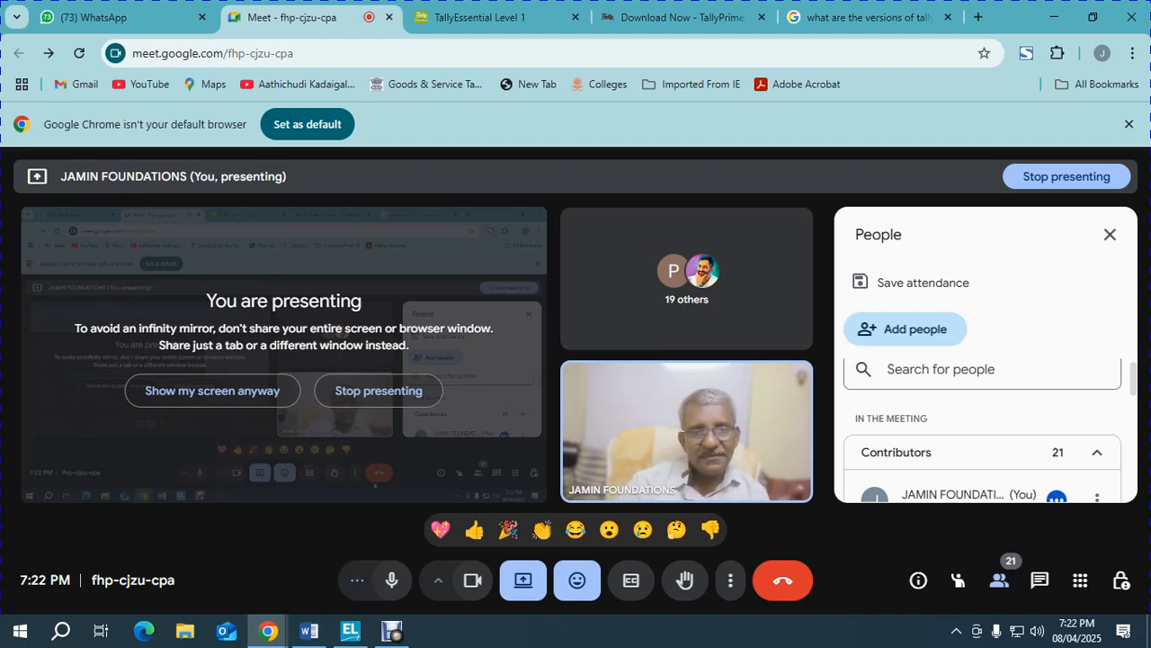
key(alt+Tab)
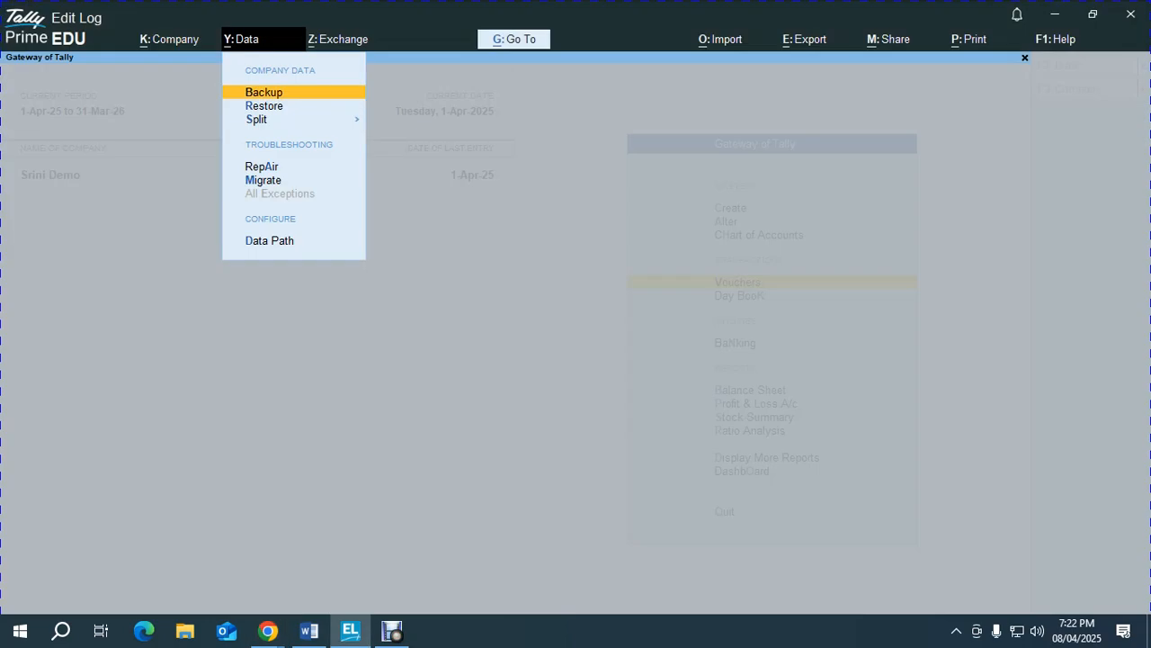
key(alt+Tab)
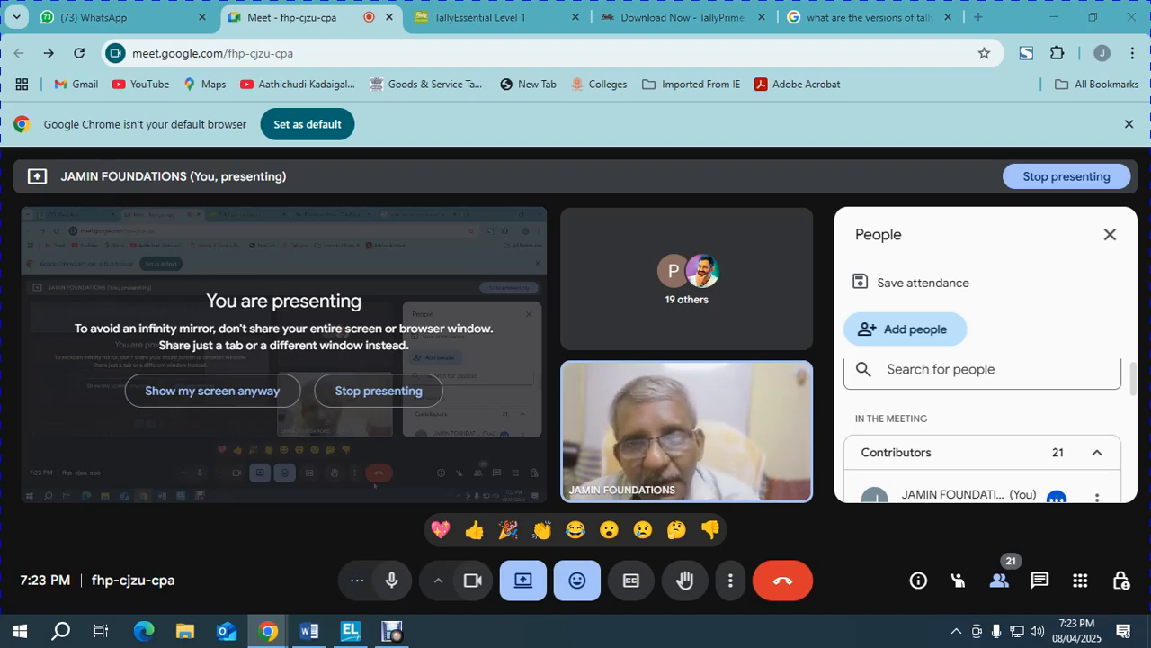
key(alt+Tab)
key(Down)
key(Down)
key(Down)
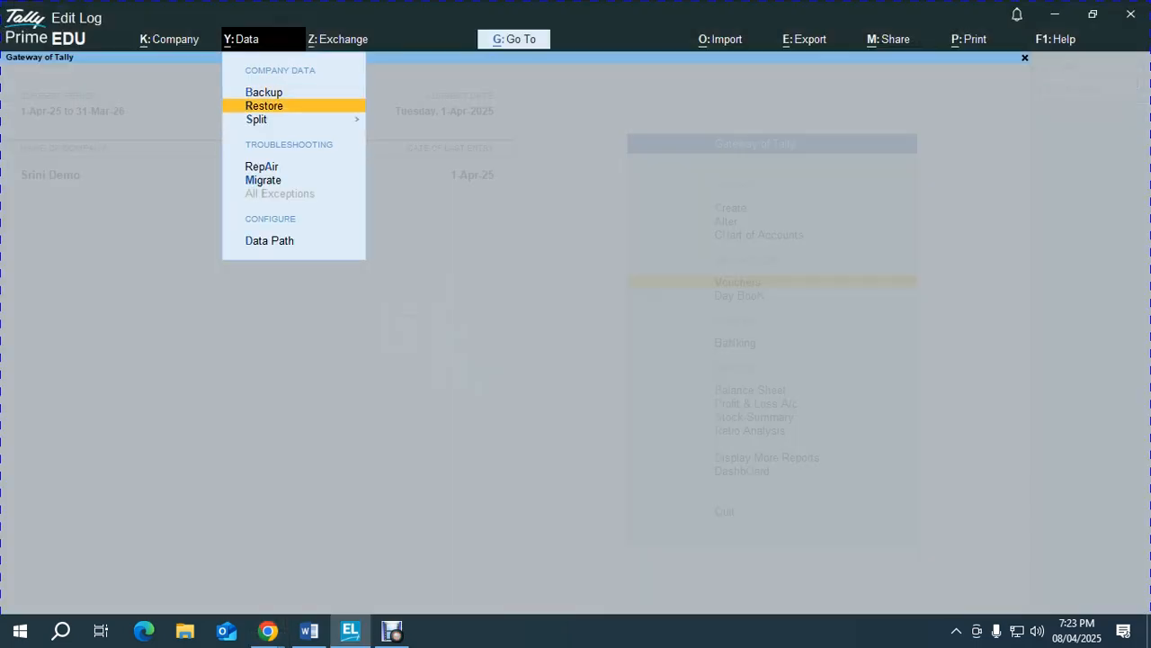
key(alt+Tab)
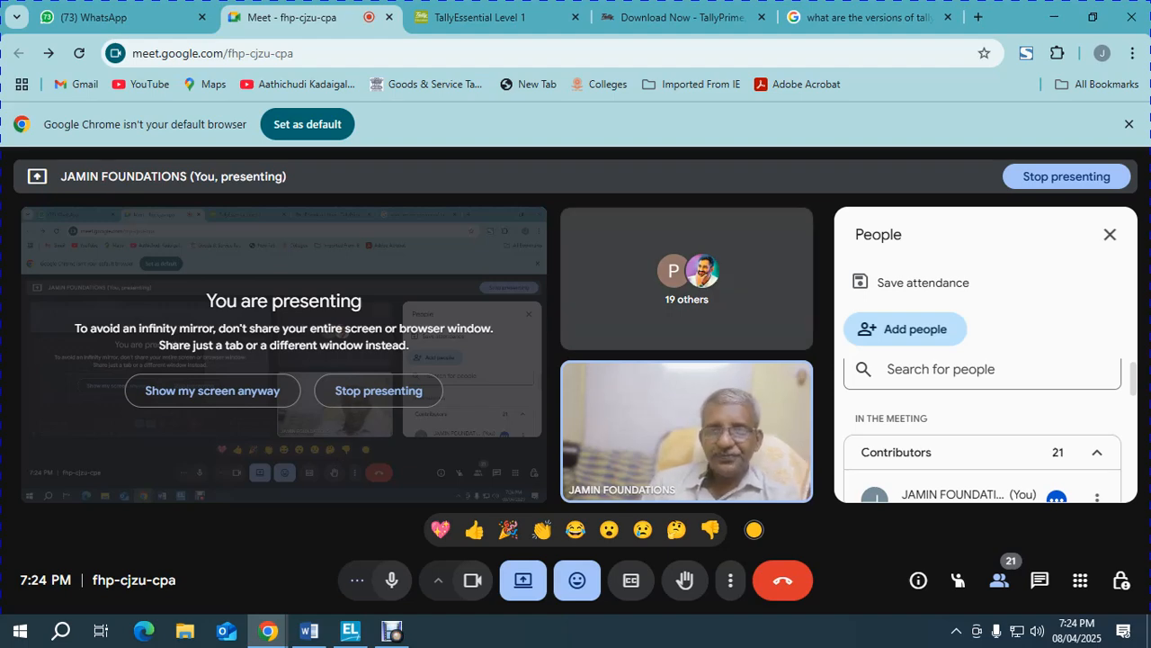
Read the course notes on the Data, Exchange and Import top-menu functions in Chrome, and return to TallyPrime.
click(477, 17)
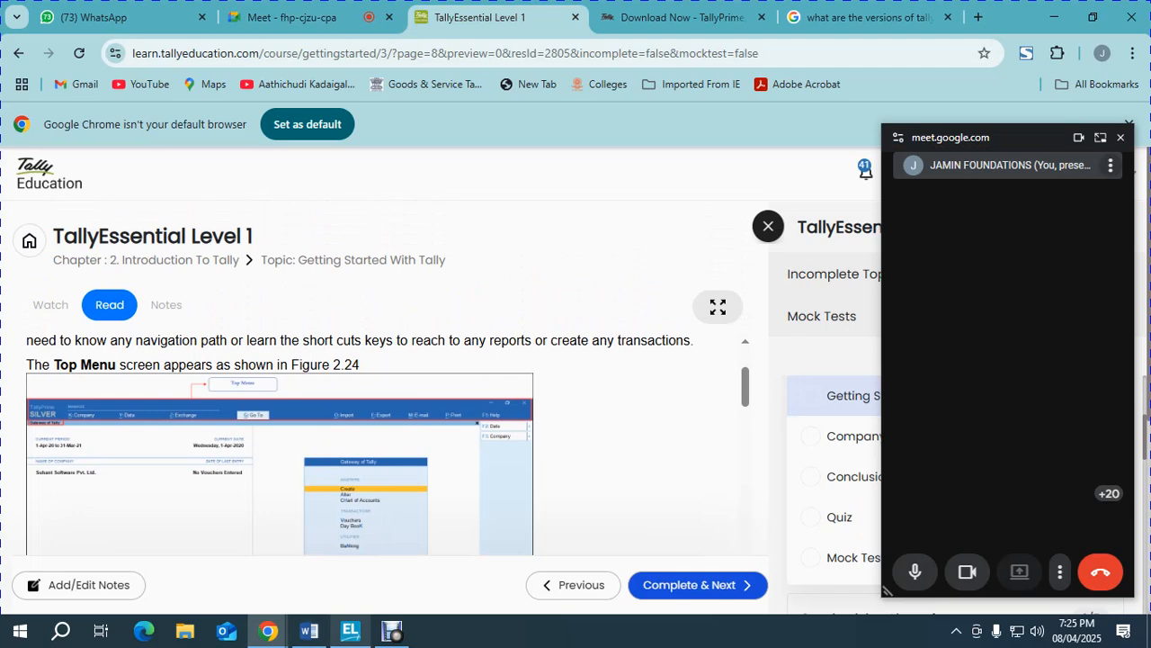
click(351, 631)
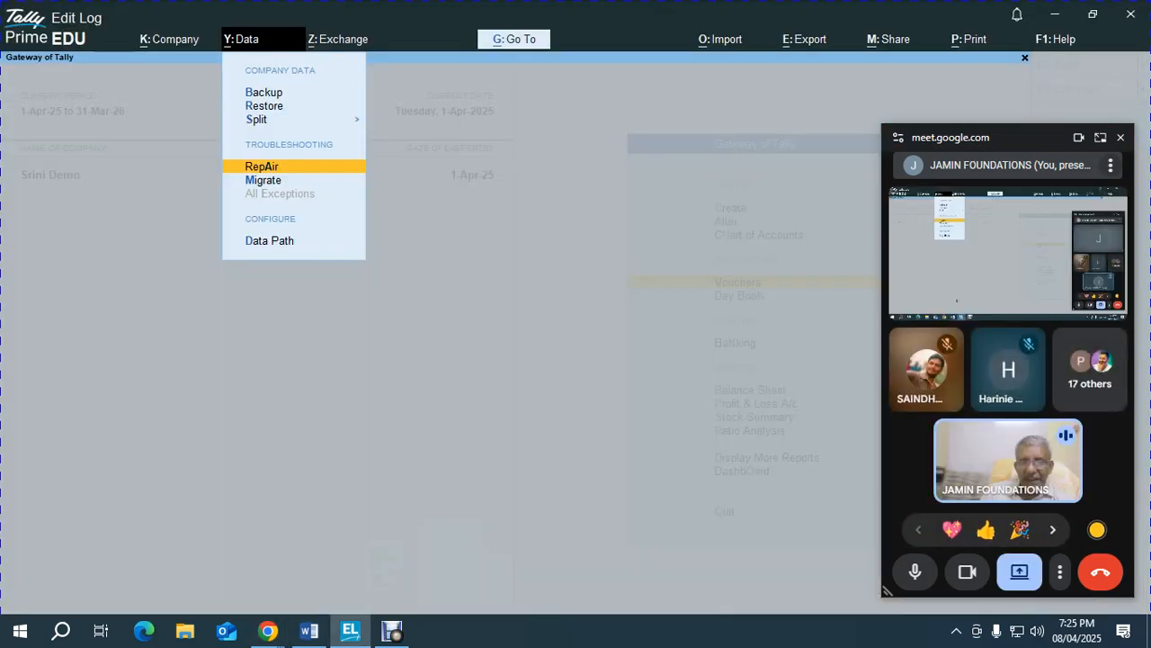
key(alt+Tab)
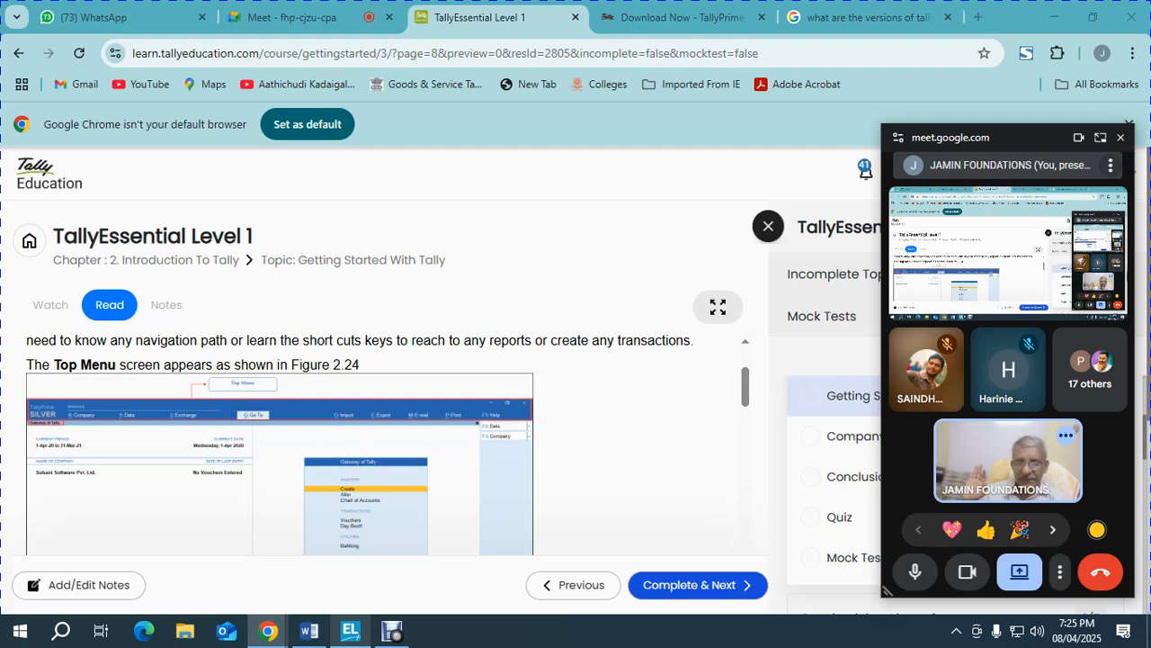
mouse_move(350, 629)
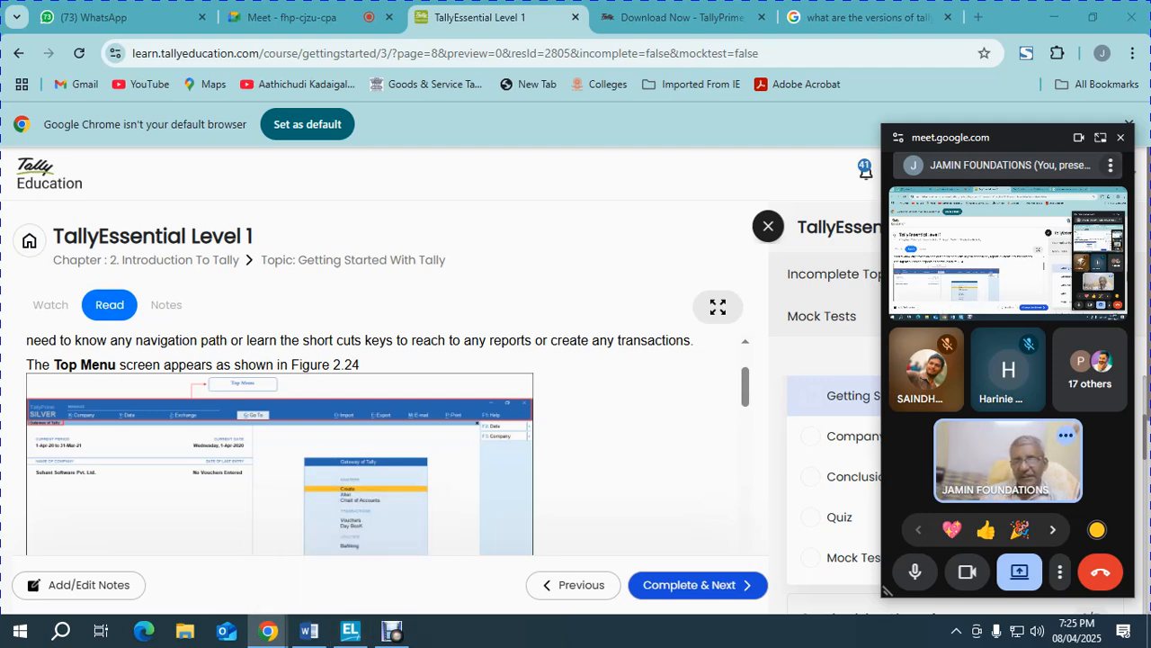
scroll(387, 441, down, 5)
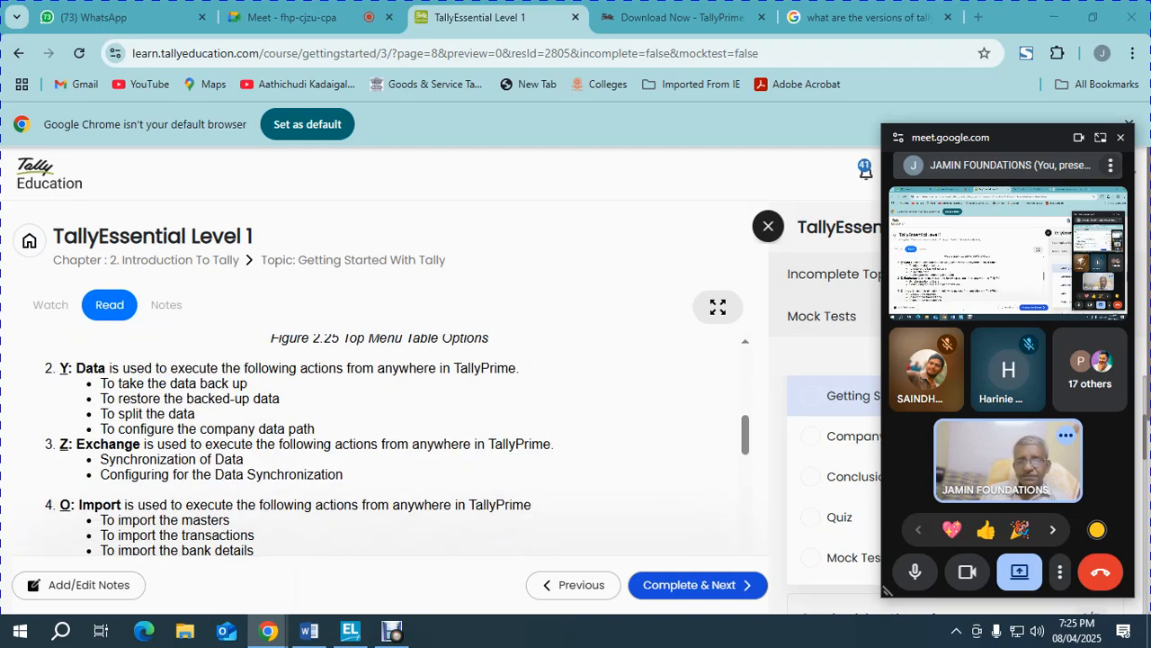
click(350, 630)
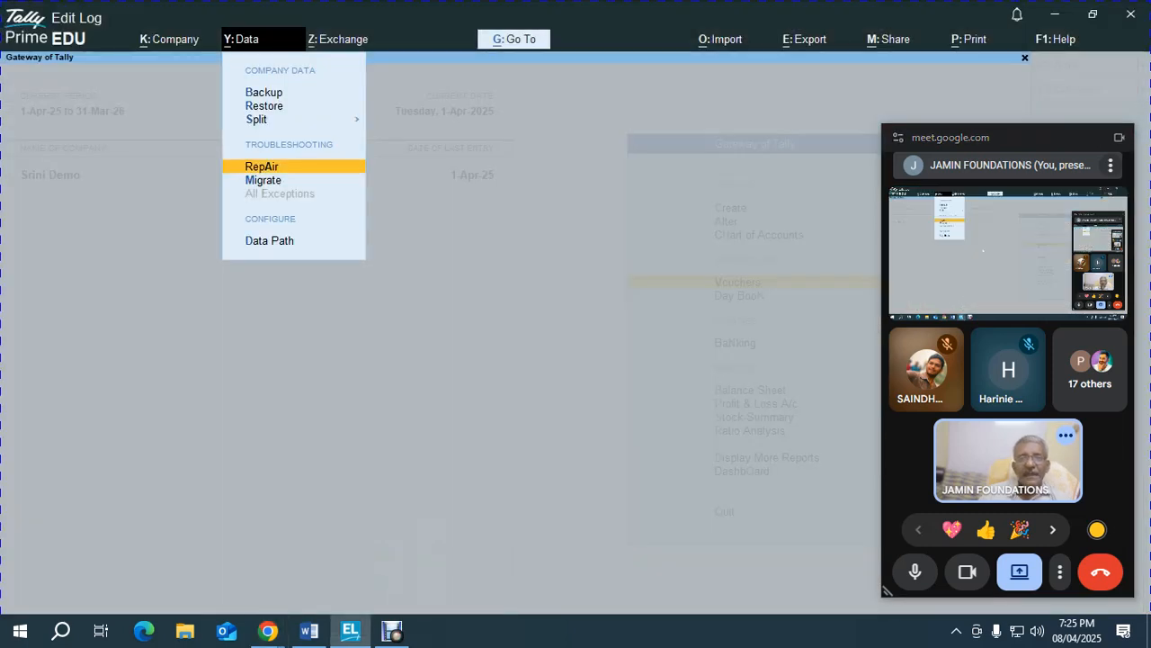
Review the data exchange options for GST, banking and synchronisation, and return to the Gateway of Tally.
key(Escape)
key(alt+z)
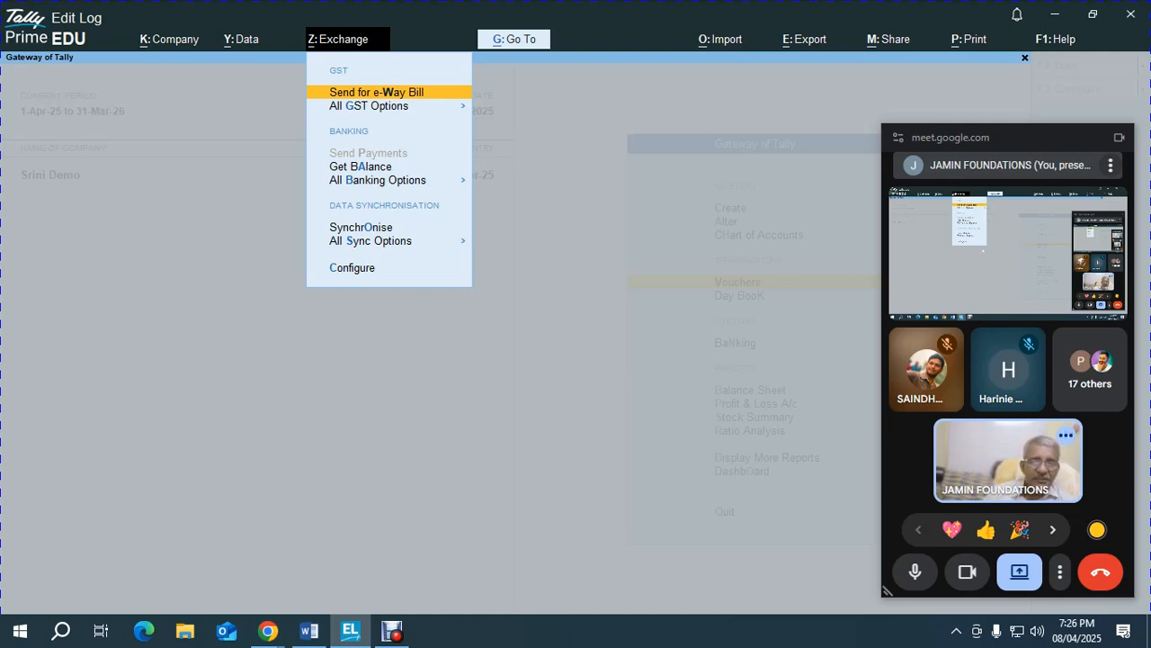
key(Escape)
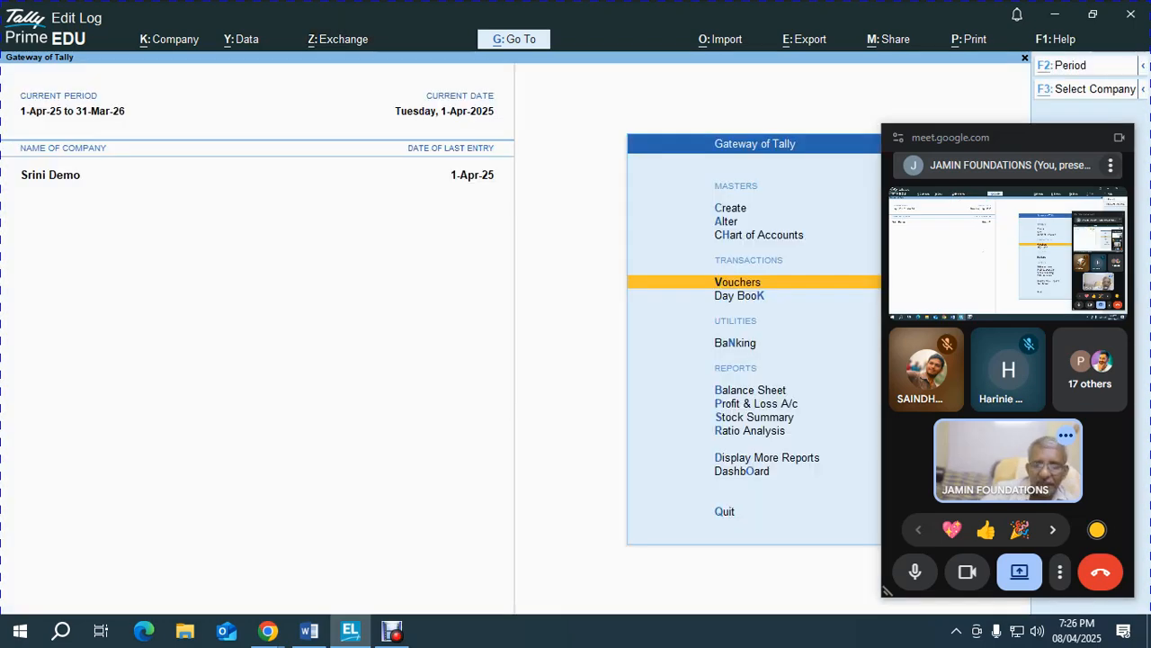
Search the Go To report list for Balance and open the saved view Balance Sheet - My View.
key(alt+g)
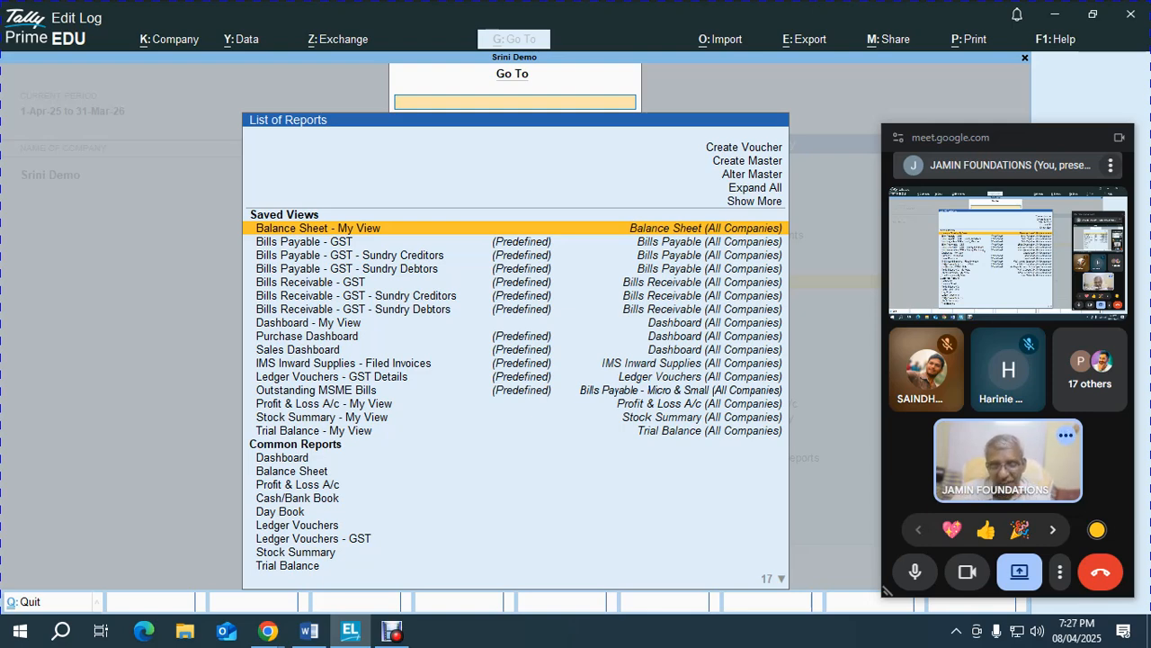
key(Escape)
key(alt+g)
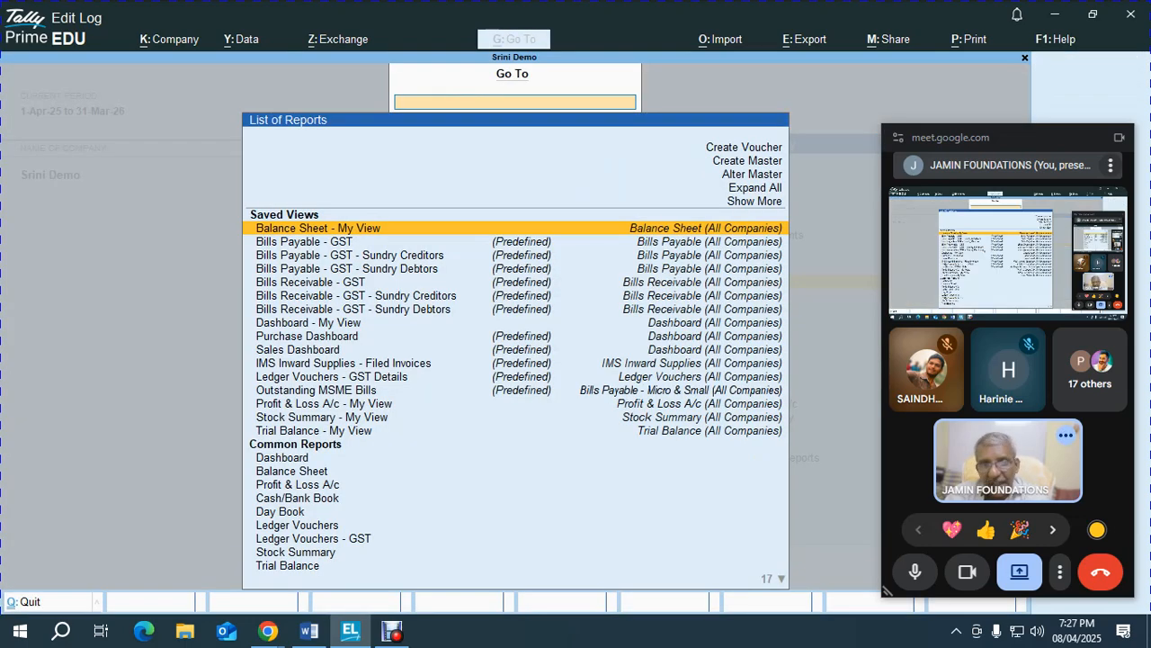
text(Balance)
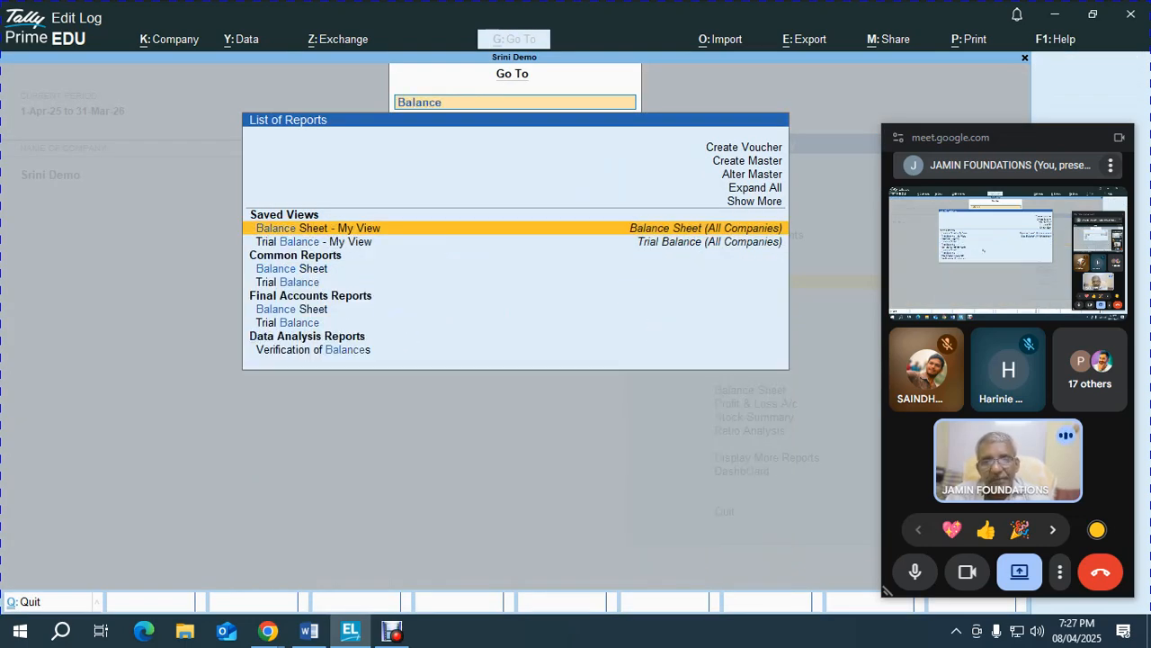
key(Return)
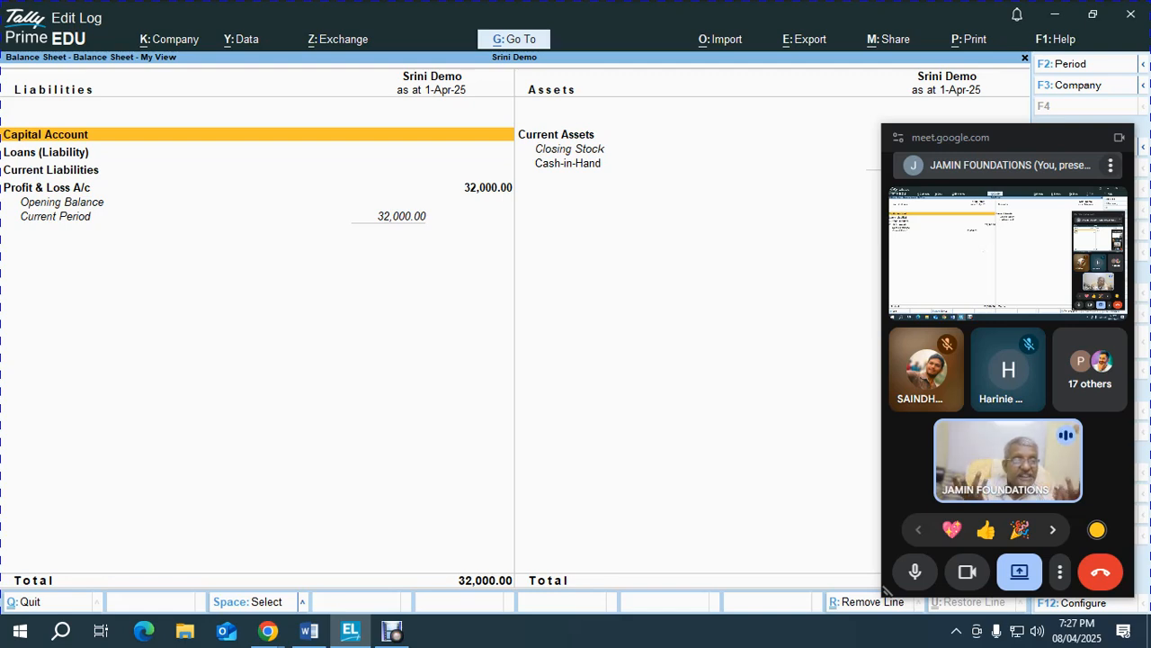
Search the Go To report list for Cashf and open the Cash Flow report, checking the Meet call briefly.
key(Escape)
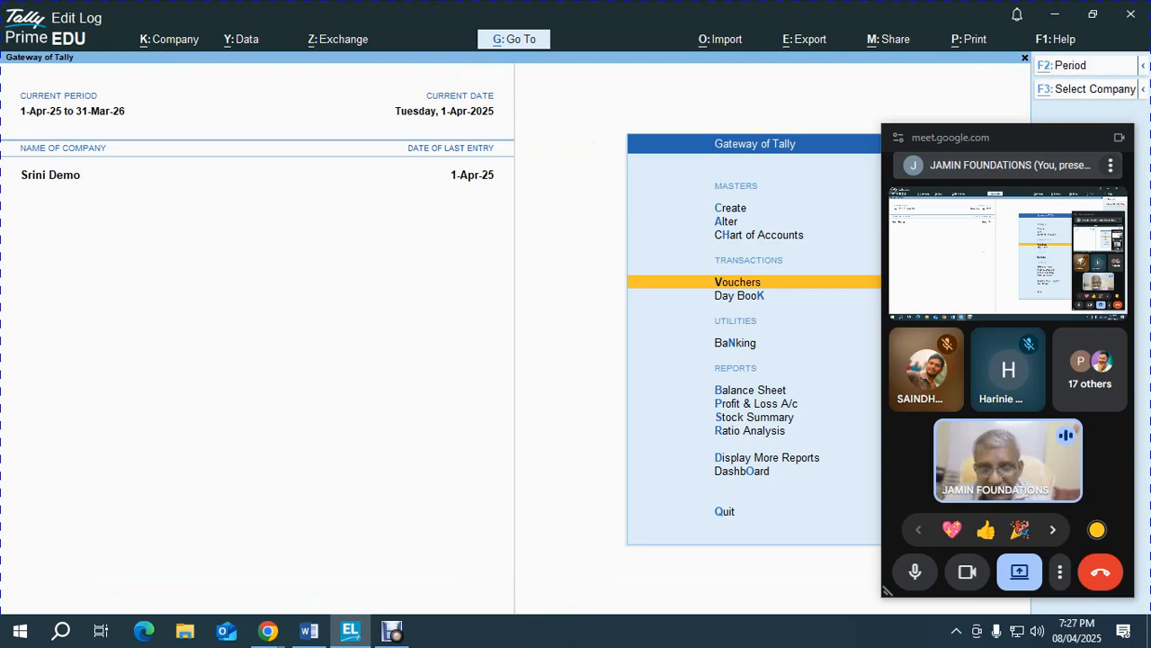
key(alt+g)
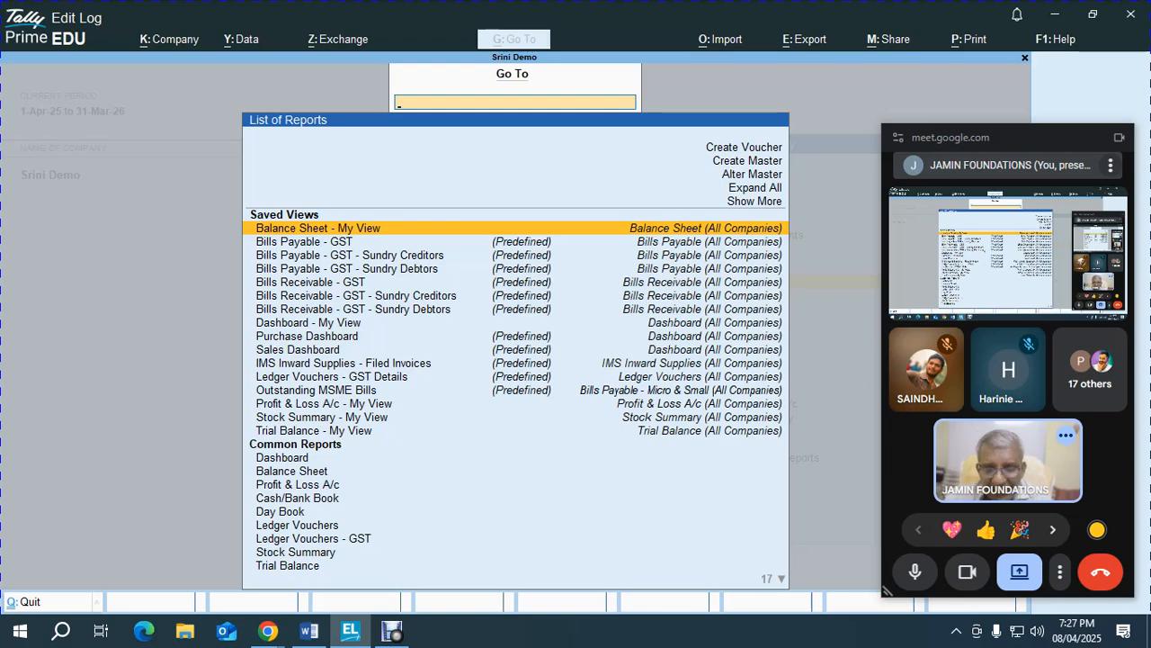
text(Cashf)
key(Down)
key(Up)
key(Return)
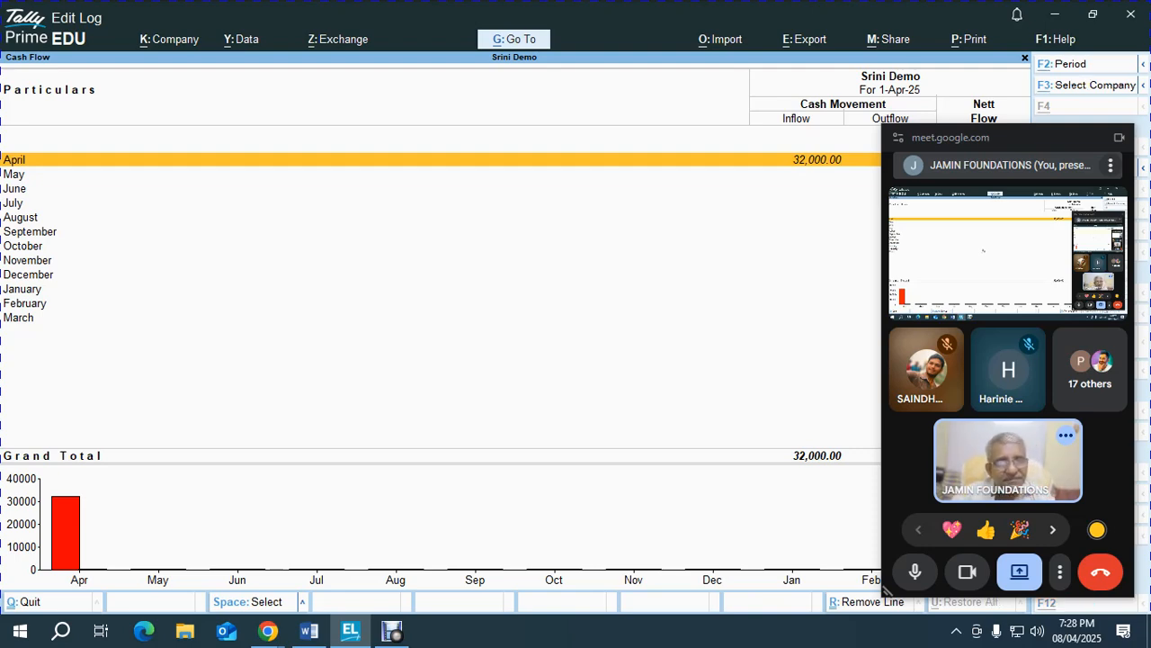
key(alt+Tab)
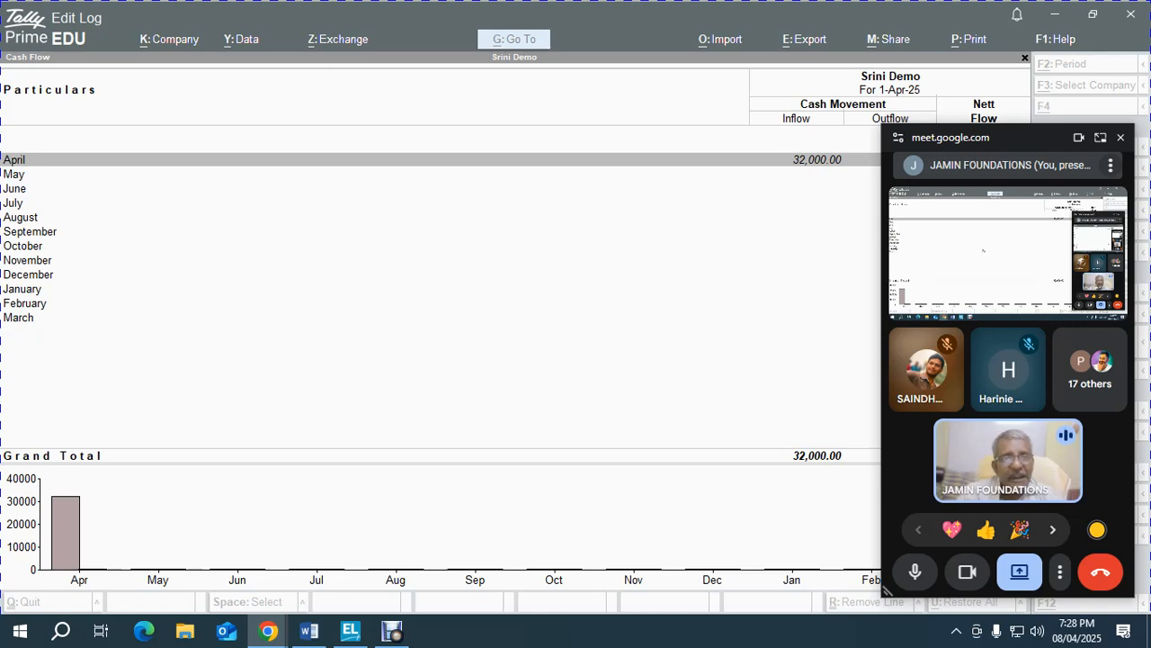
key(alt+Tab)
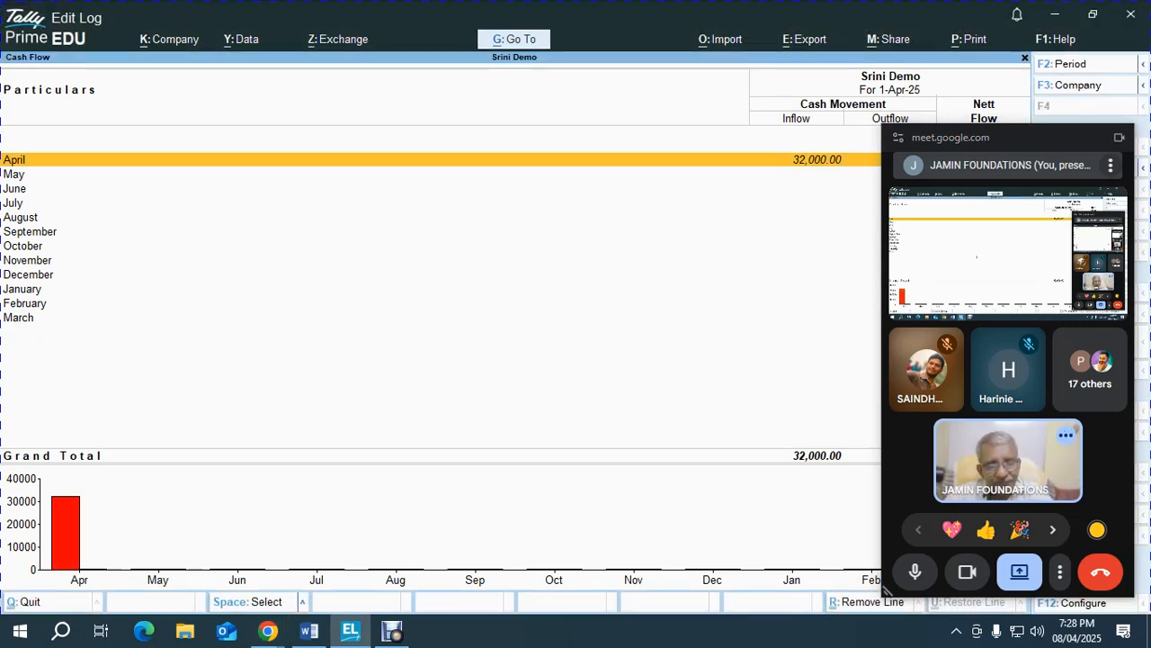
Review the import options, expand Manage to its Excel entries, and close the floating Meet window.
key(alt+o)
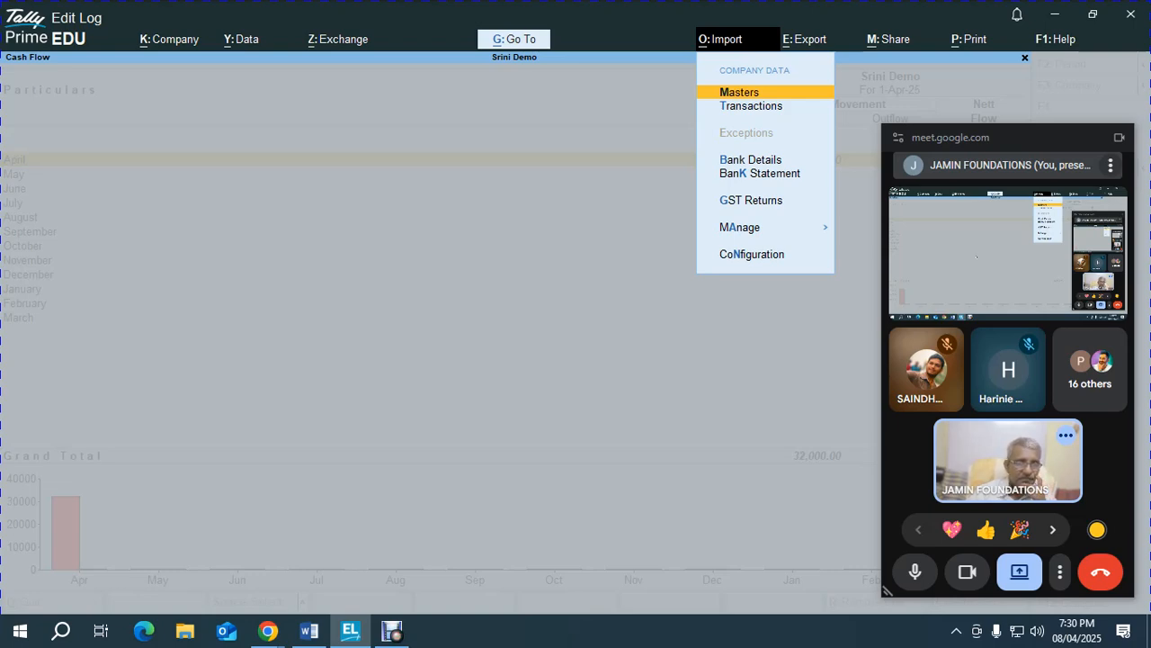
key(Down)
key(Down)
key(Down)
key(Down)
key(Down)
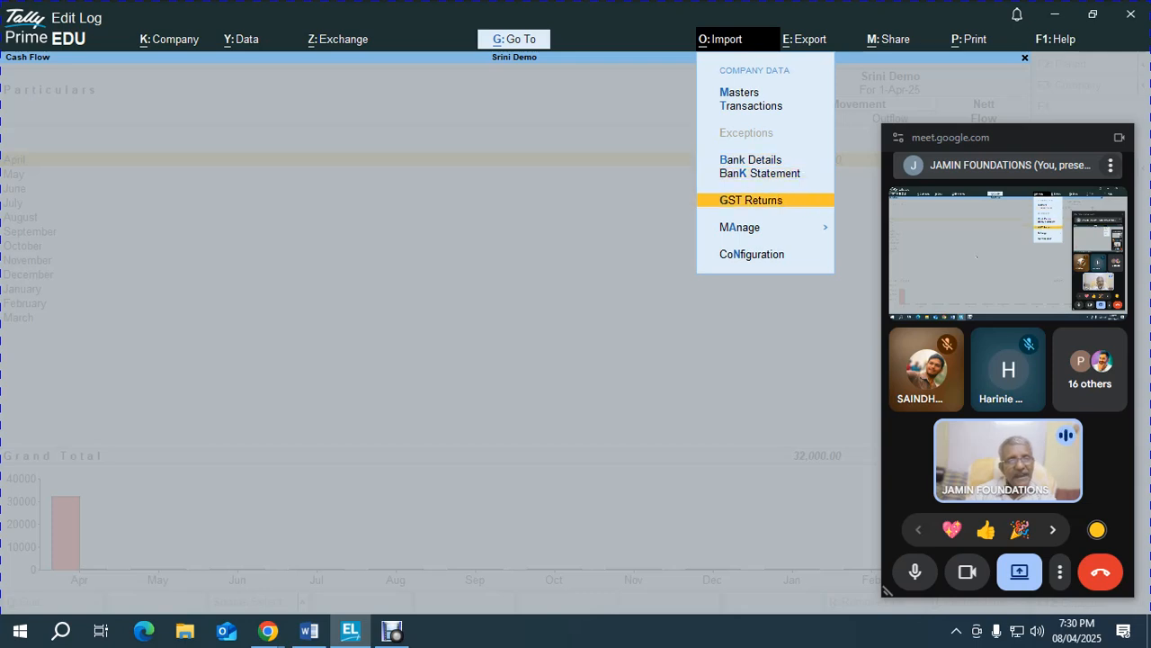
key(Return)
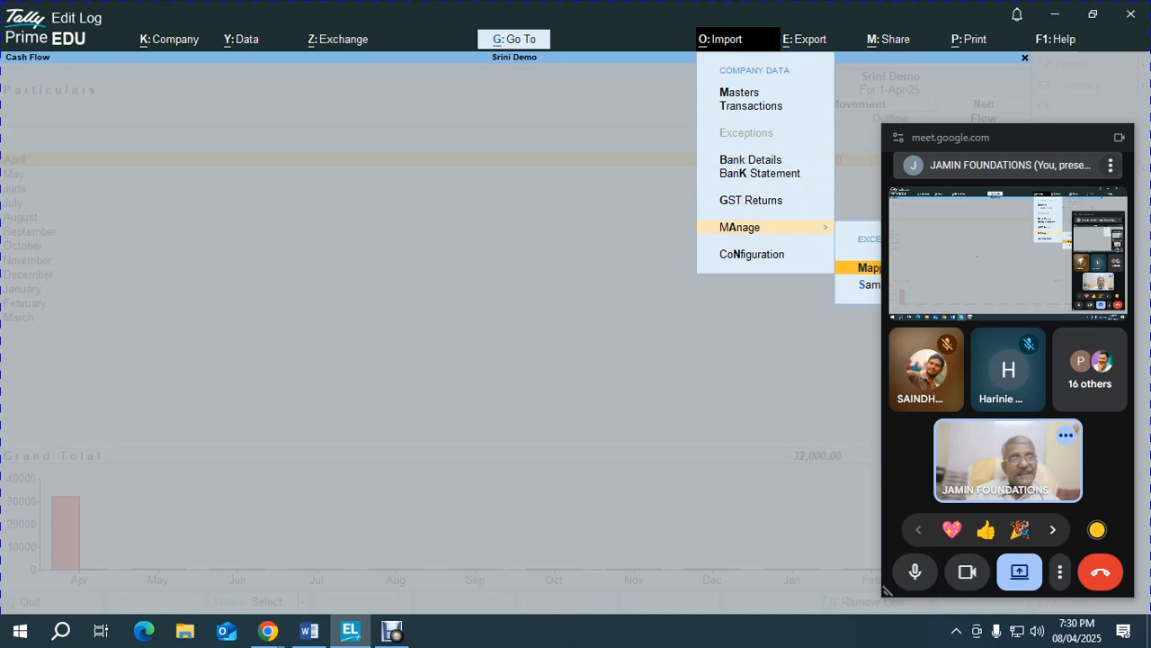
click(1121, 138)
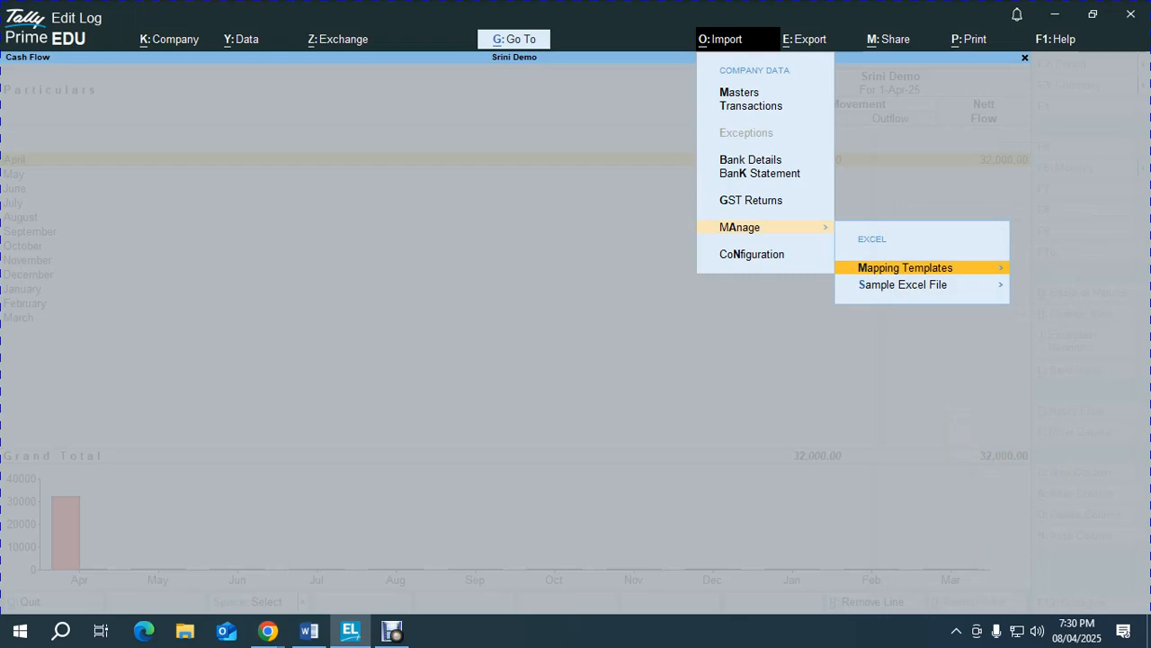
Look at the TallyEssential course notes and the Meet call in Chrome, and return to TallyPrime.
key(alt+Tab)
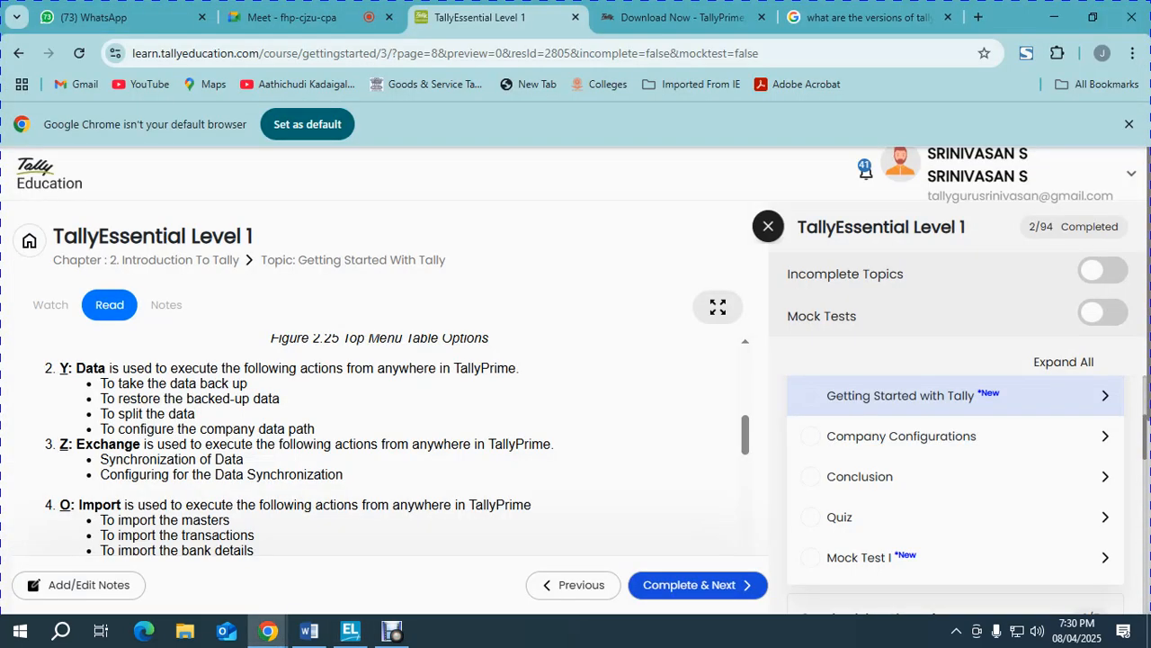
key(alt+Tab)
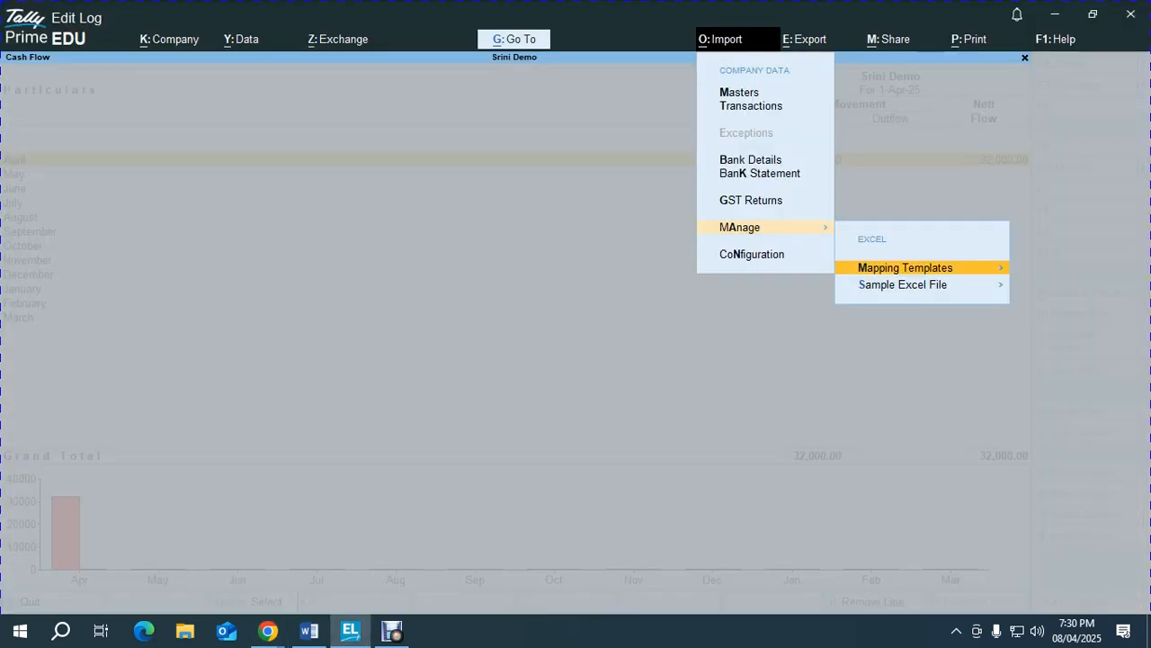
key(alt+Tab)
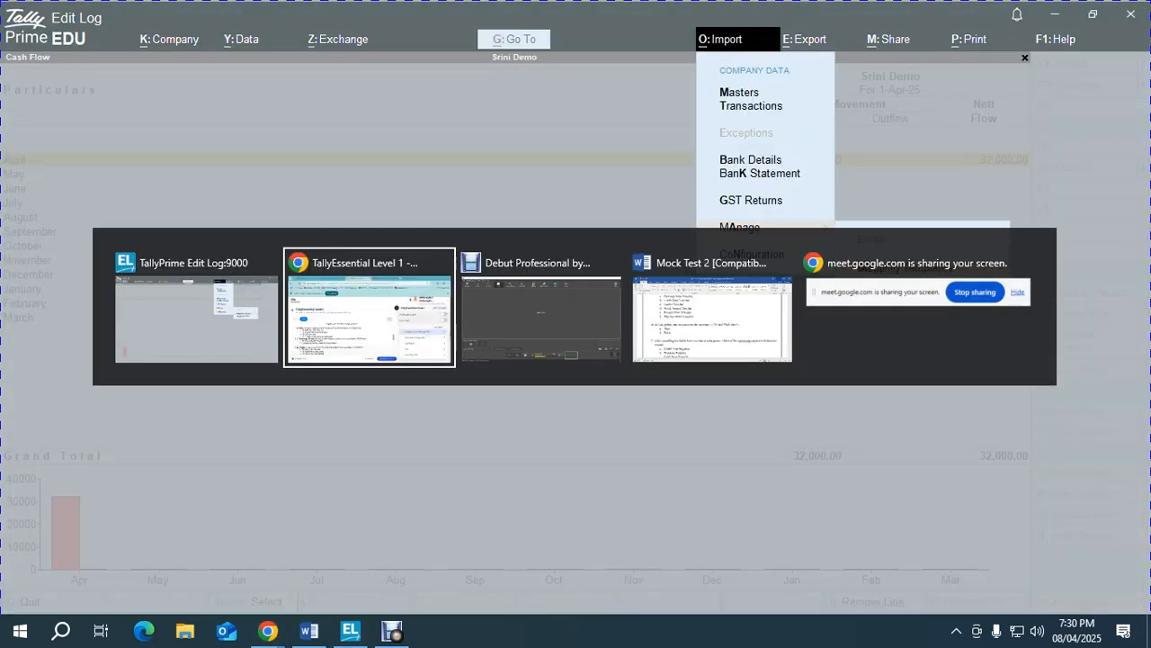
key(alt+Tab)
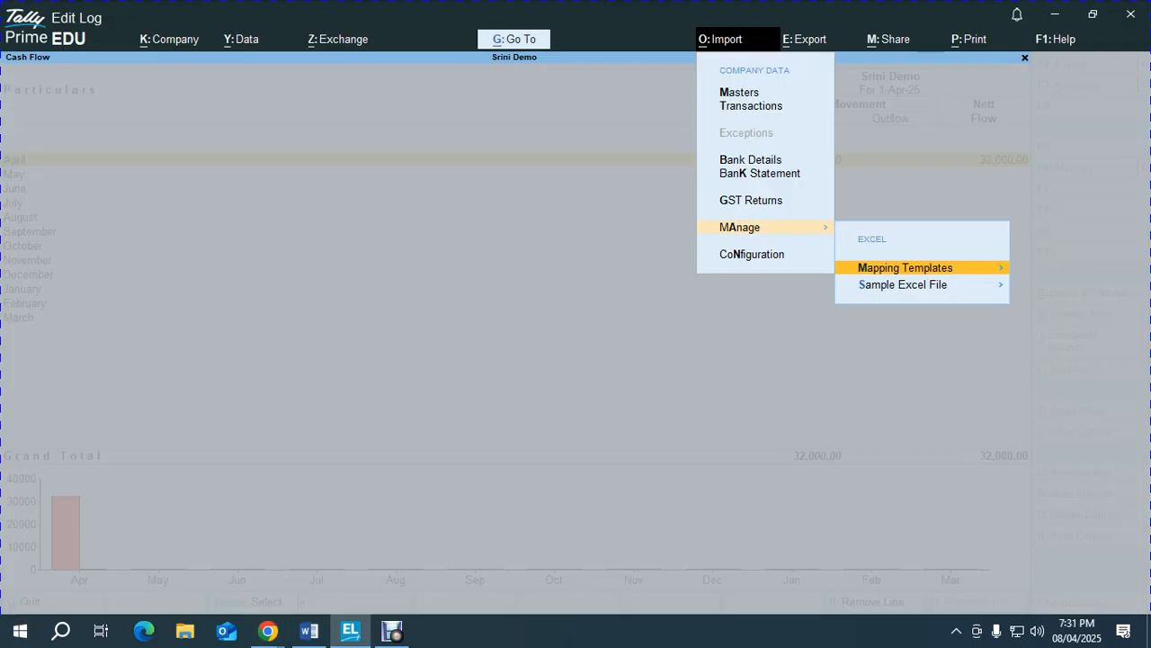
key(alt+Tab)
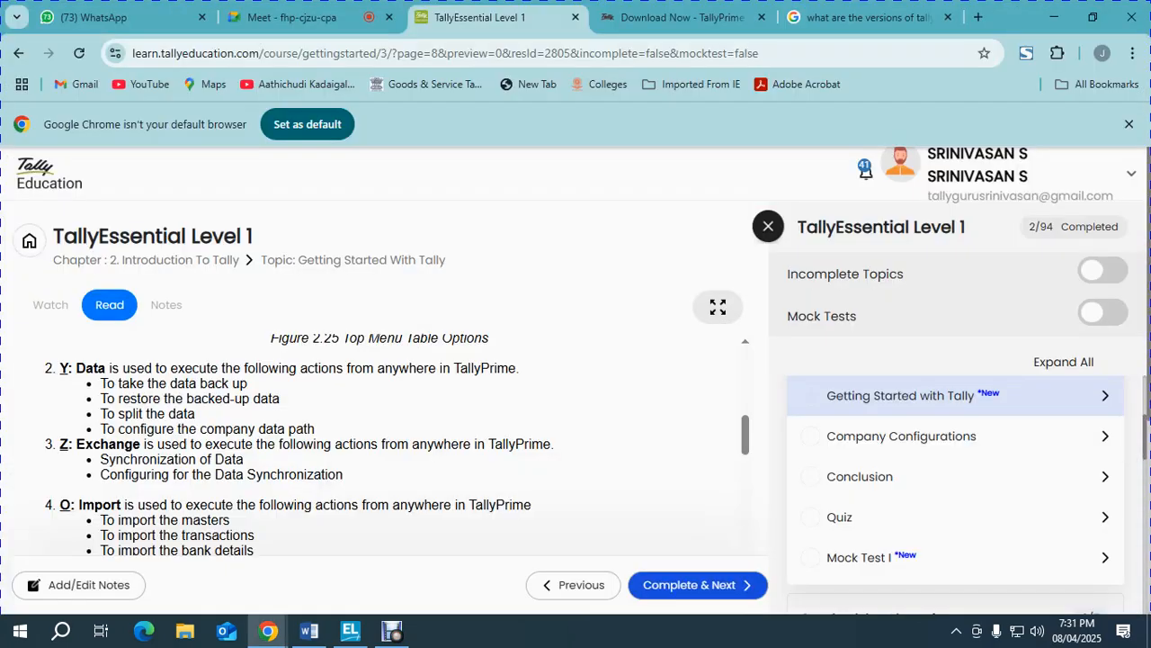
click(305, 17)
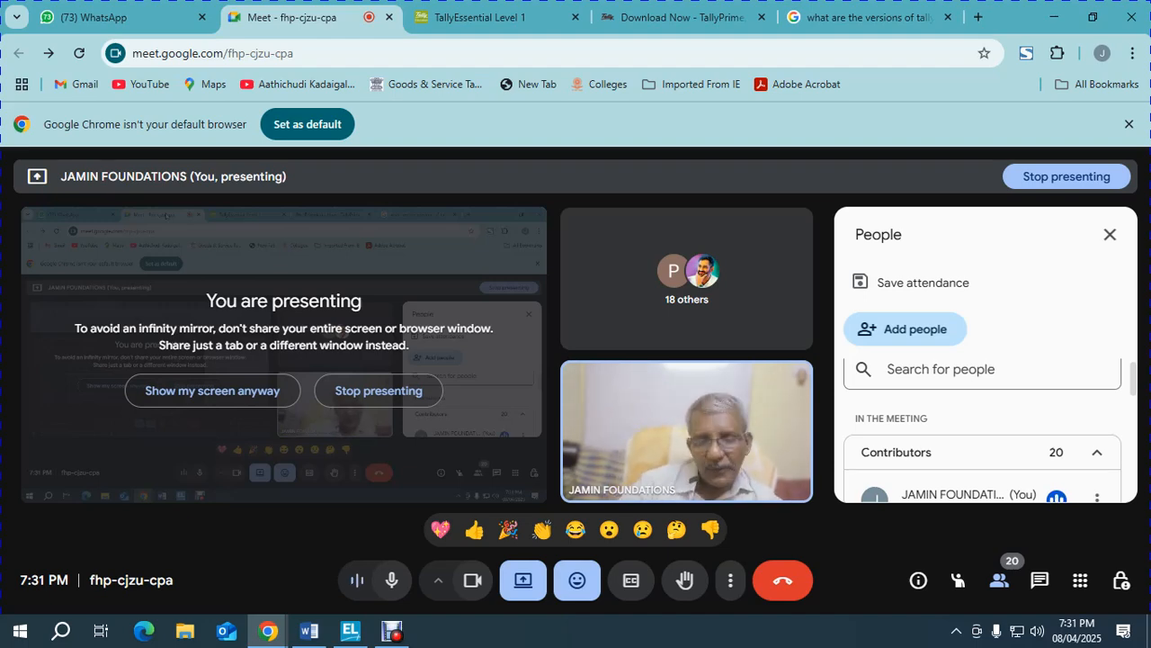
key(alt+Tab)
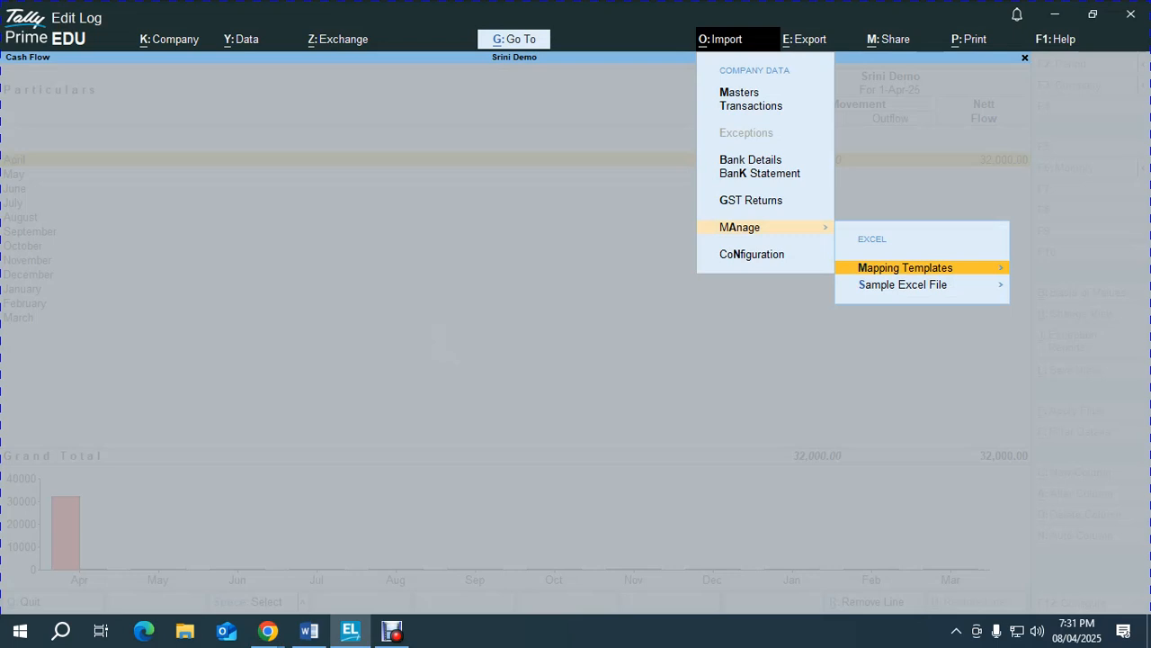
Review the e-mail and WhatsApp sharing options for the Cash Flow report, checking the Meet call in between.
key(alt+m)
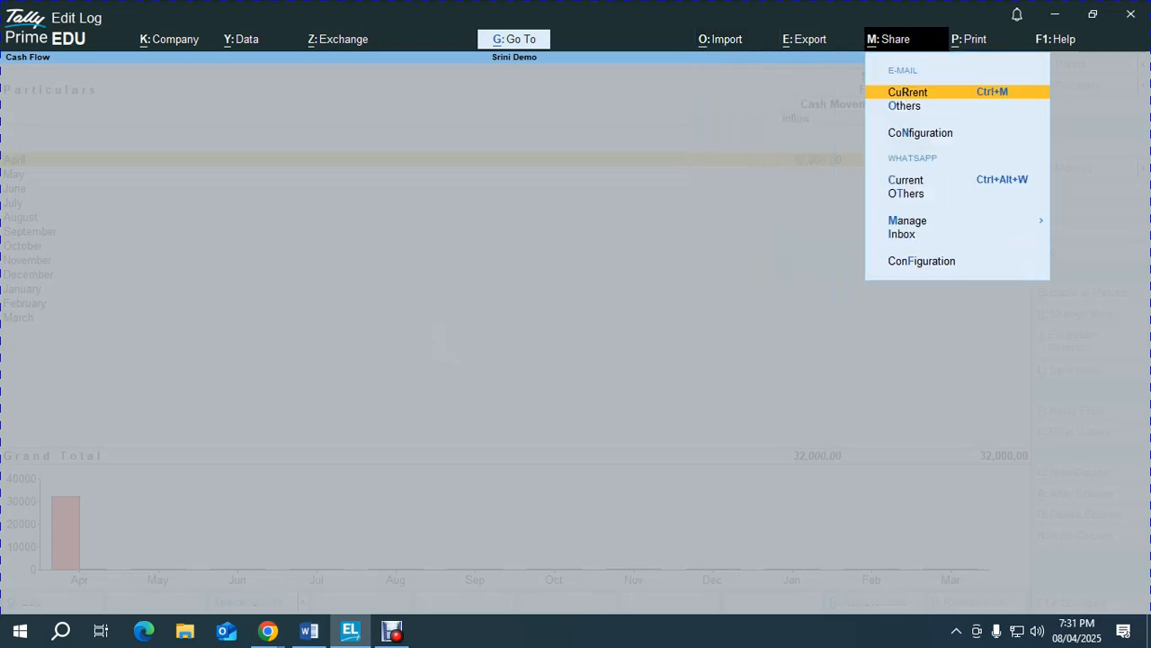
key(alt+Tab)
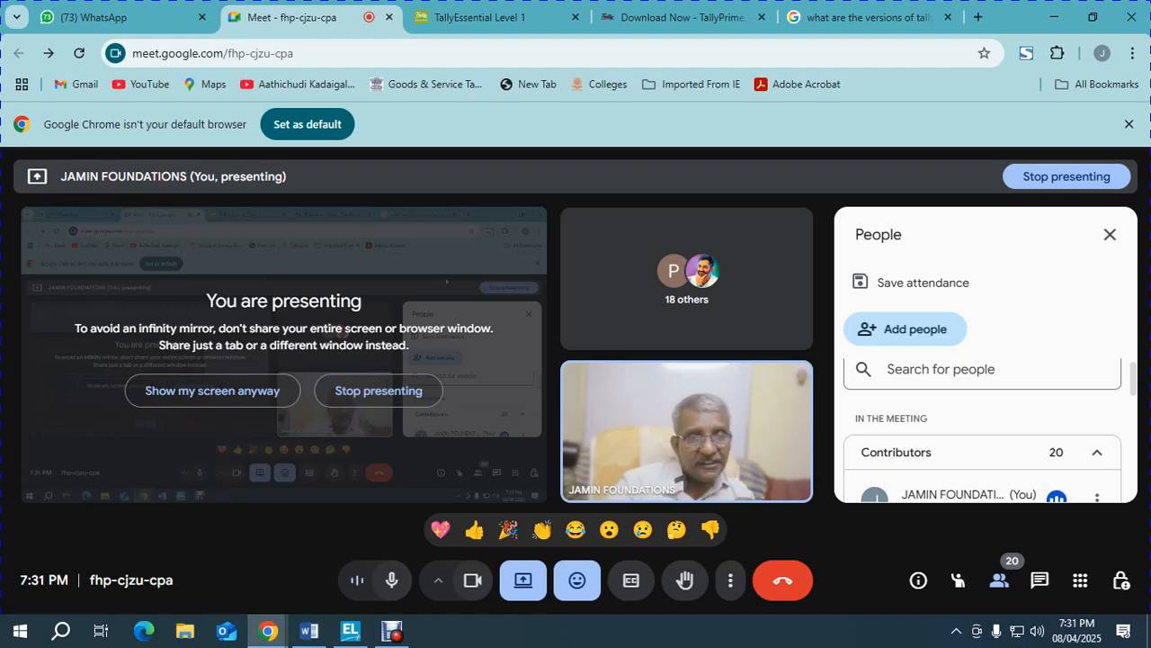
key(alt+Tab)
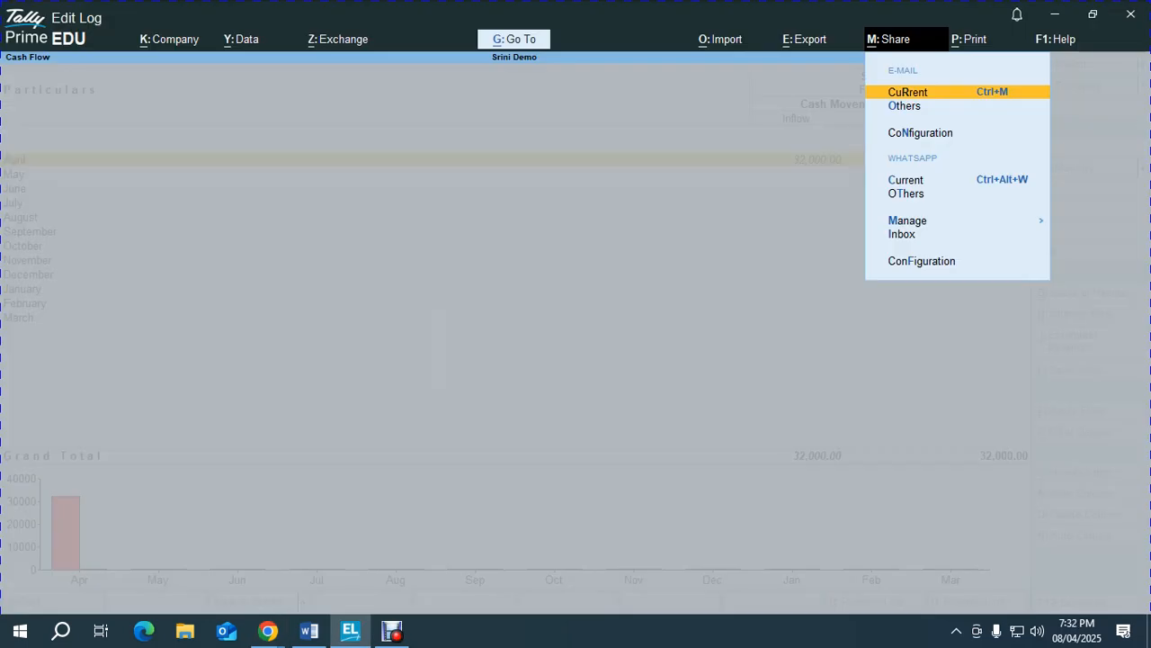
key(alt+Tab)
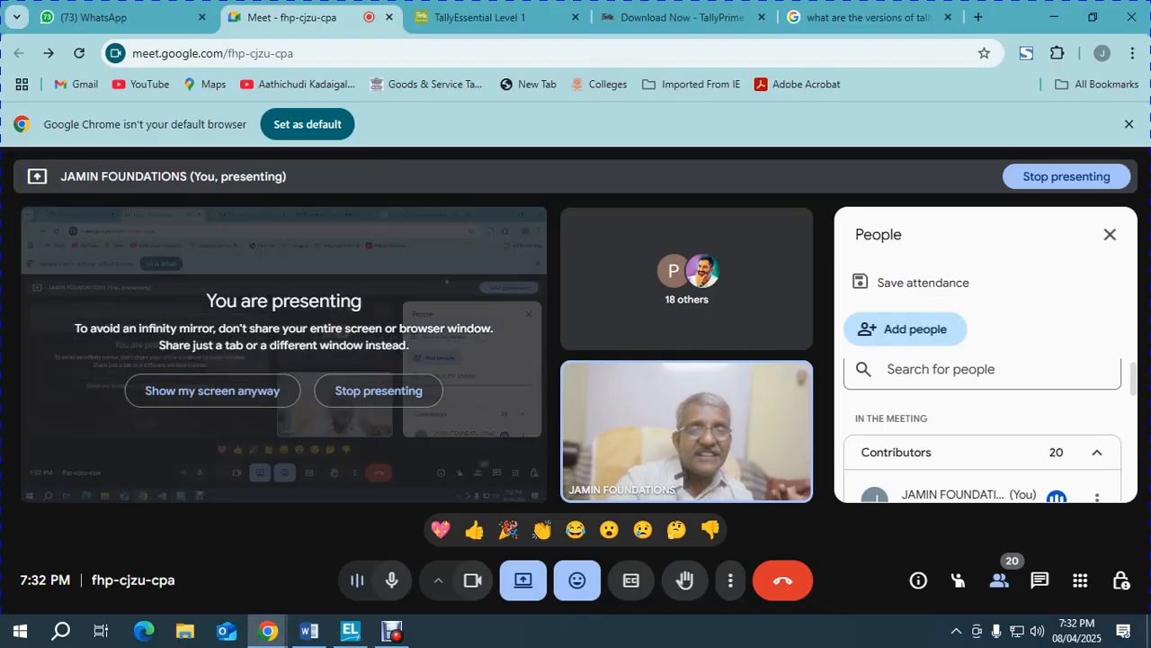
key(alt+Tab)
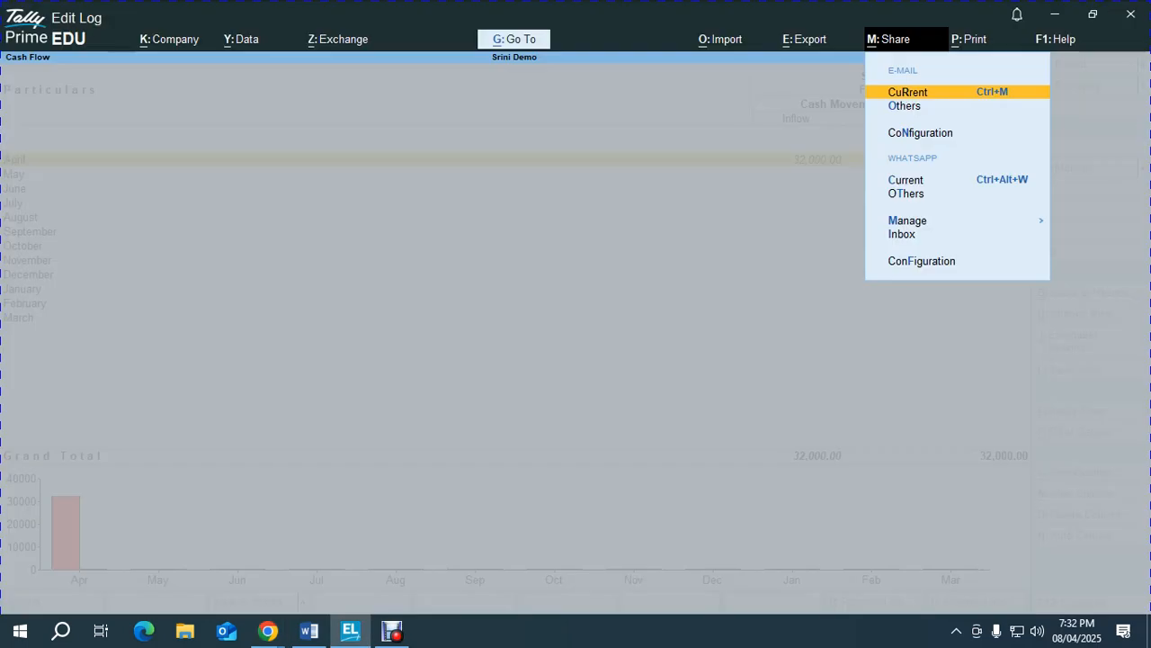
key(Escape)
Close the Cash Flow report and open Vouchers from the Gateway of Tally, checking the Meet call in between.
key(alt+Tab)
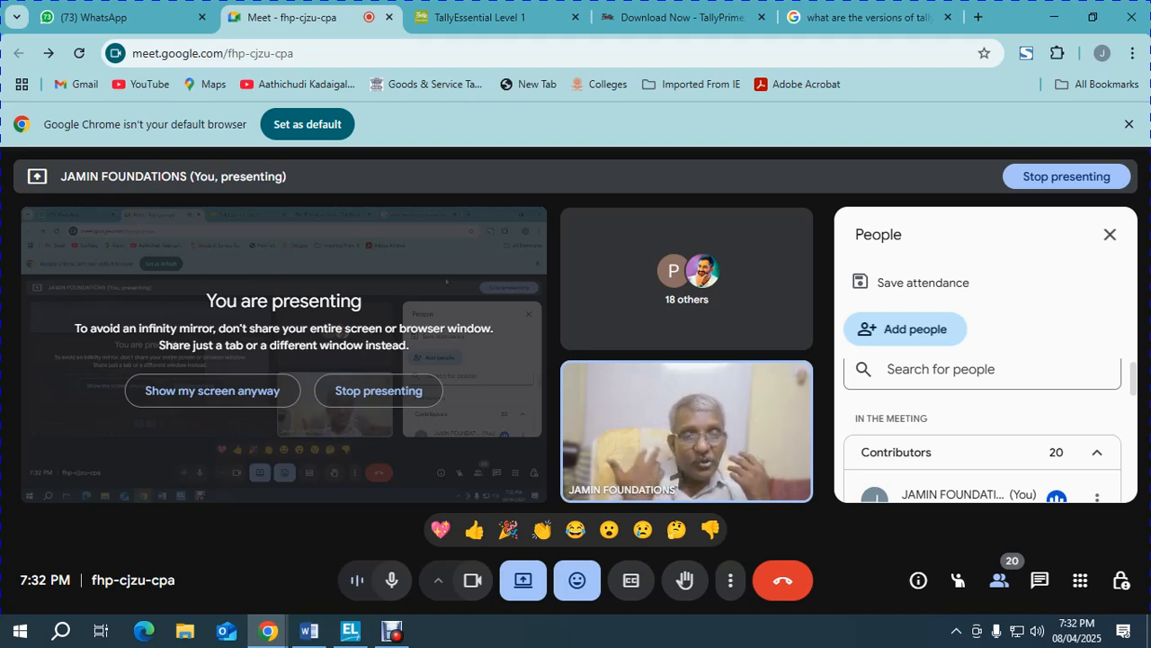
key(alt+Tab)
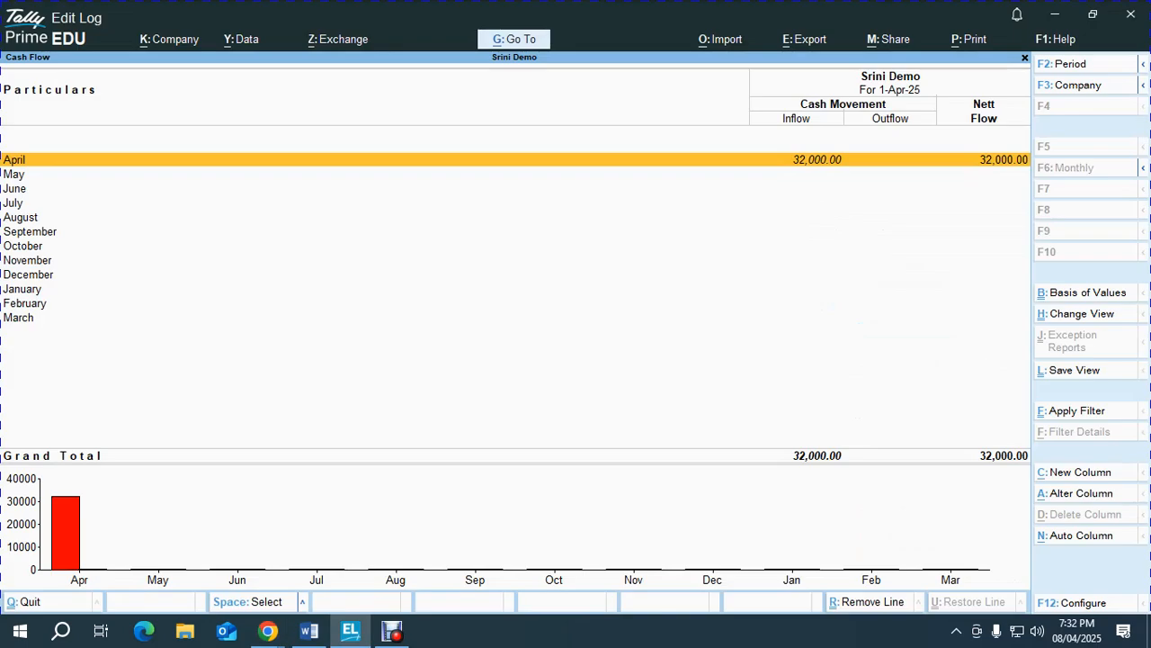
key(Escape)
key(alt+Tab)
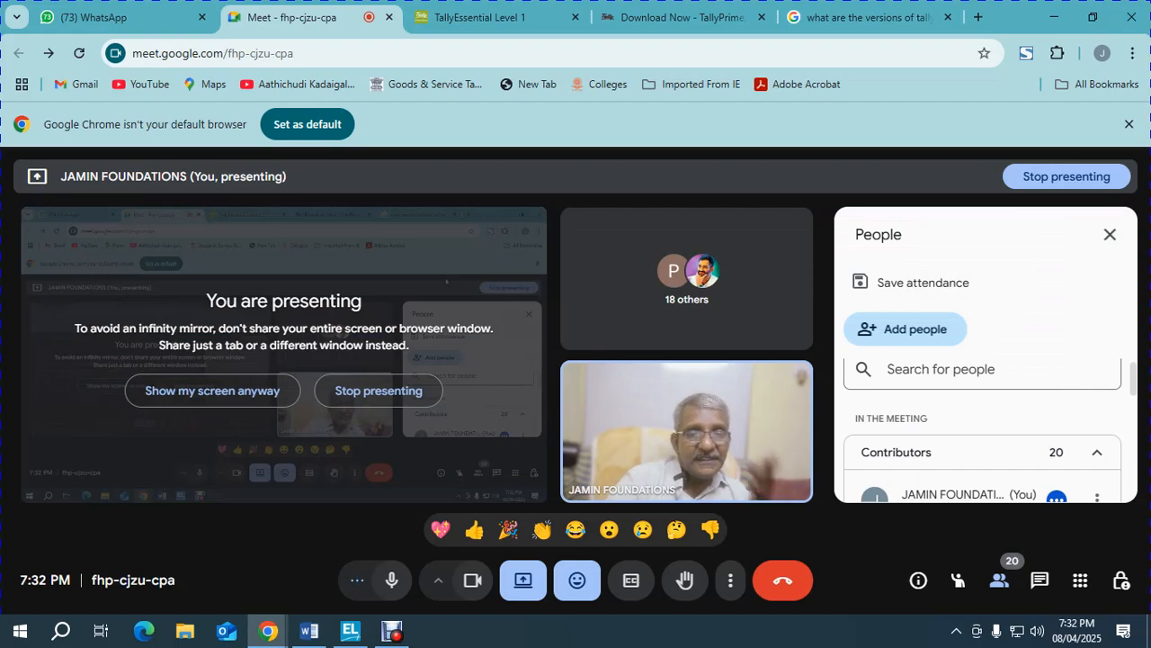
key(alt+Tab)
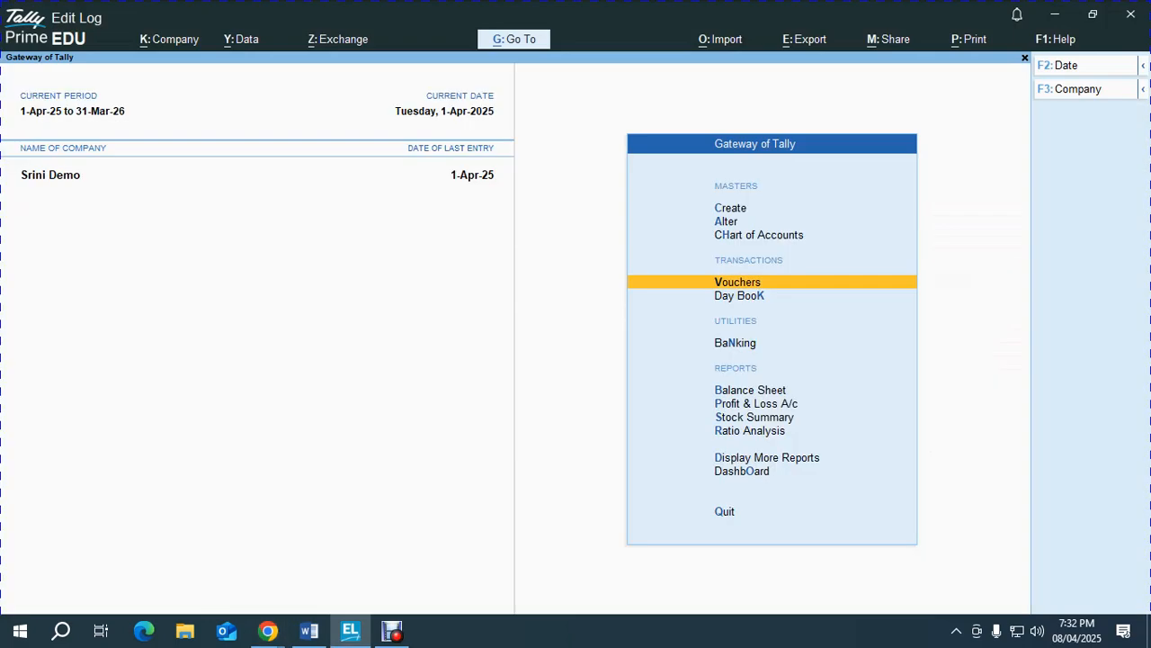
key(Return)
Read the course notes in Chrome on right buttons, keyboard shortcuts, Go To and Switch To, and return to the Meet call.
key(alt+Tab)
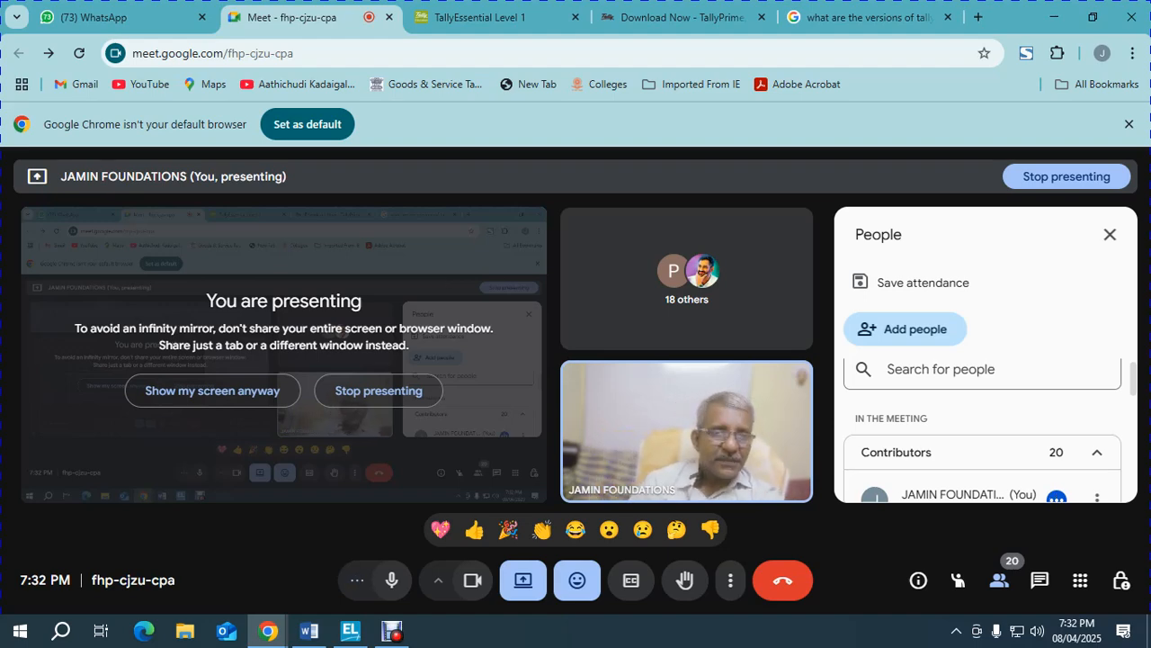
click(486, 17)
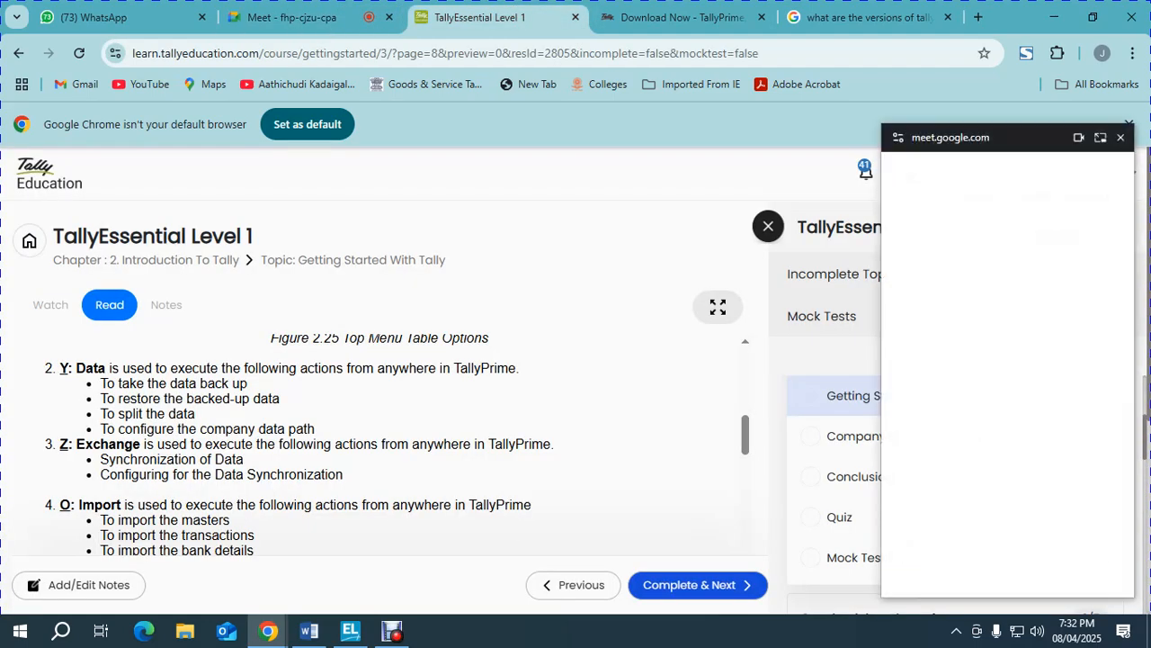
scroll(378, 441, down, 12)
scroll(378, 378, down, 15)
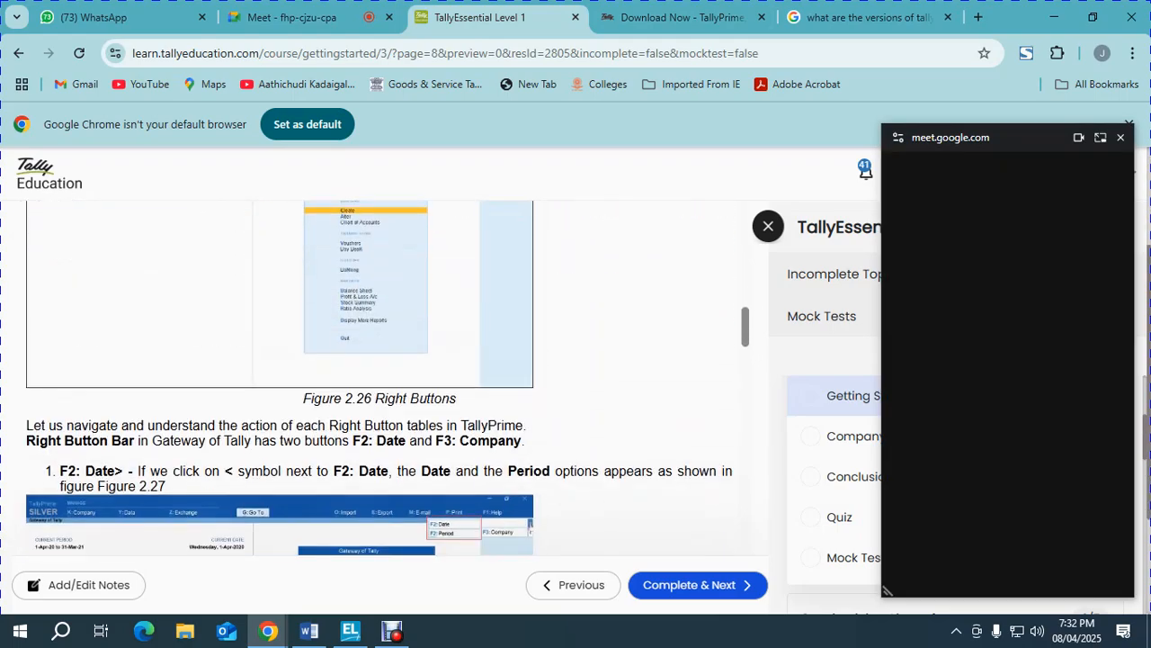
scroll(378, 378, down, 2)
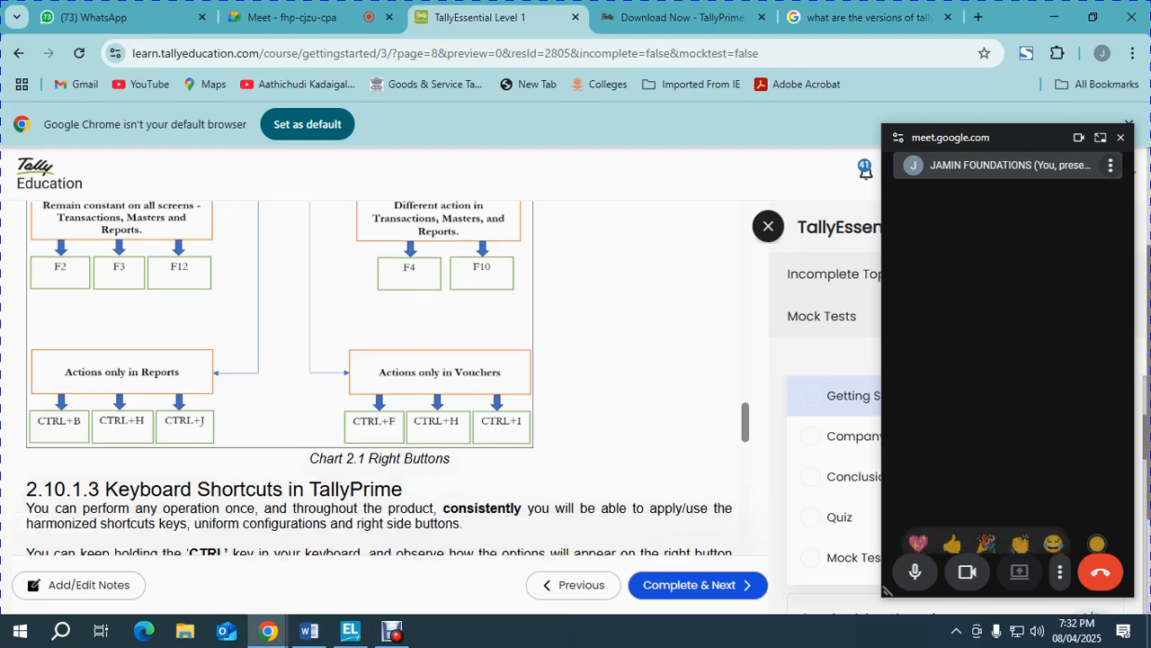
scroll(378, 378, up, 4)
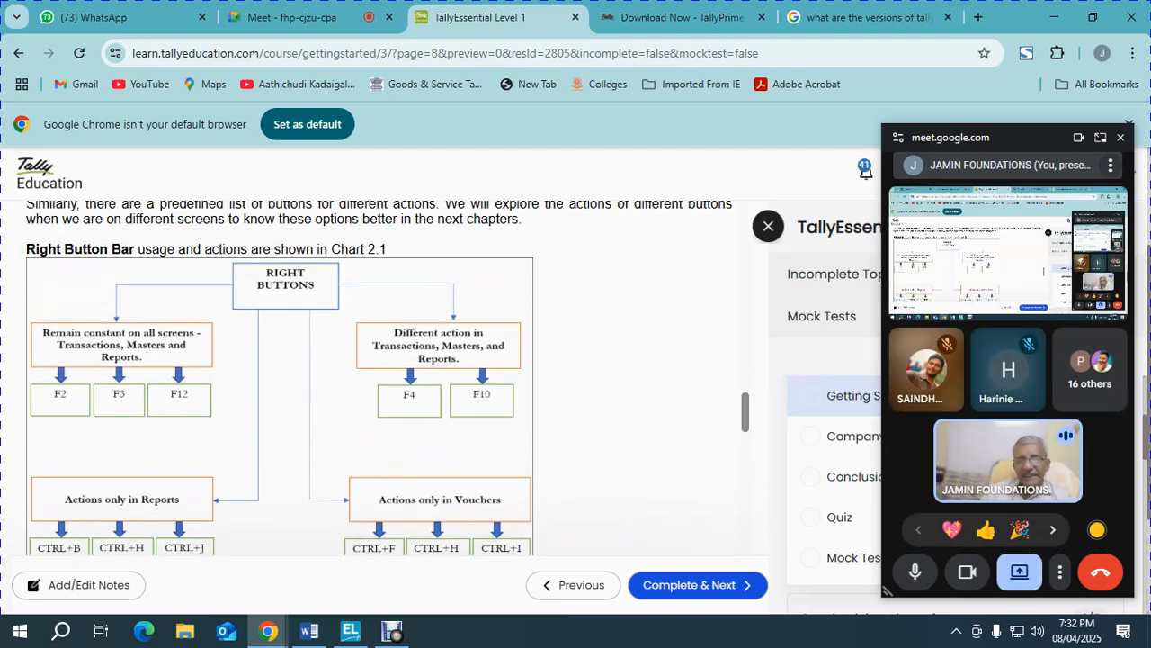
scroll(378, 377, down, 10)
scroll(377, 378, down, 15)
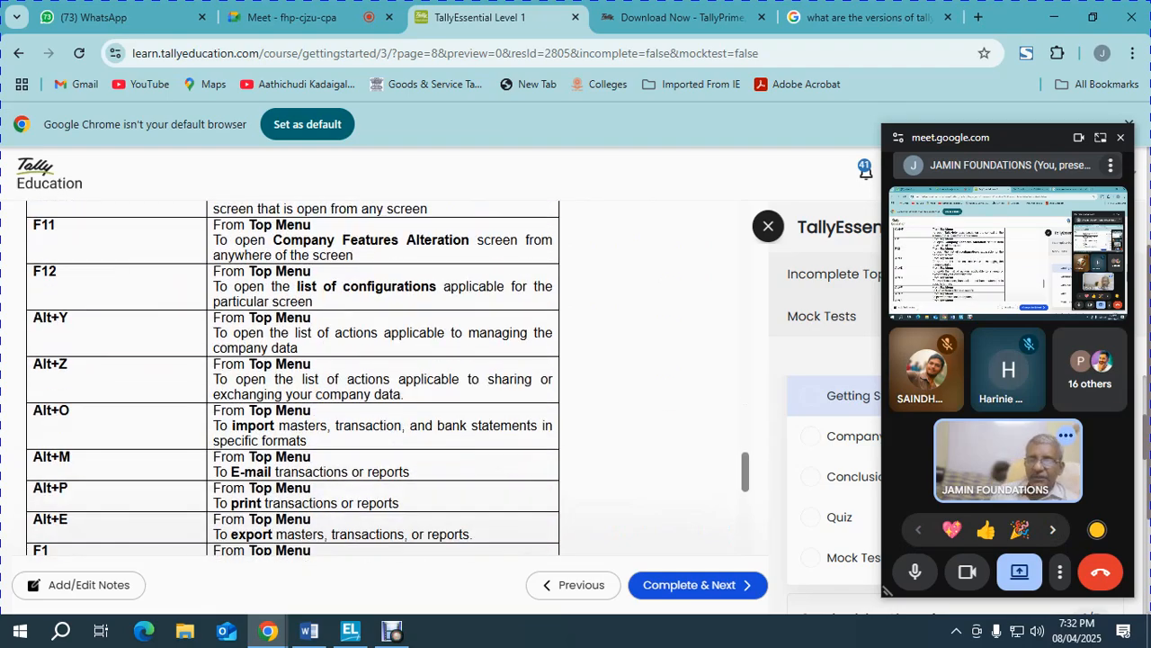
scroll(378, 378, up, 15)
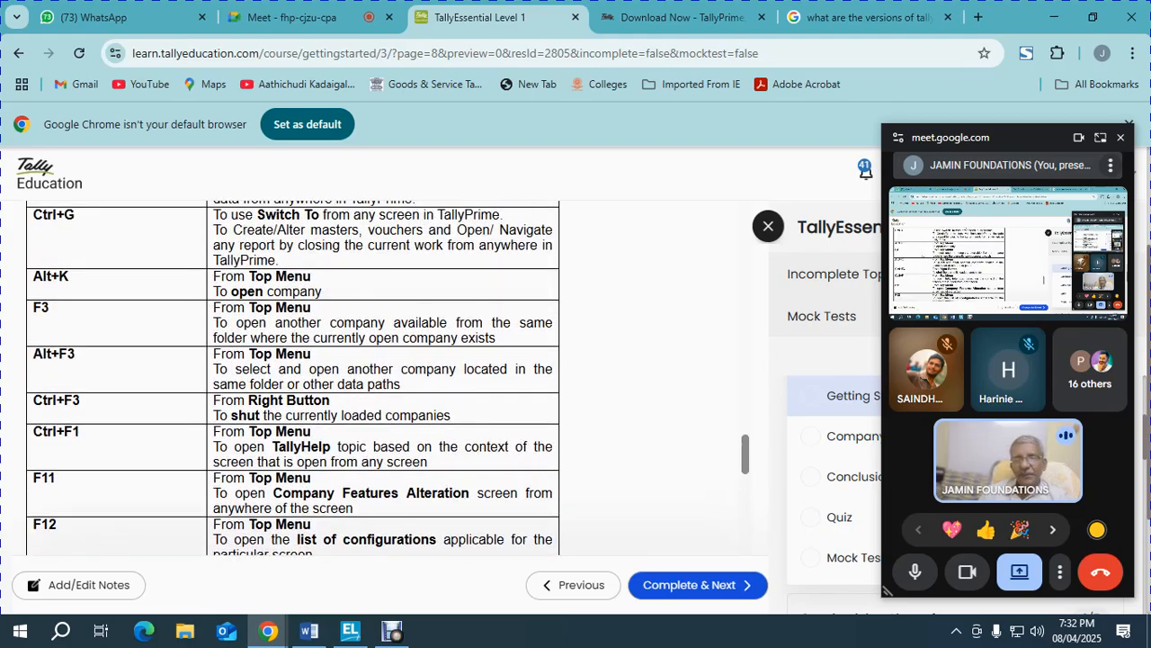
scroll(378, 378, down, 20)
scroll(378, 378, down, 20)
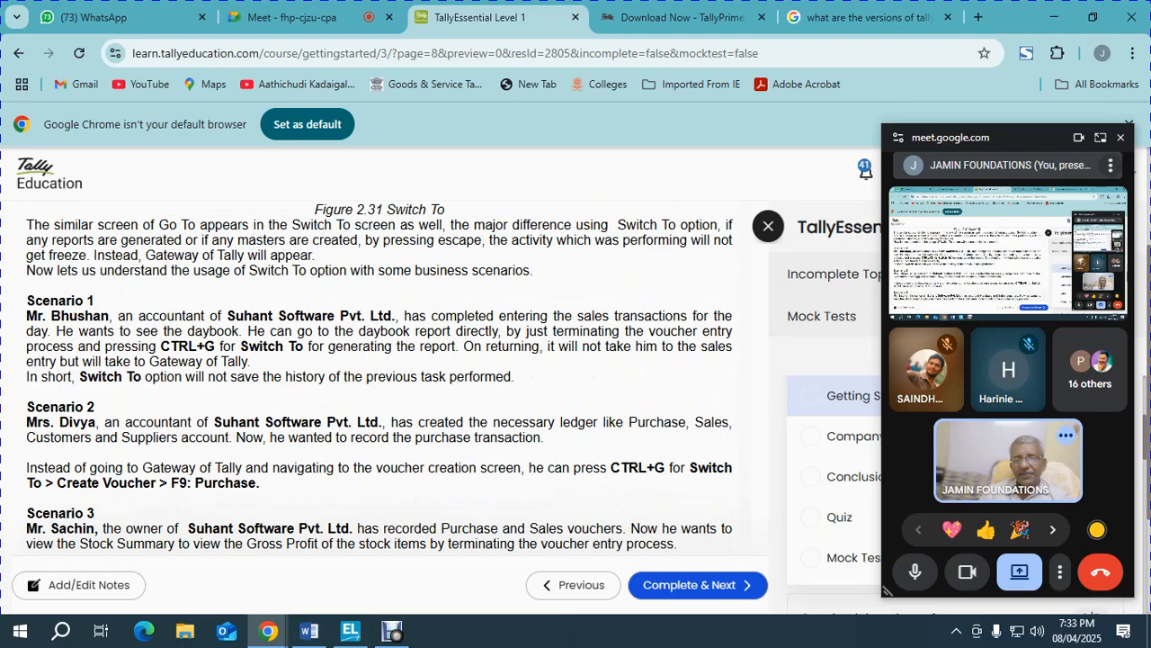
scroll(378, 378, up, 6)
scroll(378, 378, up, 5)
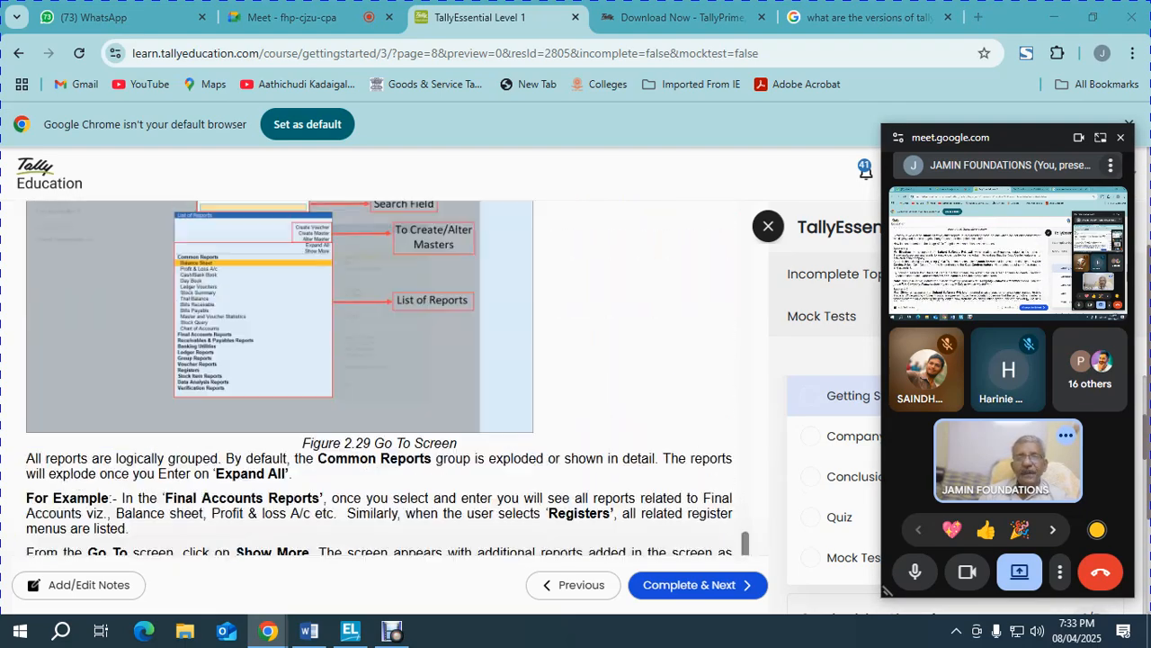
click(288, 17)
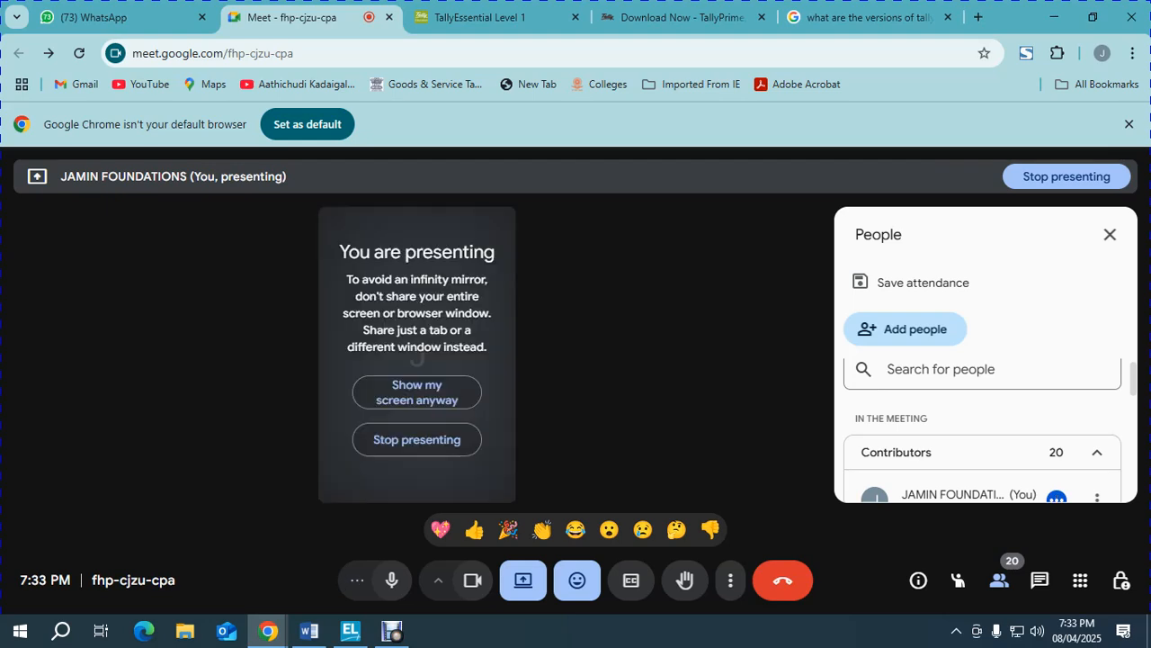